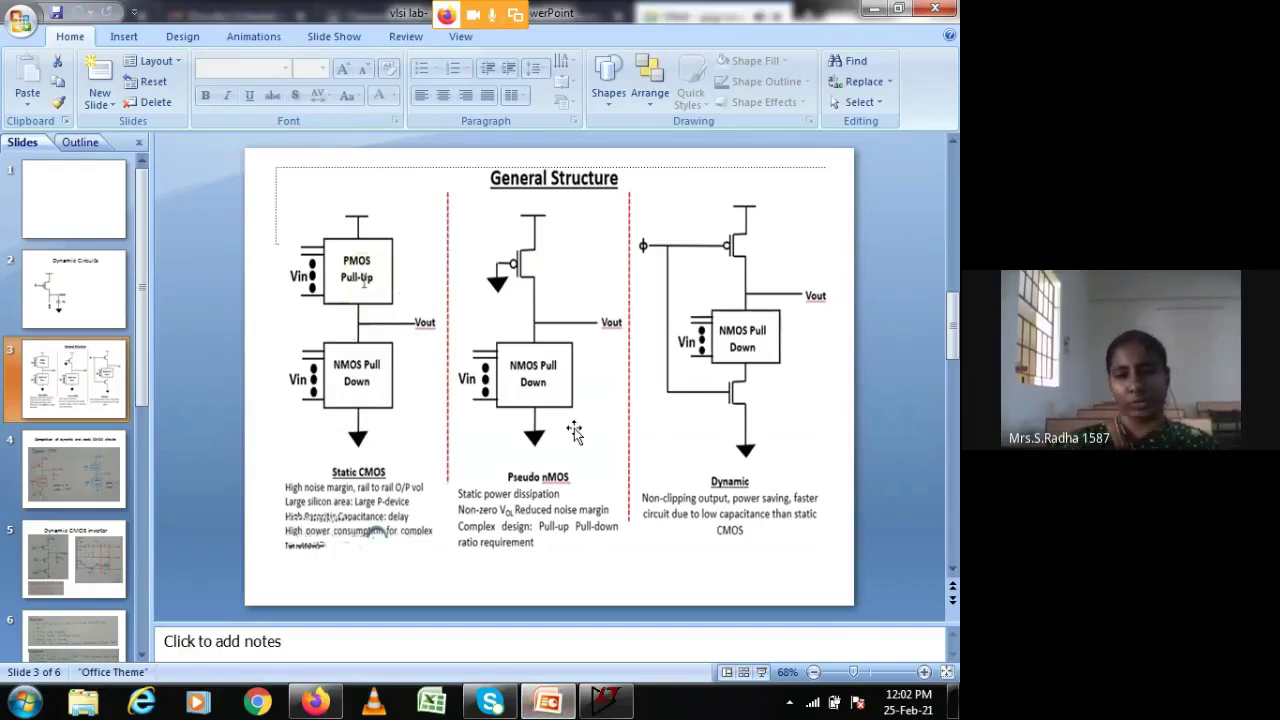
# Step: Switch to LTspice and place two NMOS transistors side by side in a new schematic
pyautogui.click(604, 701)
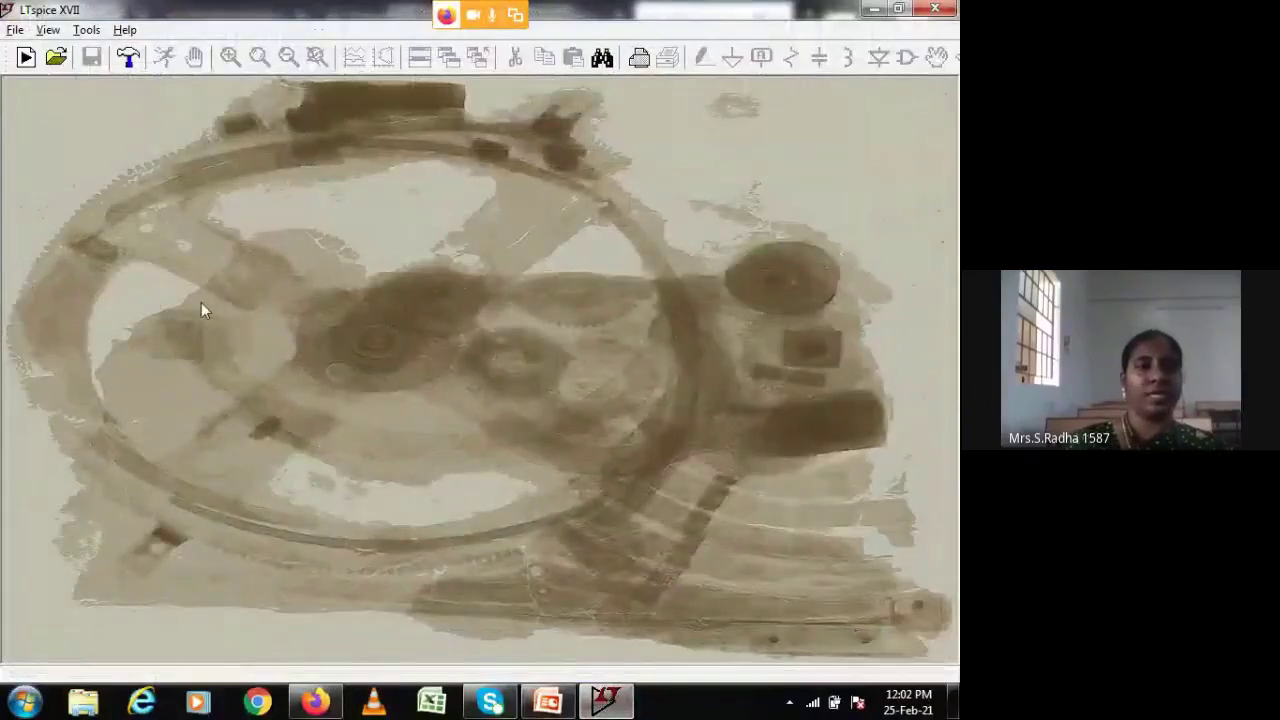
pyautogui.click(26, 58)
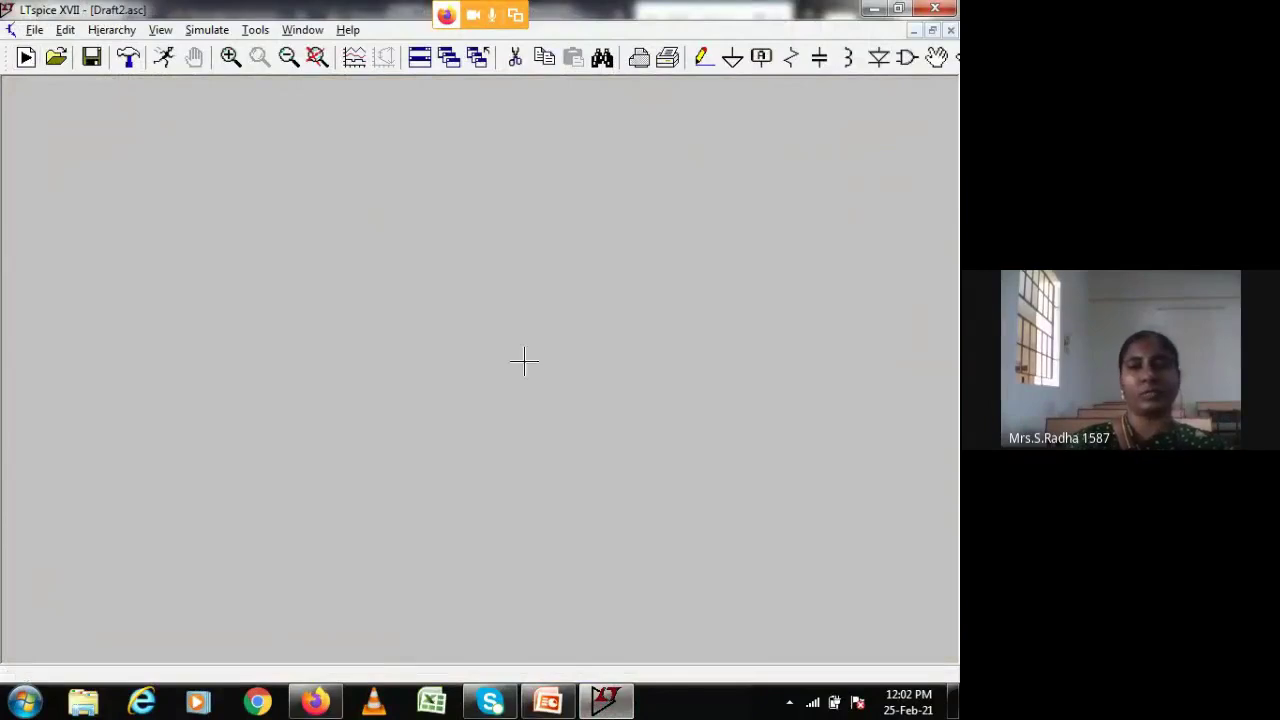
pyautogui.click(905, 58)
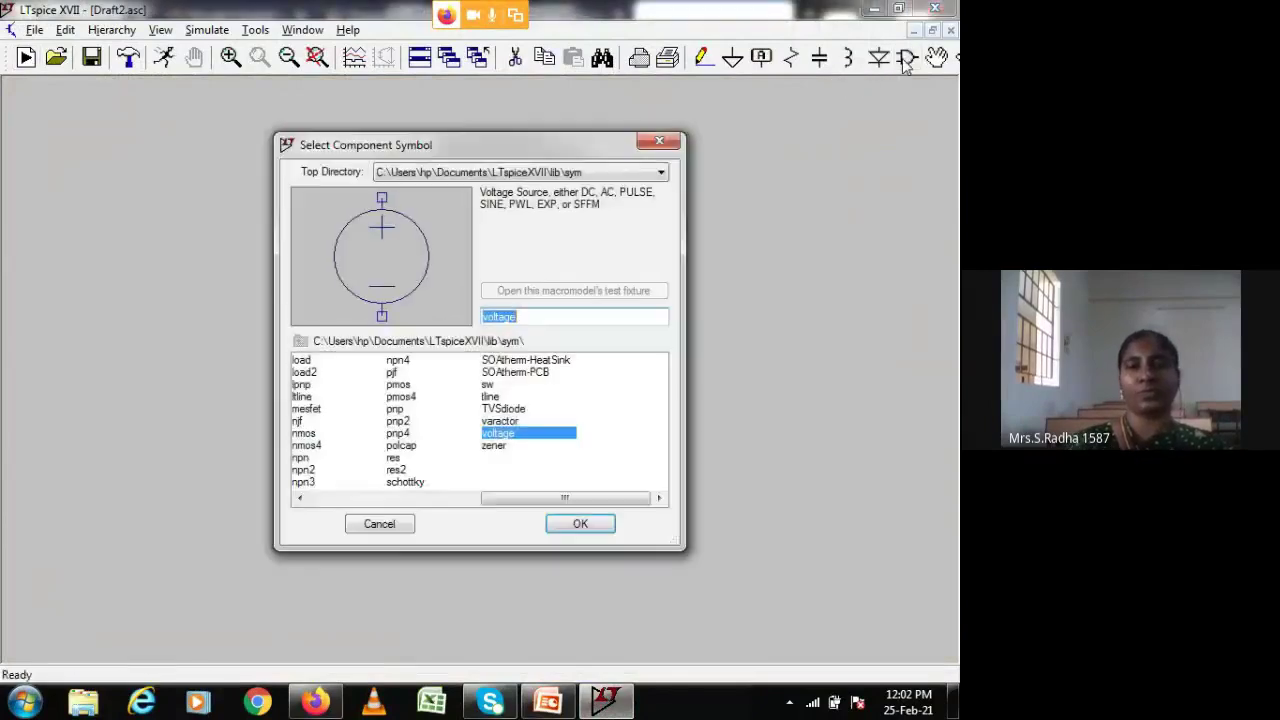
pyautogui.click(305, 434)
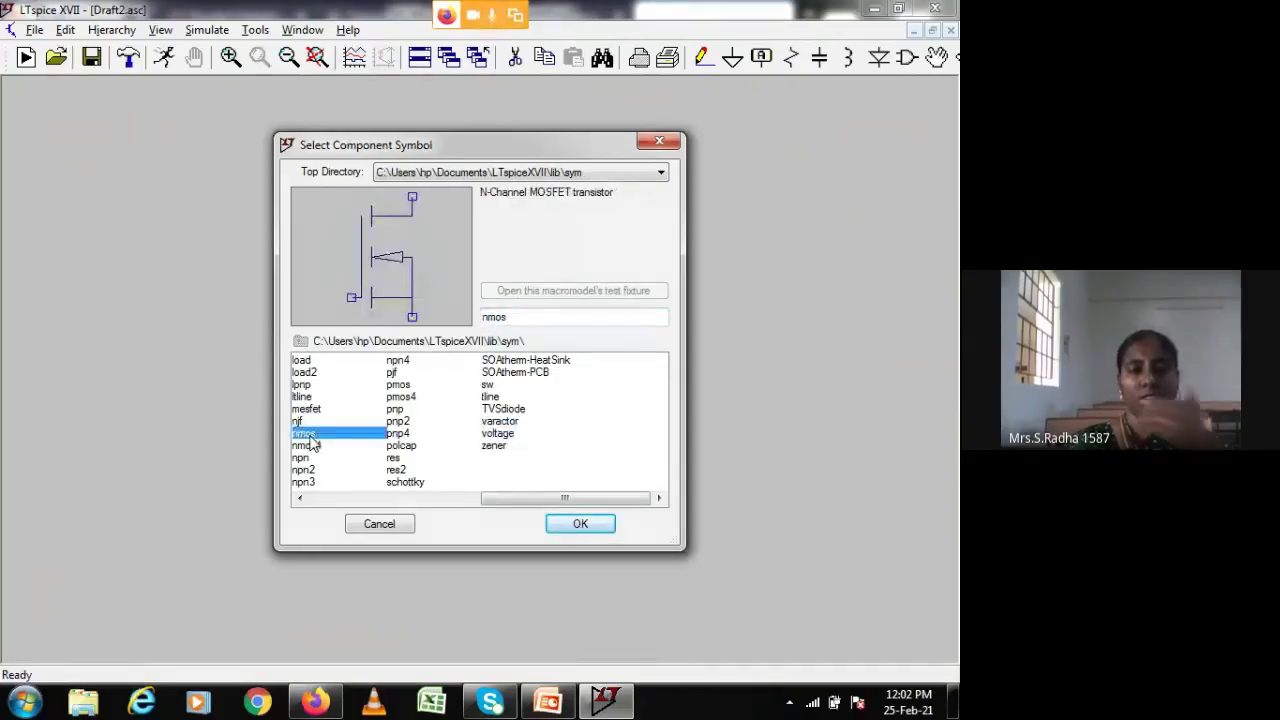
pyautogui.click(582, 523)
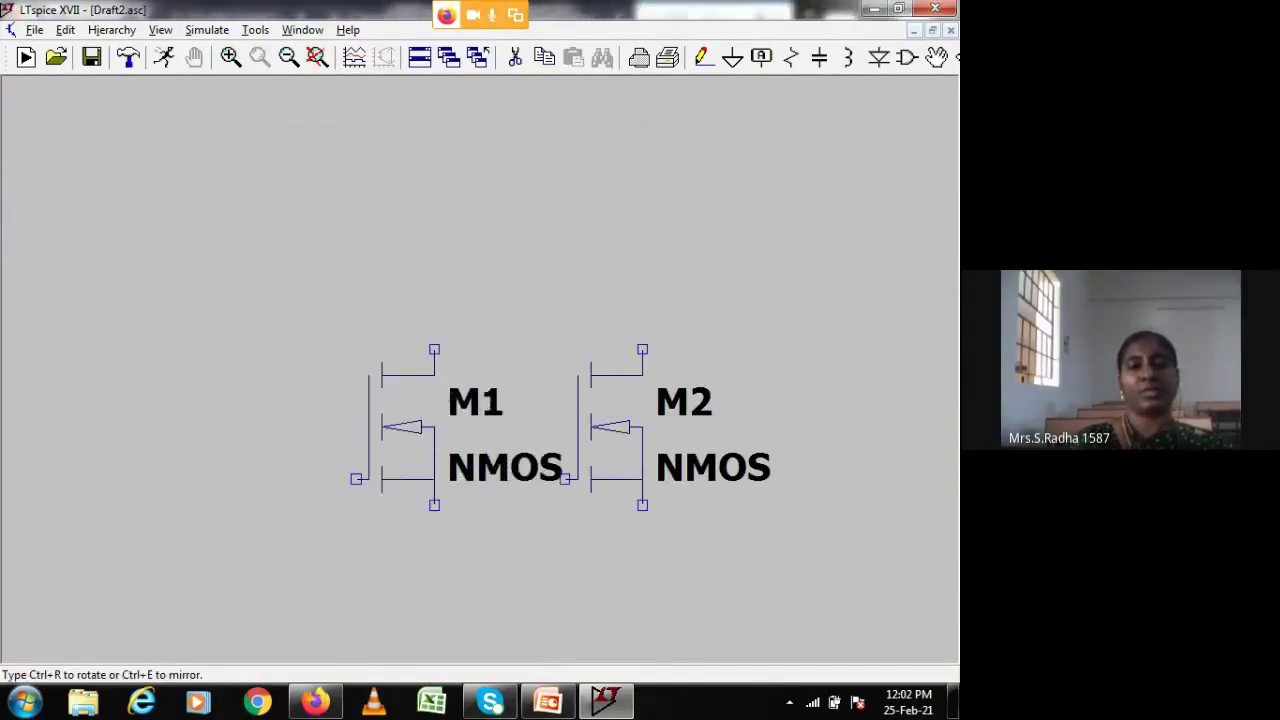
pyautogui.click(600, 430)
pyautogui.press('Escape')
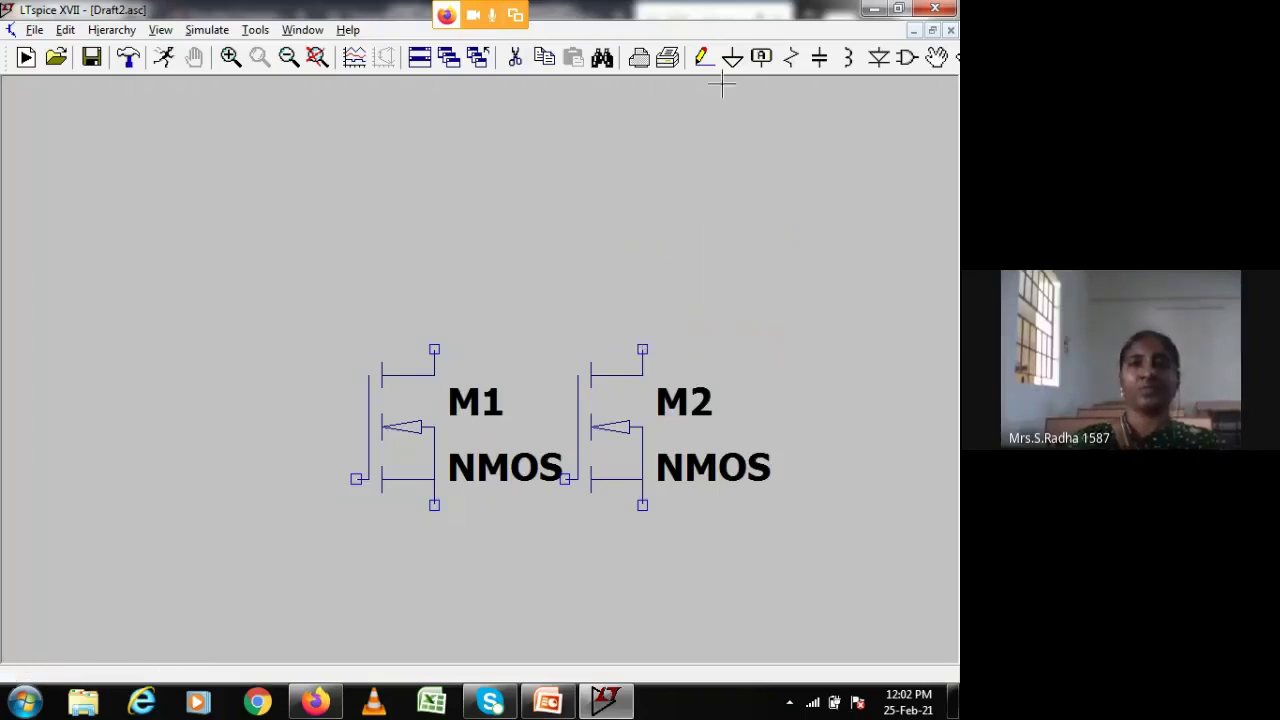
# Step: Place two PMOS transistors stacked vertically above the NMOS pair
pyautogui.click(906, 57)
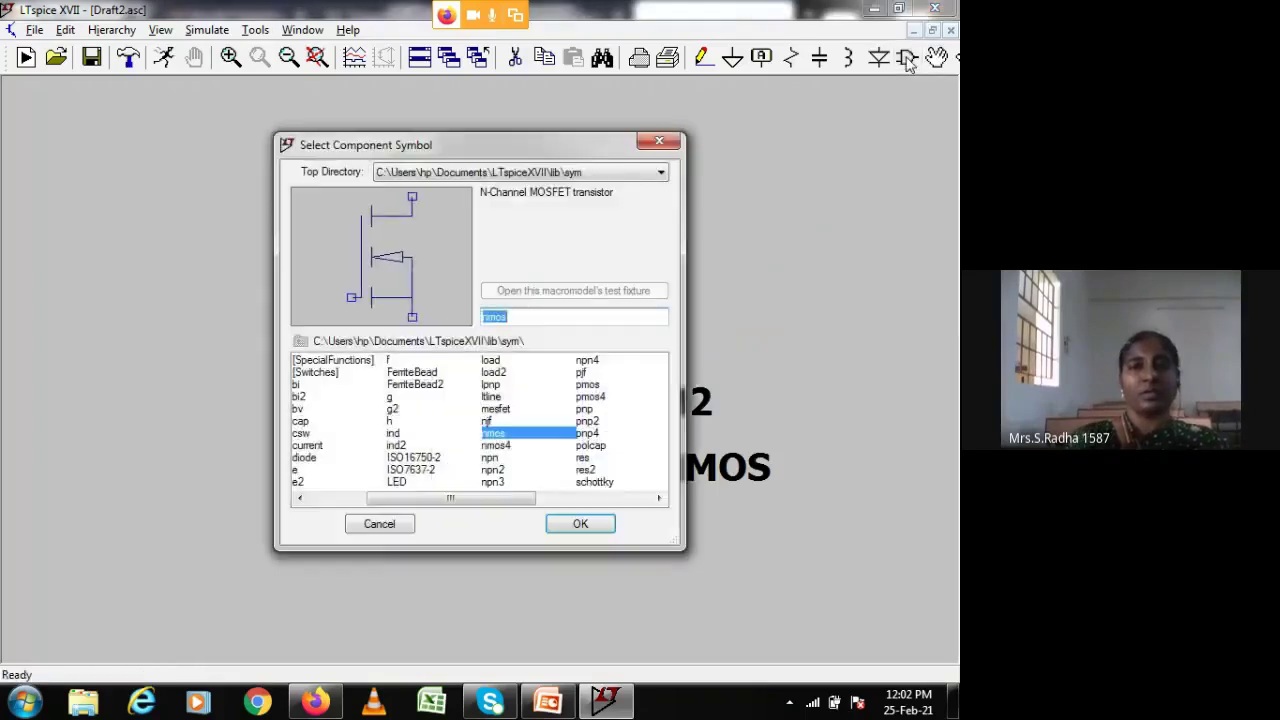
pyautogui.click(598, 387)
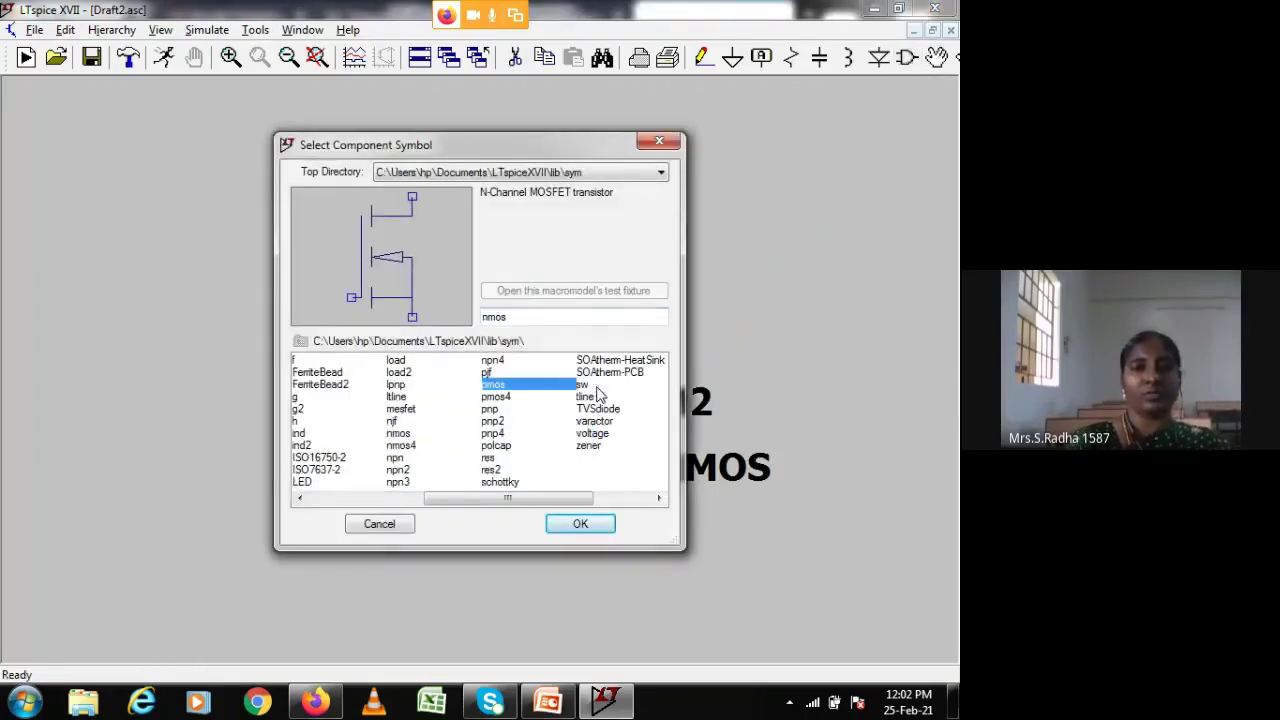
pyautogui.click(566, 530)
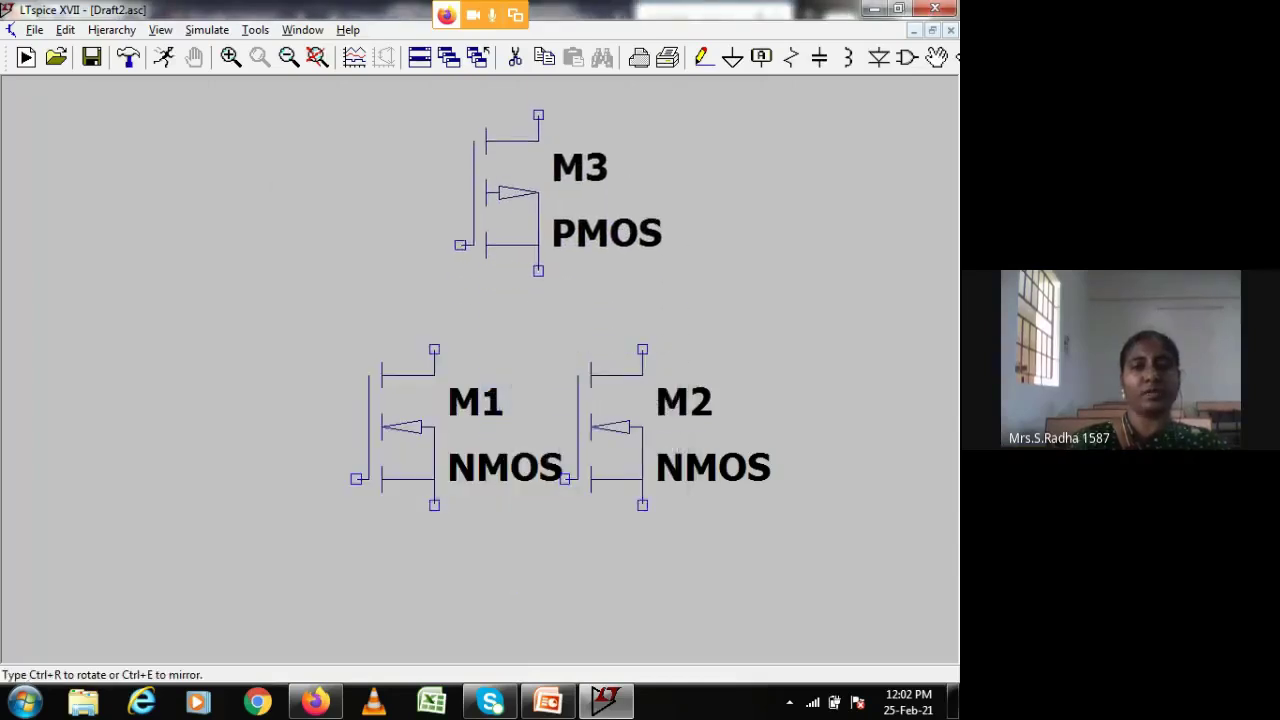
pyautogui.click(500, 220)
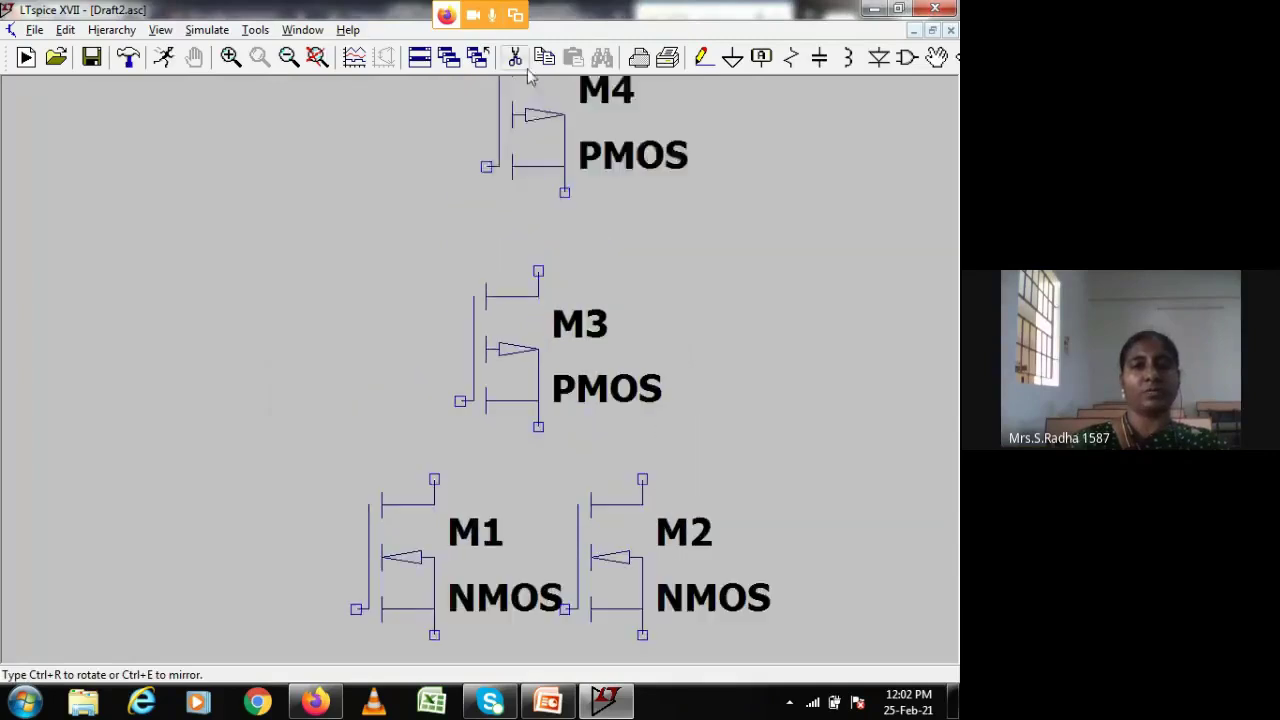
pyautogui.click(500, 150)
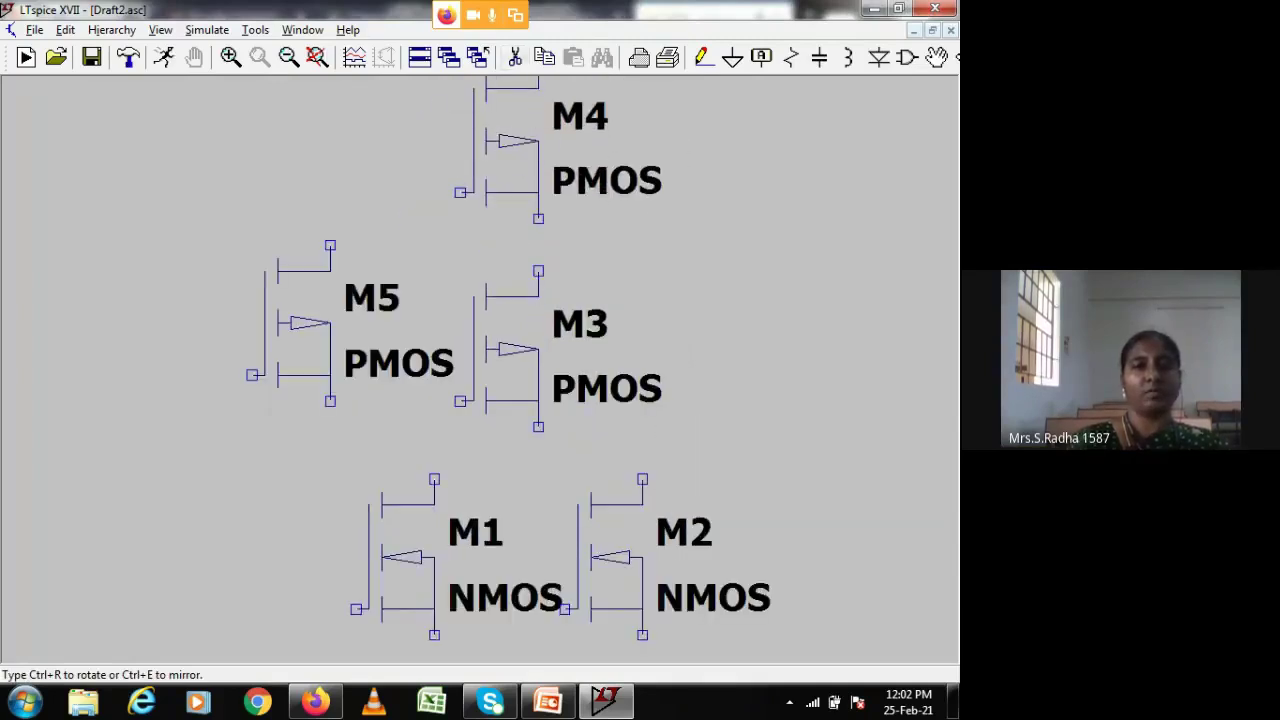
pyautogui.press('Escape')
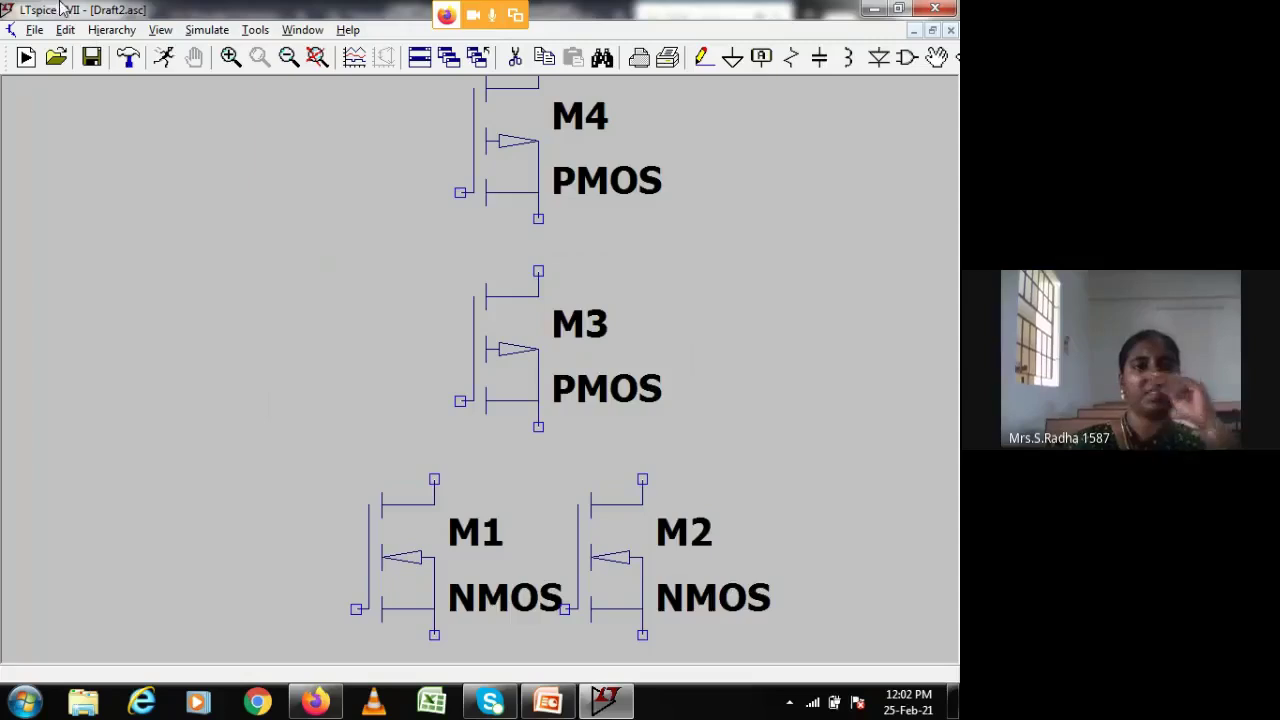
# Step: Wire NMOS transistors M1 and M2 in parallel, joining their drains together and their sources together
pyautogui.click(288, 58)
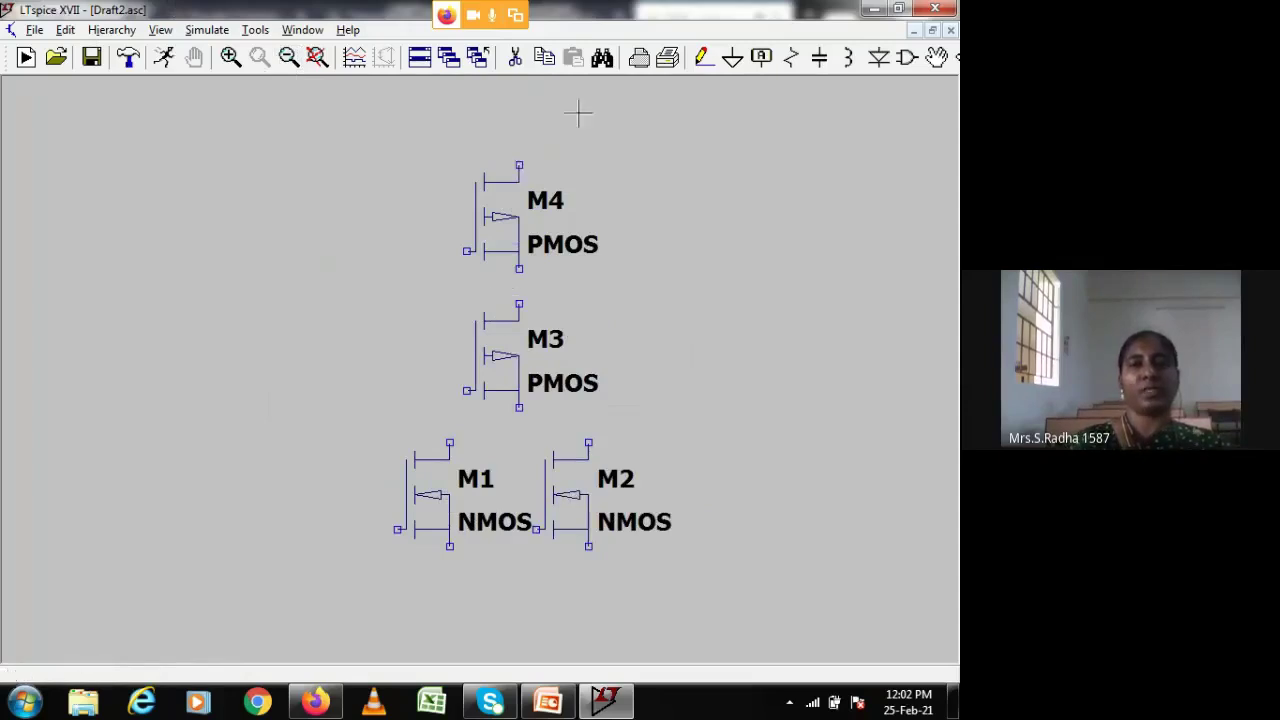
pyautogui.click(703, 57)
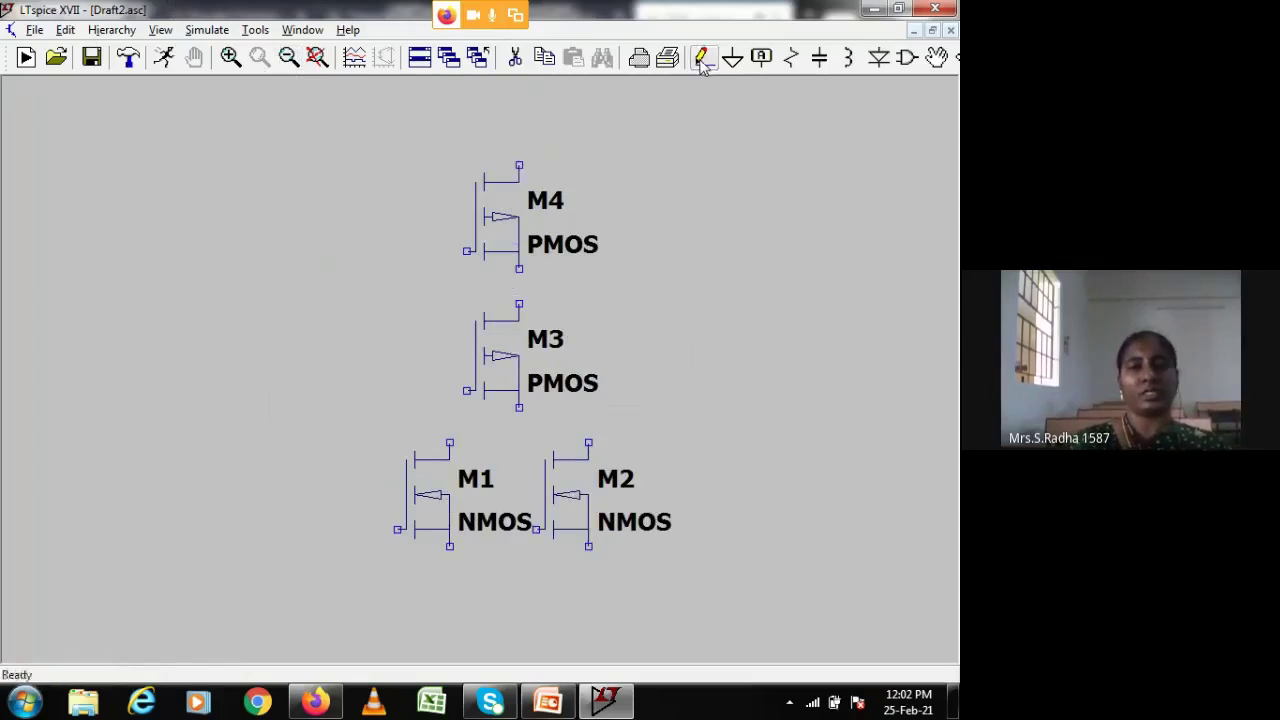
pyautogui.click(450, 442)
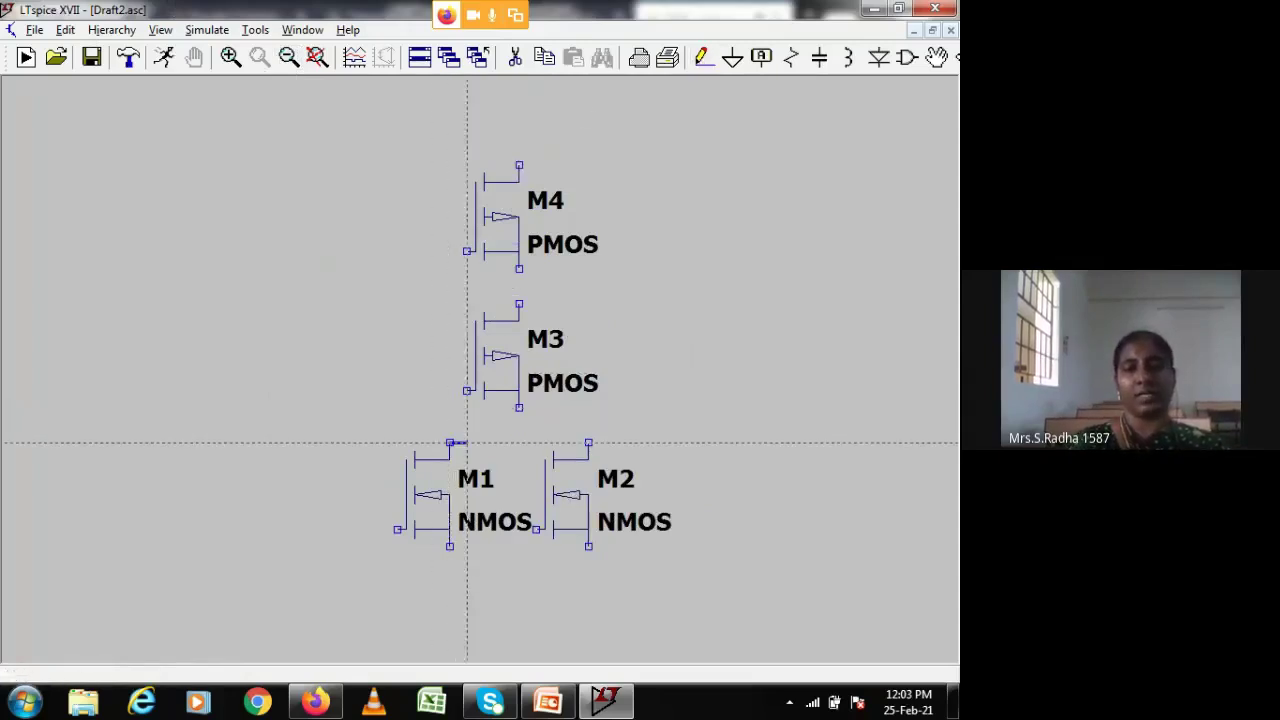
pyautogui.click(588, 442)
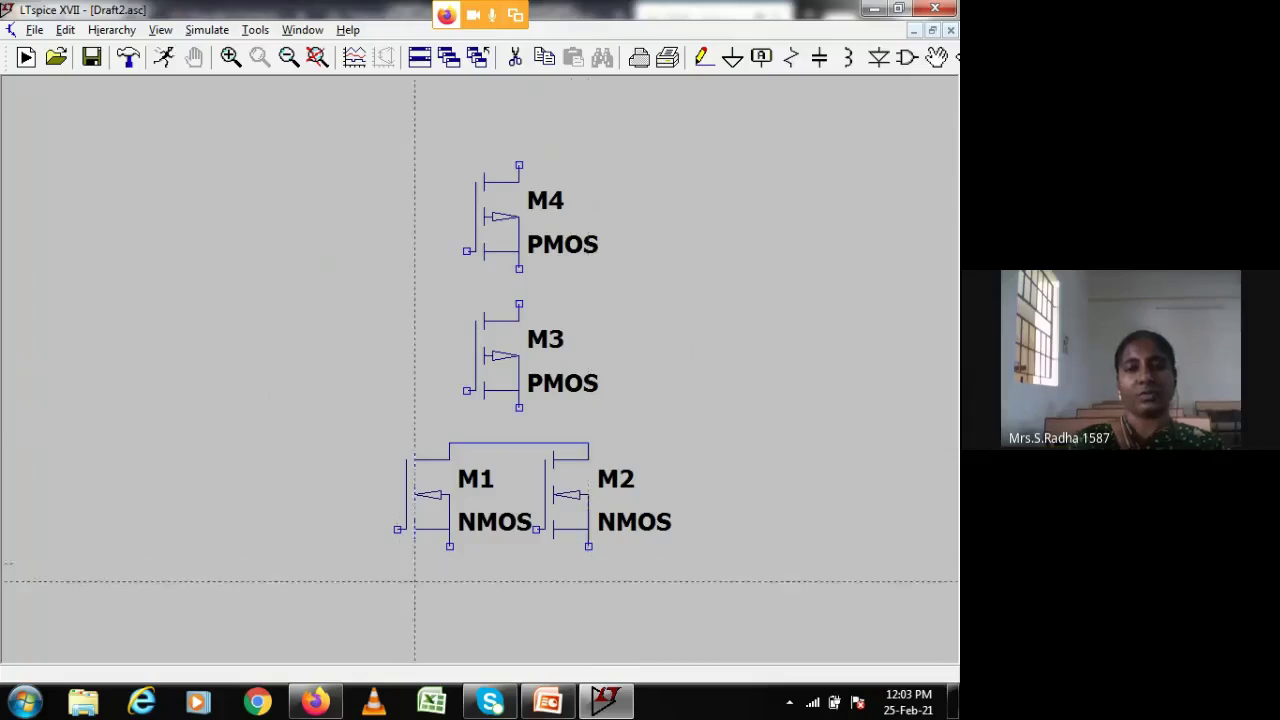
pyautogui.click(450, 546)
pyautogui.click(588, 546)
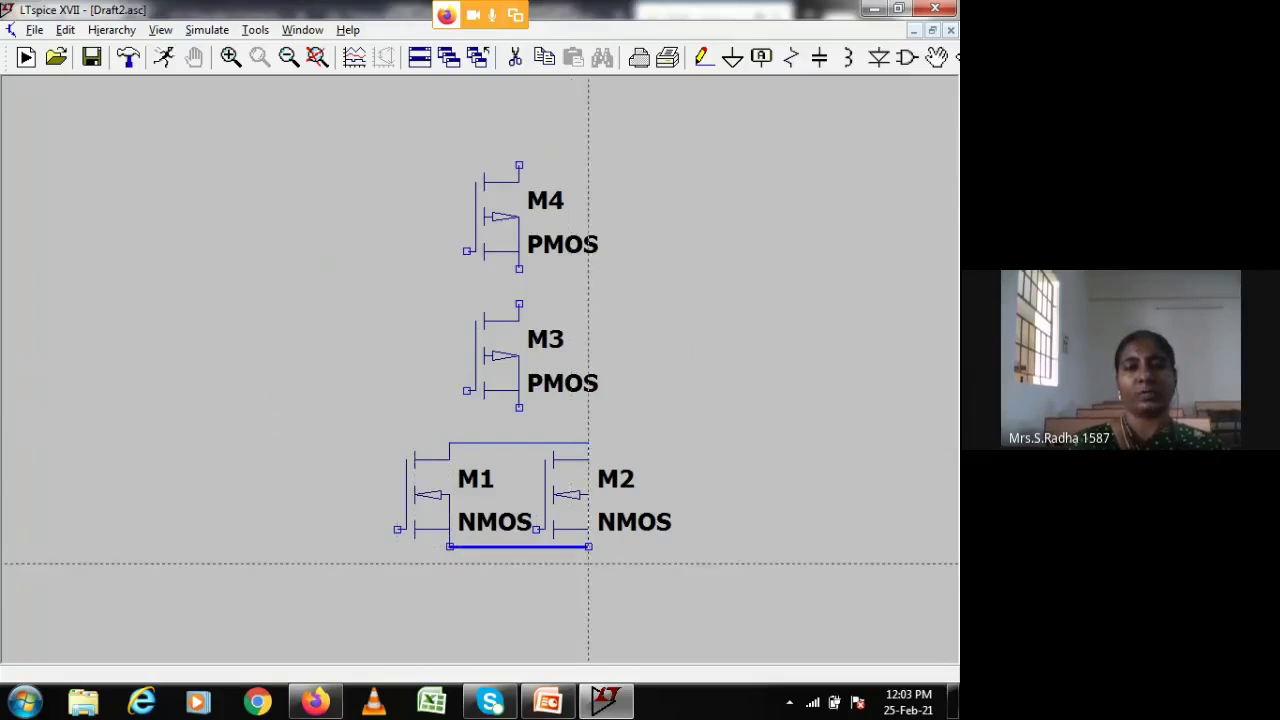
# Step: Wire M4 in series with M3 down to the NMOS pair's common drain, and draw an output wire extending right from that junction
pyautogui.click(519, 268)
pyautogui.click(519, 303)
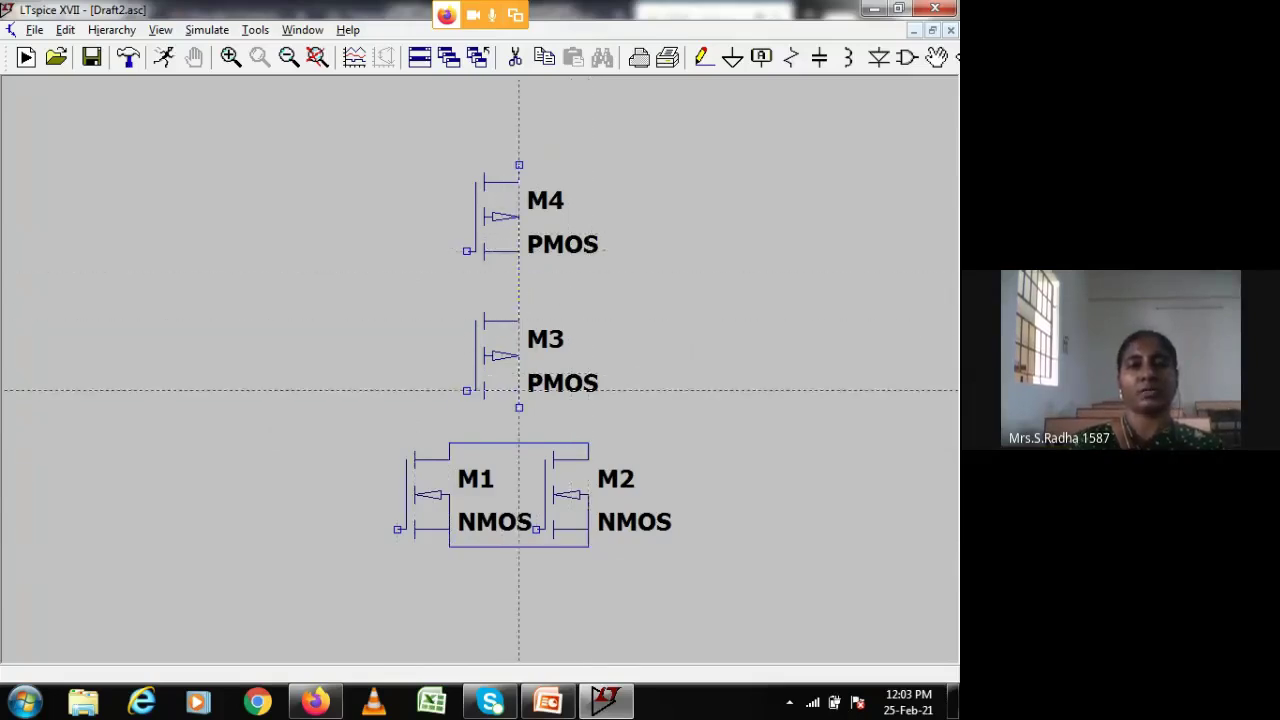
pyautogui.click(519, 443)
pyautogui.click(519, 425)
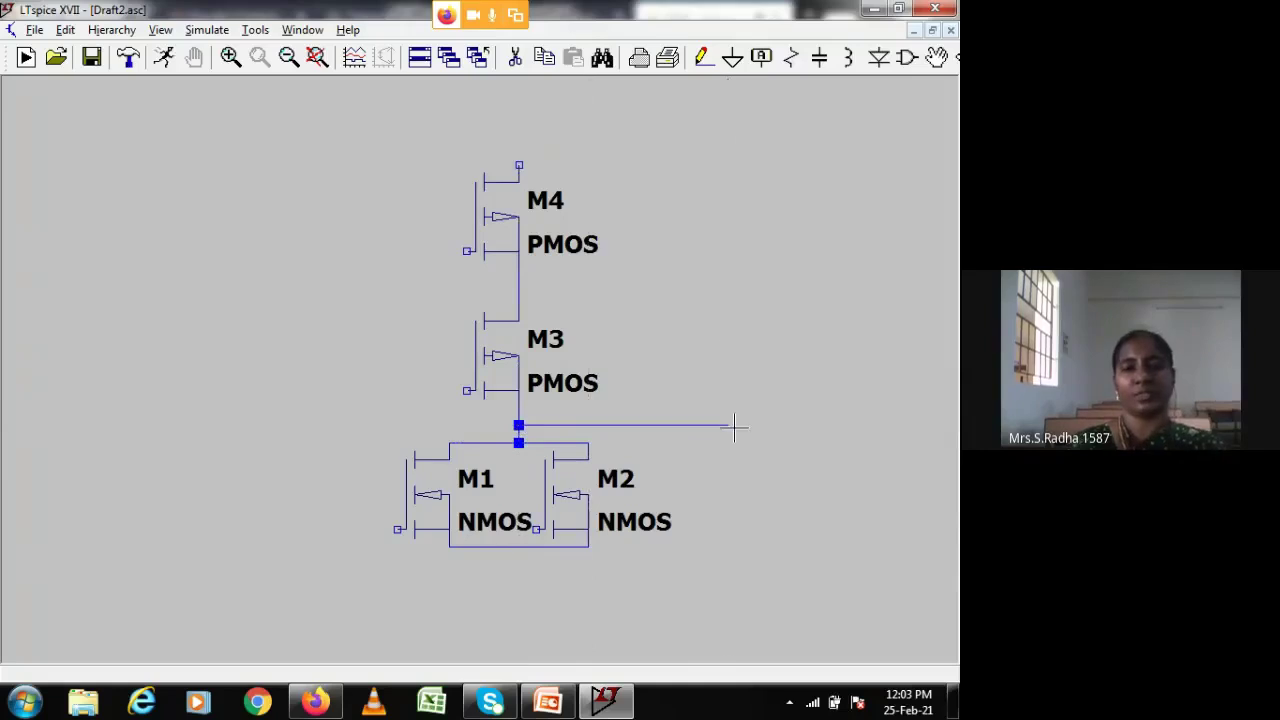
pyautogui.click(733, 426)
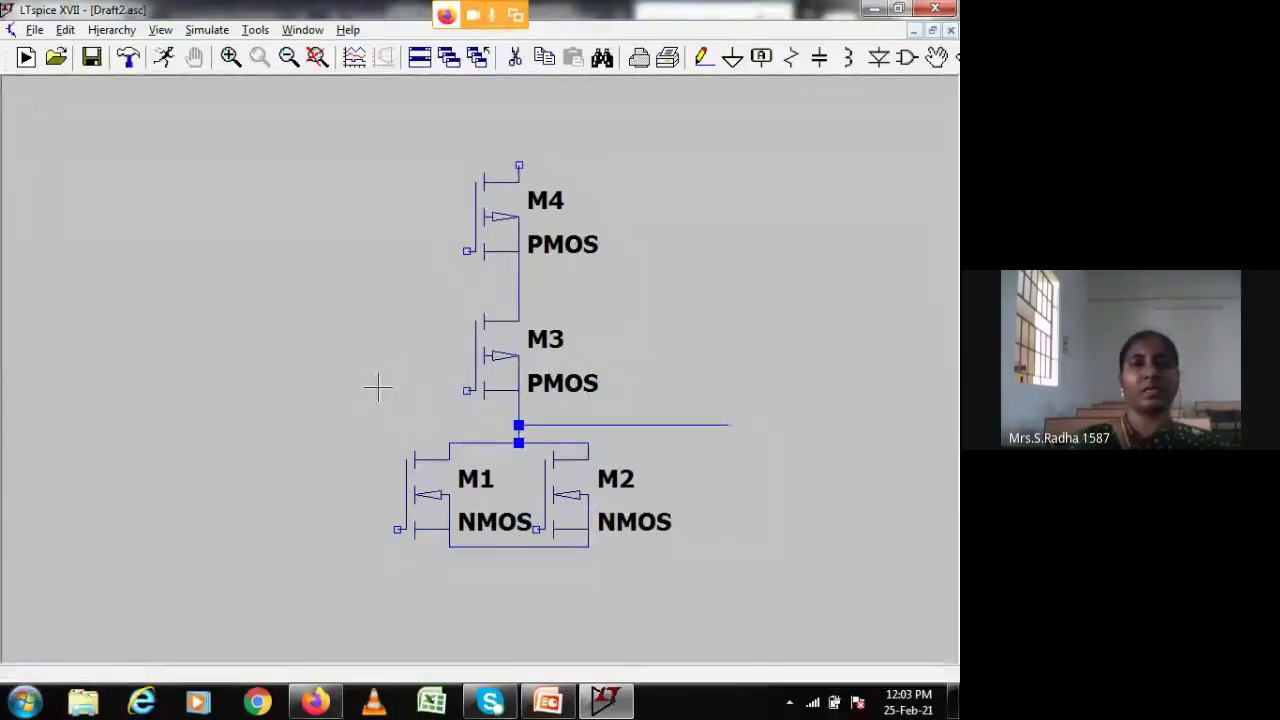
# Step: Place a ground symbol below the NMOS pair and wire it to their common source line
pyautogui.click(732, 57)
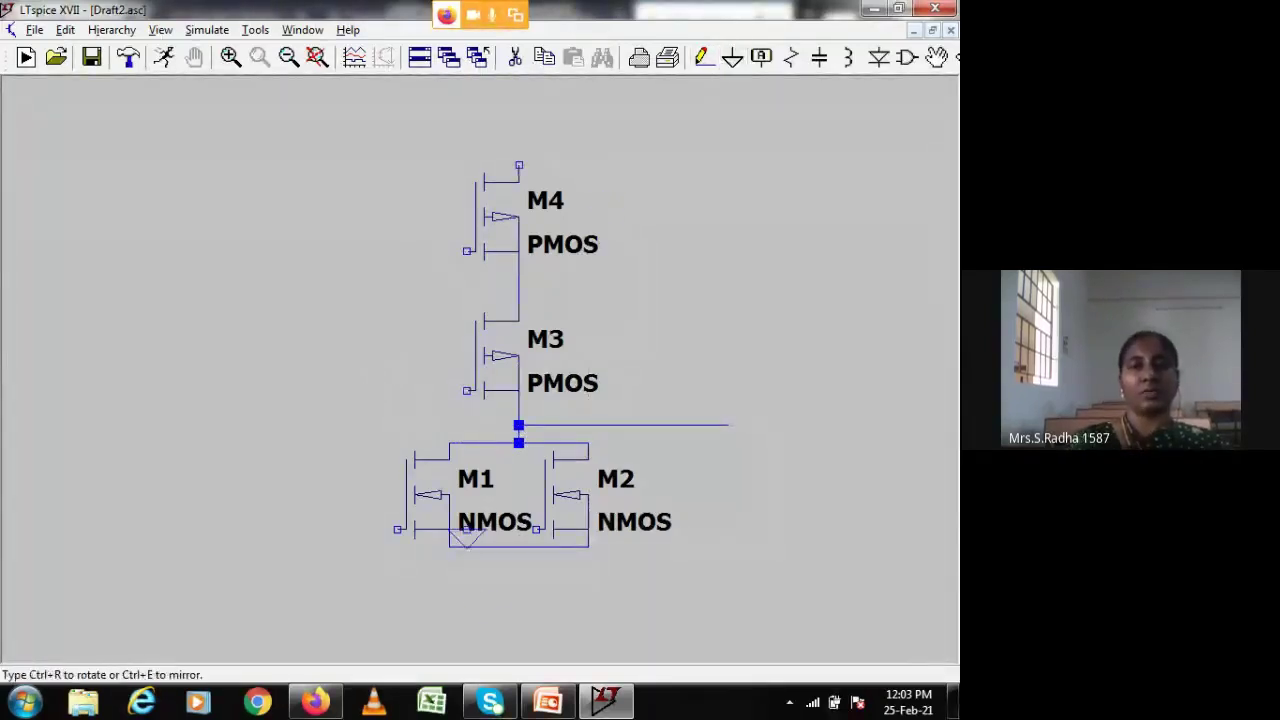
pyautogui.click(501, 566)
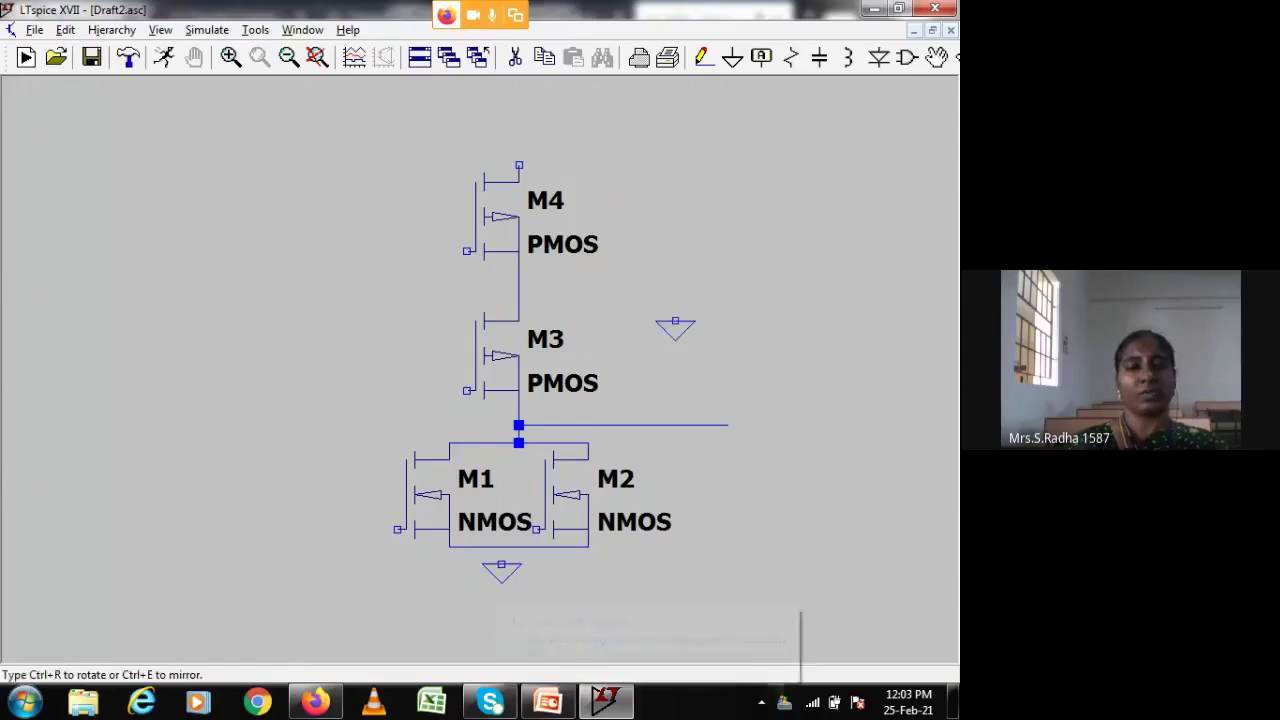
pyautogui.click(703, 58)
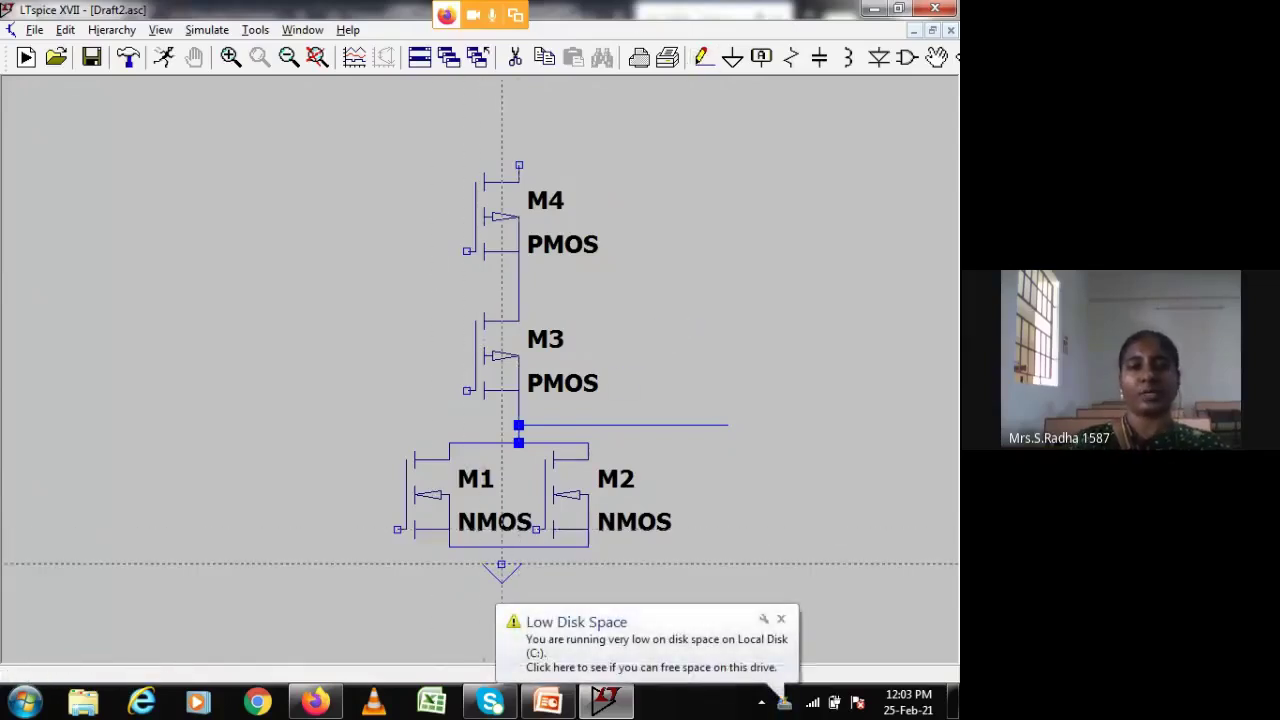
pyautogui.click(501, 564)
pyautogui.click(501, 547)
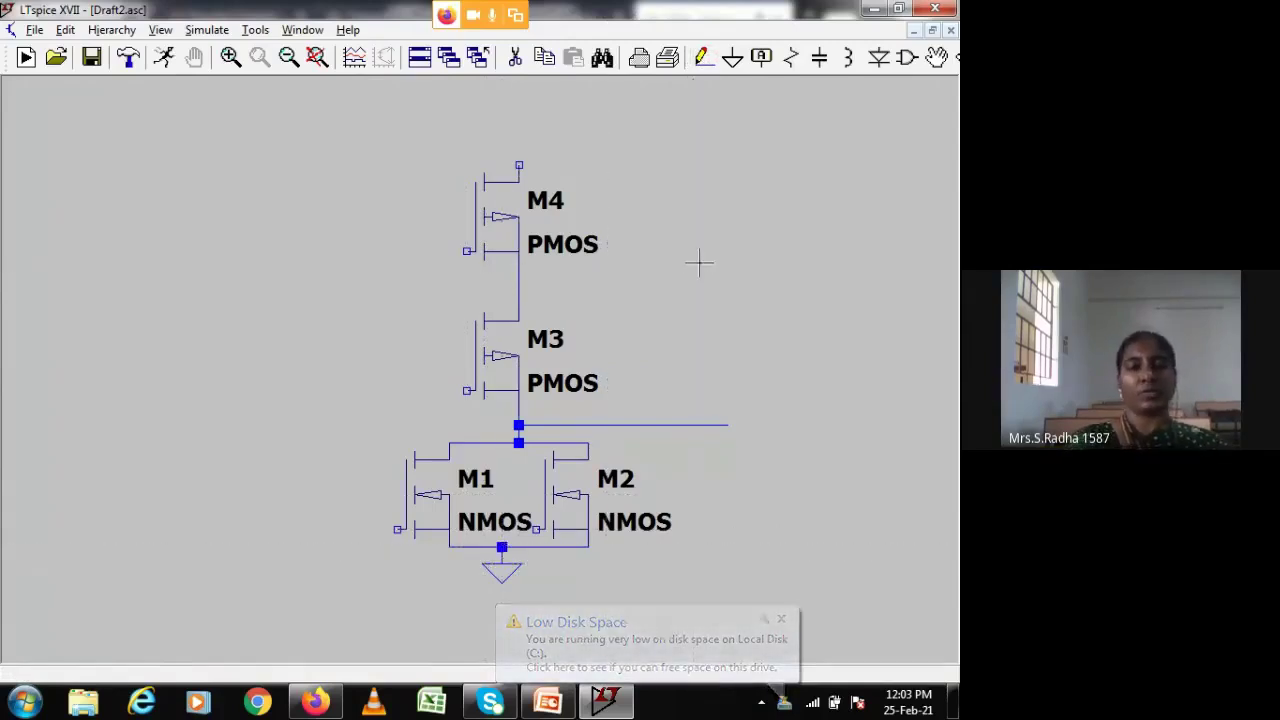
pyautogui.press('Escape')
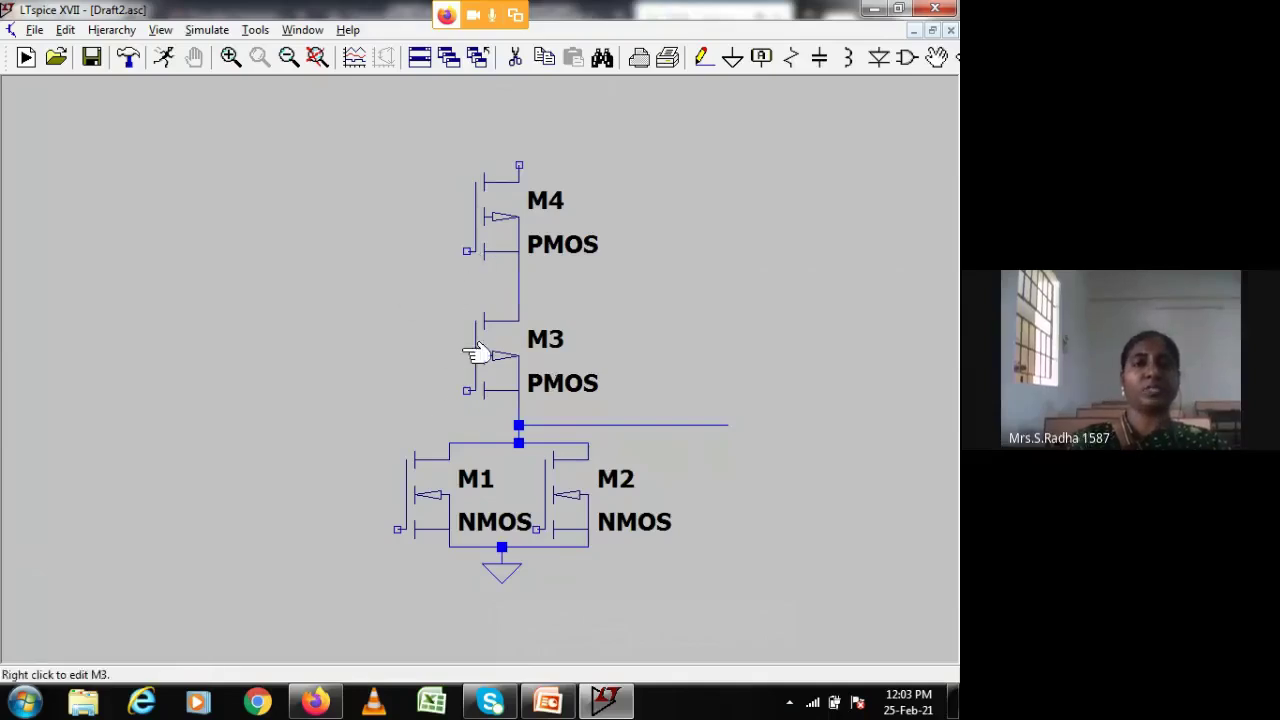
# Step: Place three voltage sources staggered diagonally to the left of the transistors
pyautogui.click(907, 57)
pyautogui.click(592, 433)
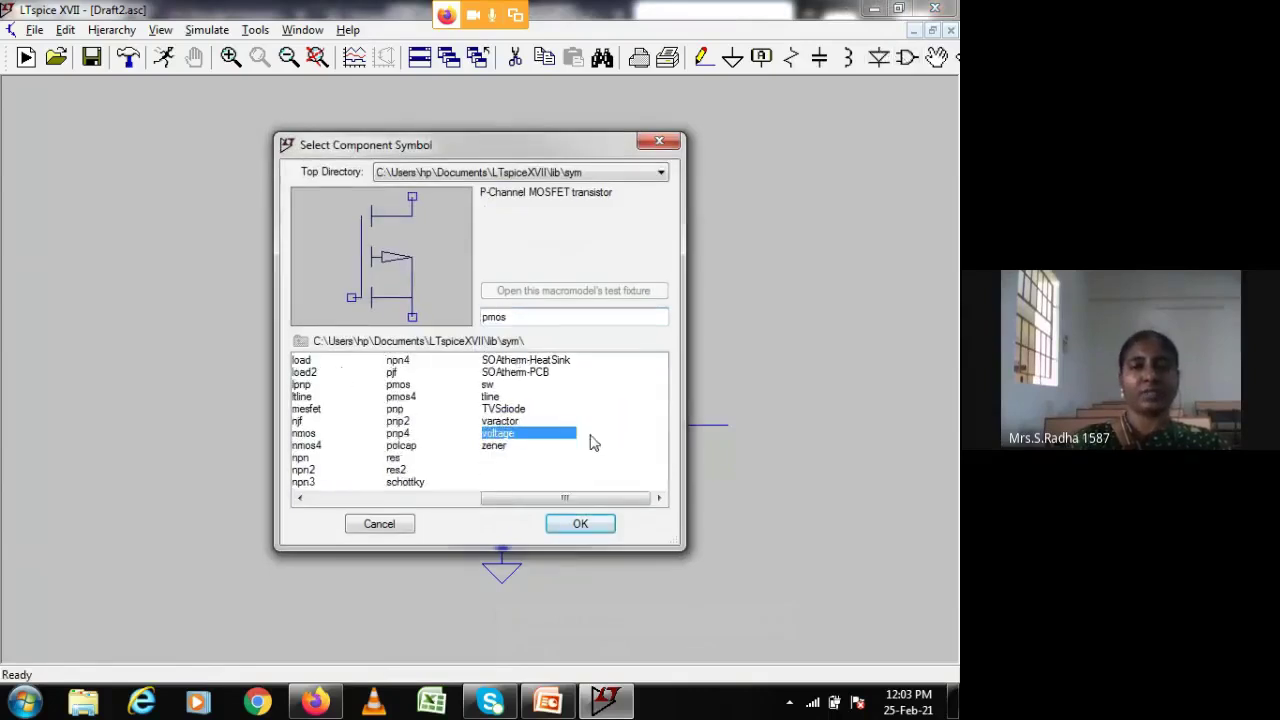
pyautogui.click(579, 524)
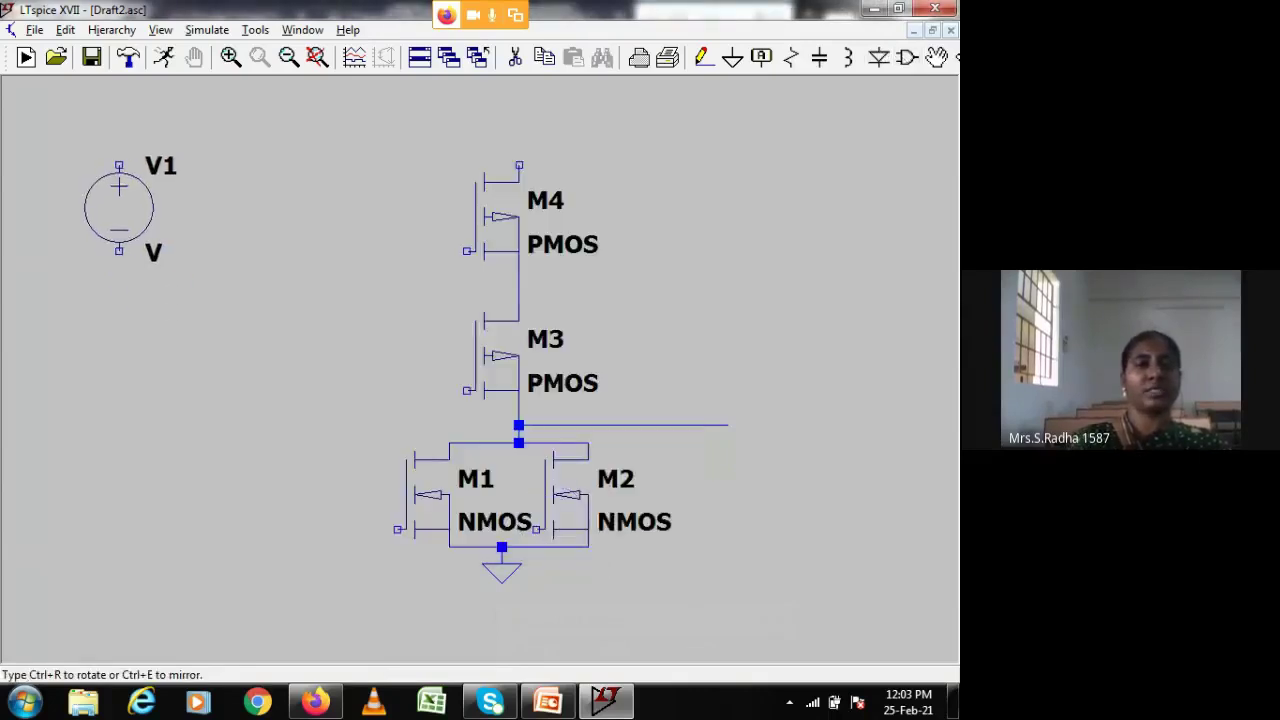
pyautogui.click(119, 207)
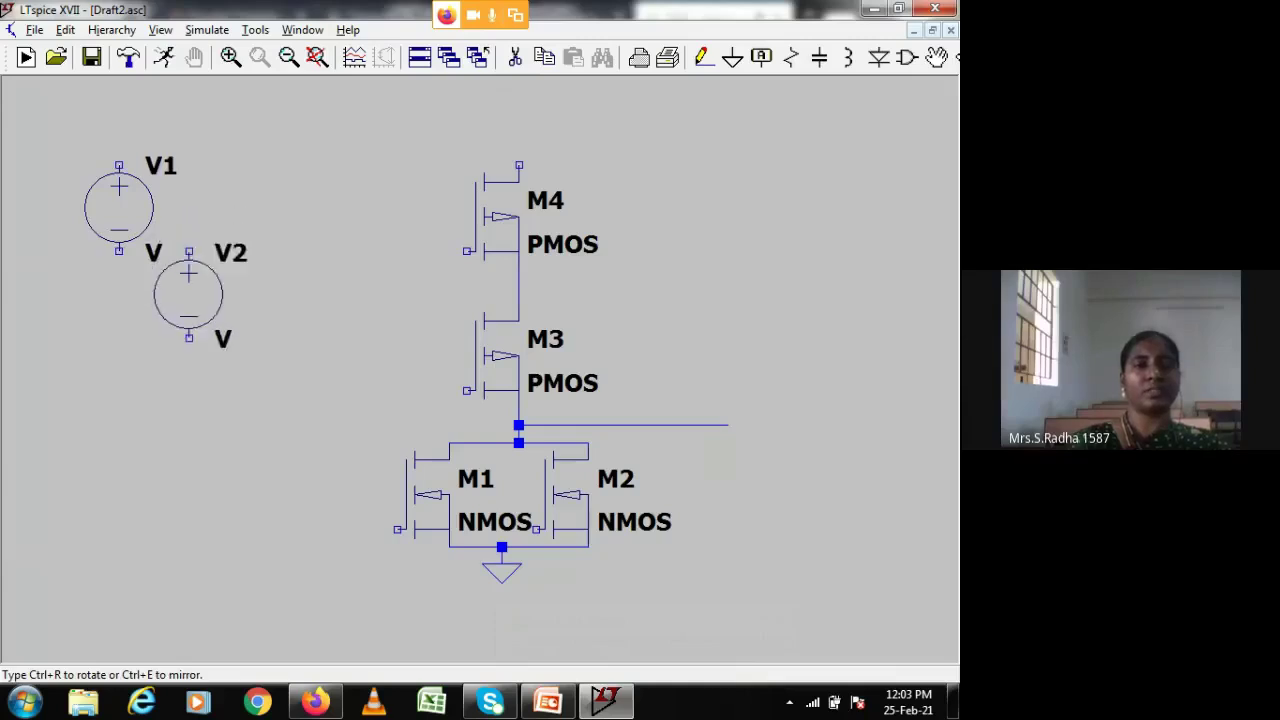
pyautogui.click(188, 293)
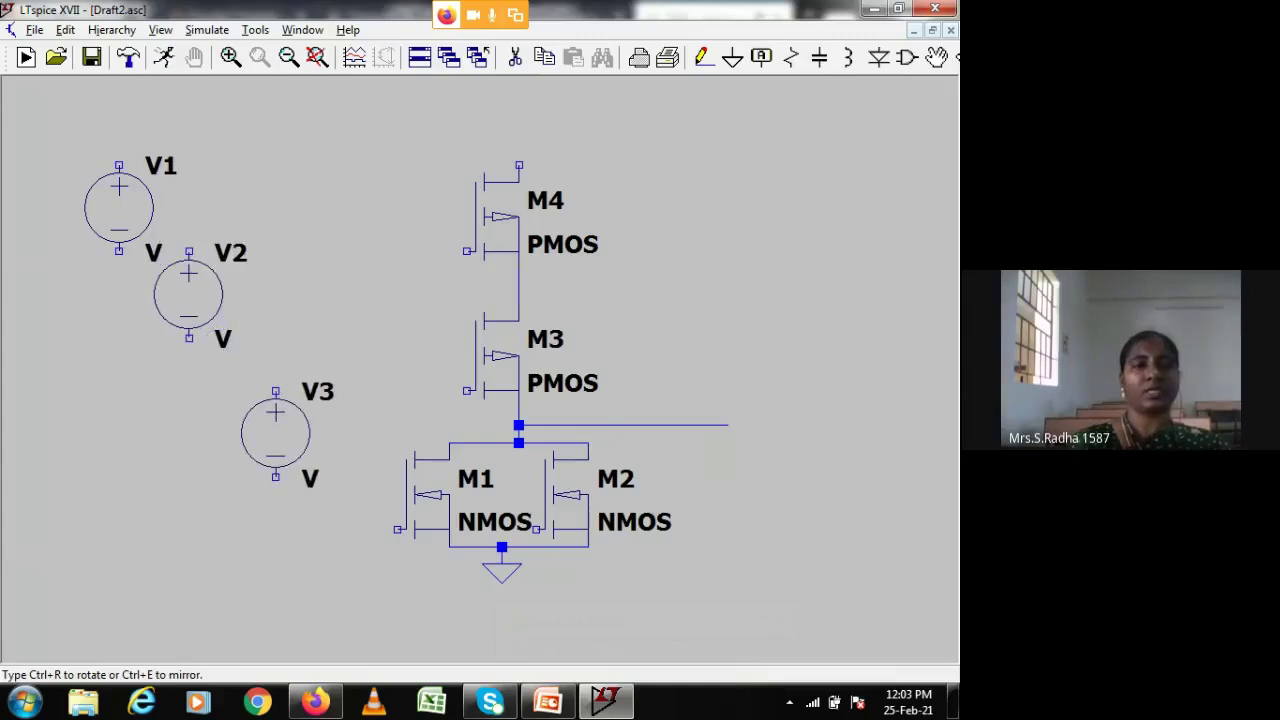
pyautogui.click(275, 430)
pyautogui.press('Escape')
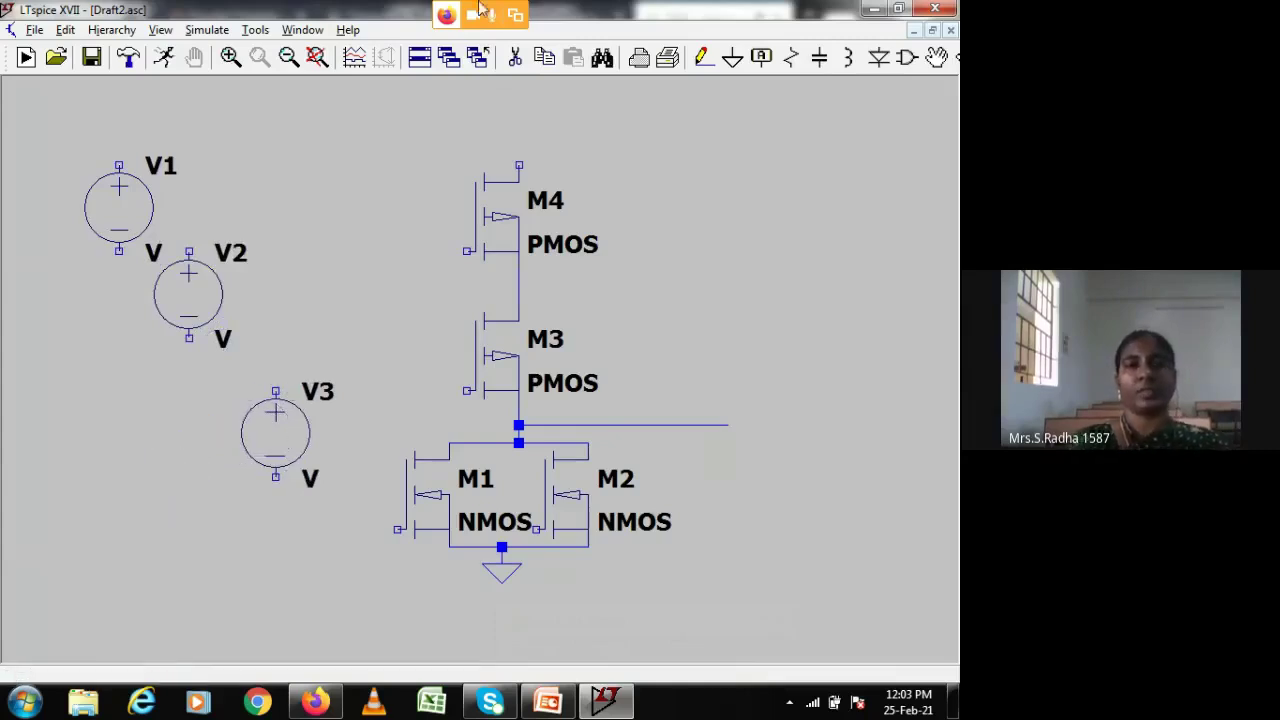
# Step: Place a ground symbol below each of the voltage sources V1, V2 and V3
pyautogui.click(733, 58)
pyautogui.click(119, 268)
pyautogui.click(189, 358)
pyautogui.click(275, 497)
pyautogui.press('Escape')
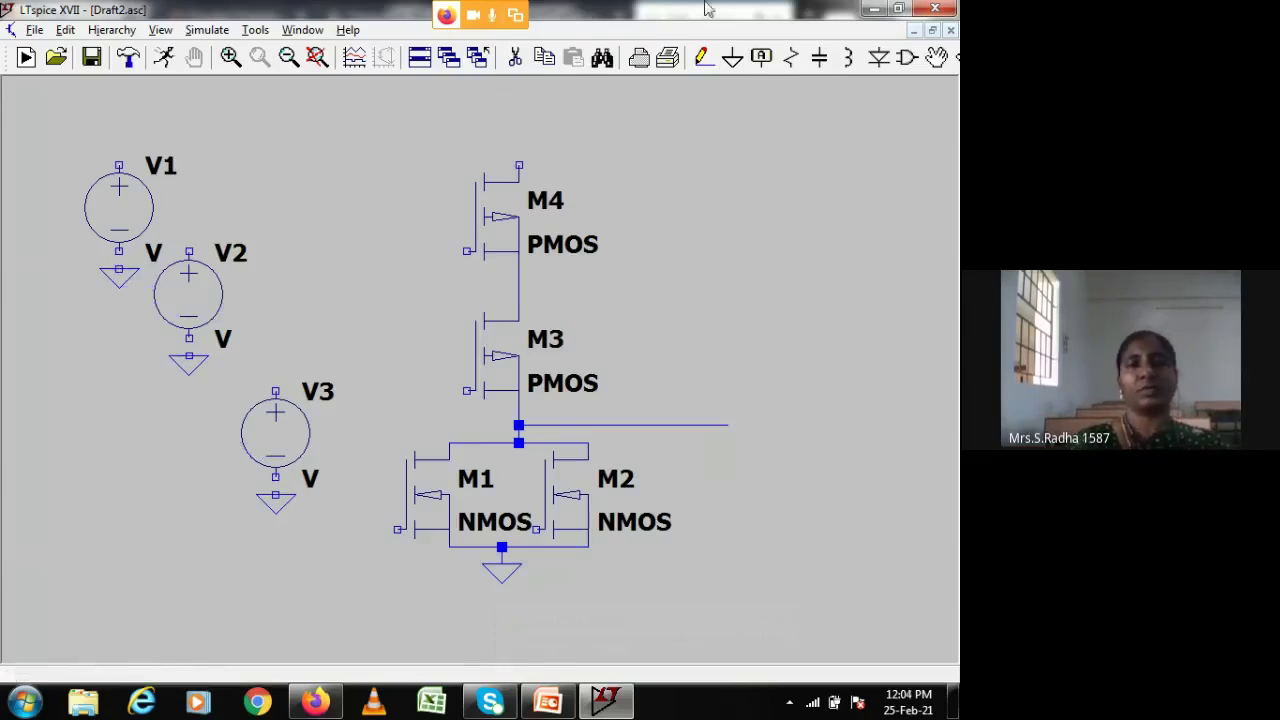
# Step: Wire the negative terminals of V1, V2 and V3 to their grounds, and connect V1's positive terminal to the top of M4
pyautogui.click(703, 55)
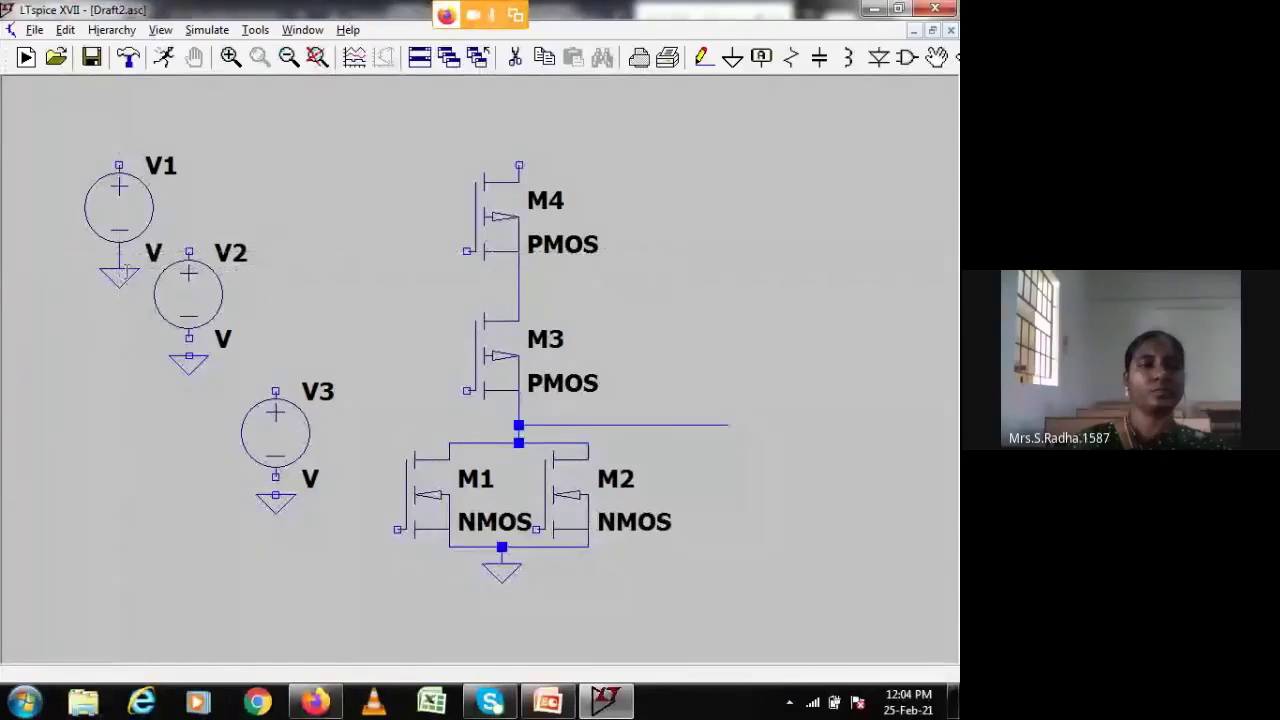
pyautogui.click(189, 338)
pyautogui.click(189, 356)
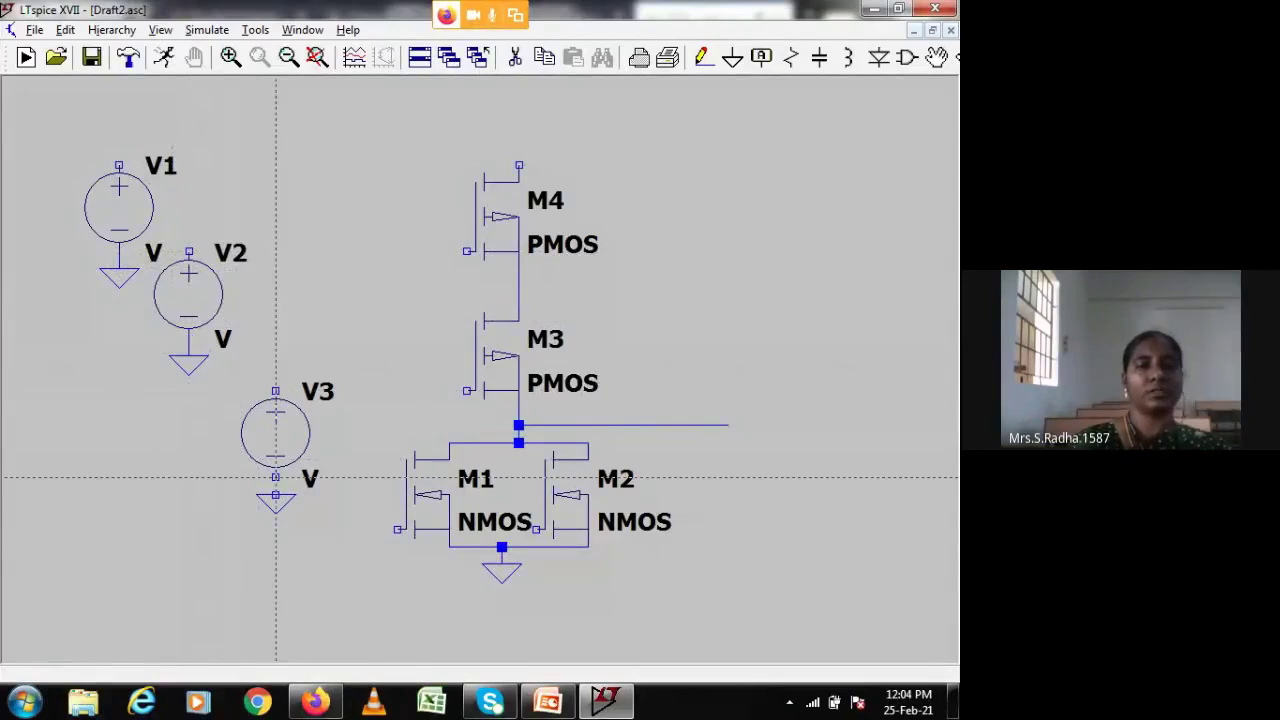
pyautogui.click(119, 165)
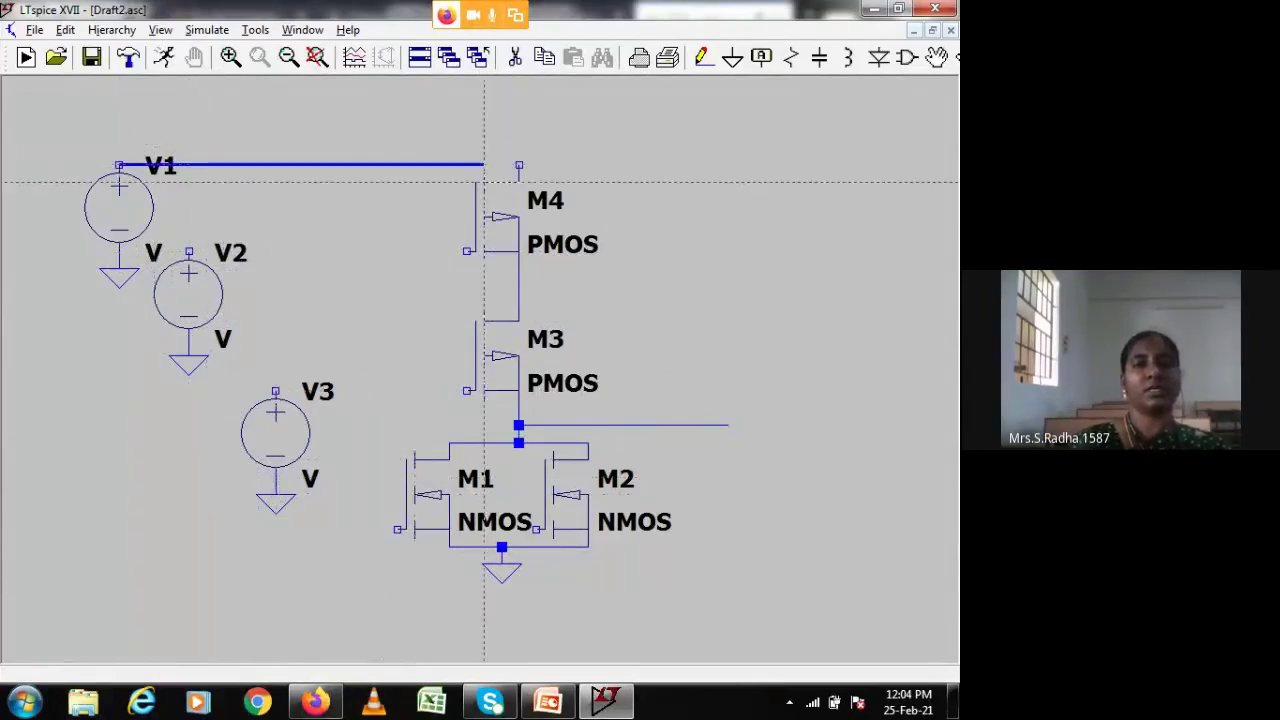
pyautogui.click(519, 320)
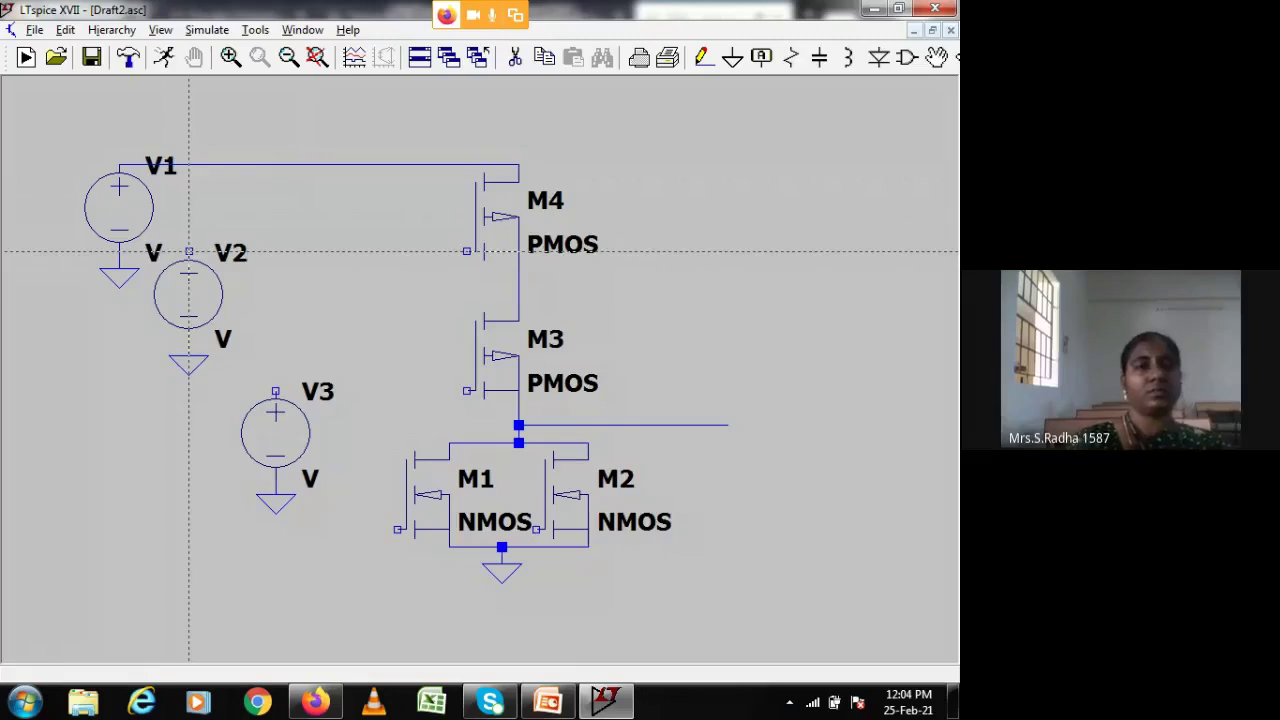
# Step: Delete the wires joining V1 to M4, M4 to M3, and M3 to the output node
pyautogui.press('Escape')
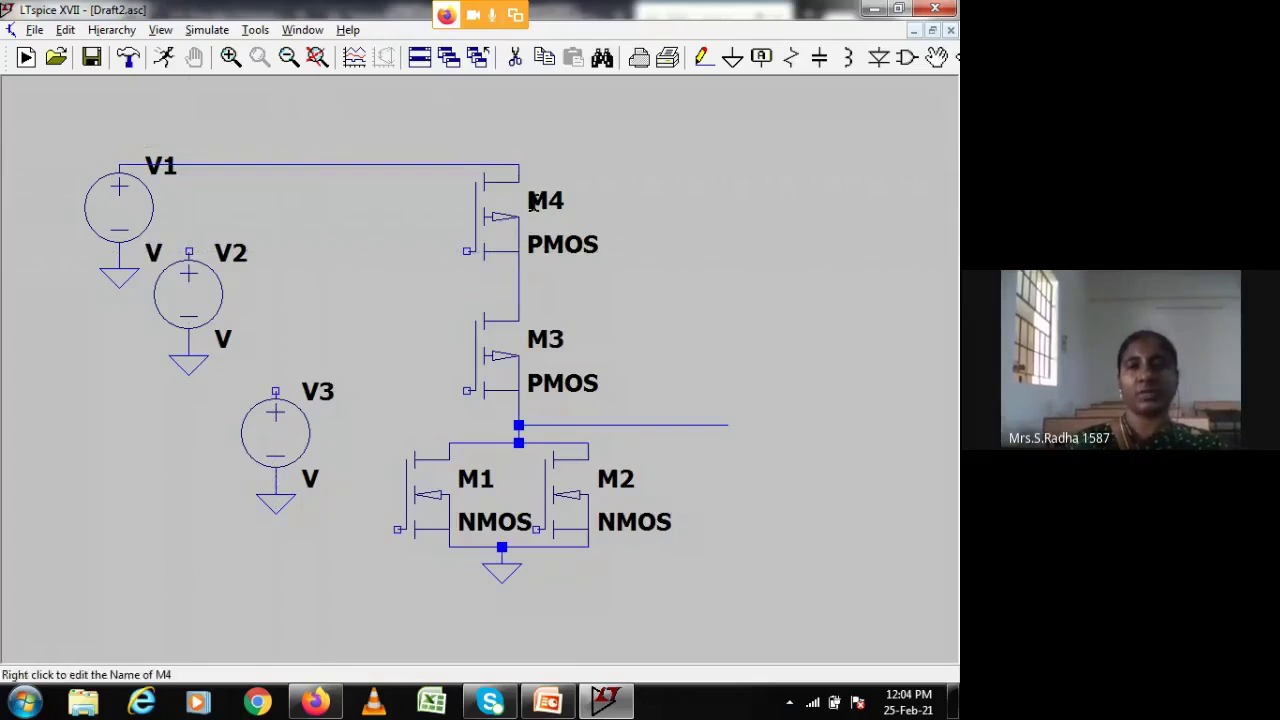
pyautogui.click(515, 58)
pyautogui.click(391, 166)
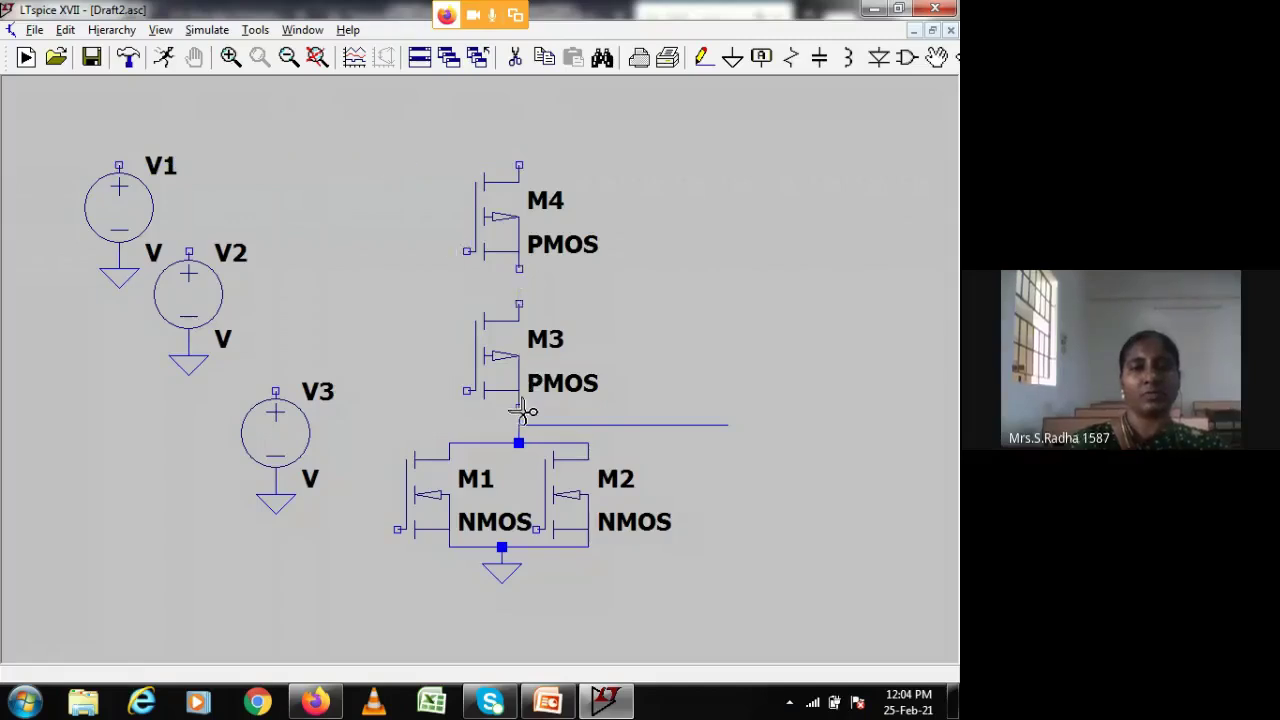
pyautogui.press('Escape')
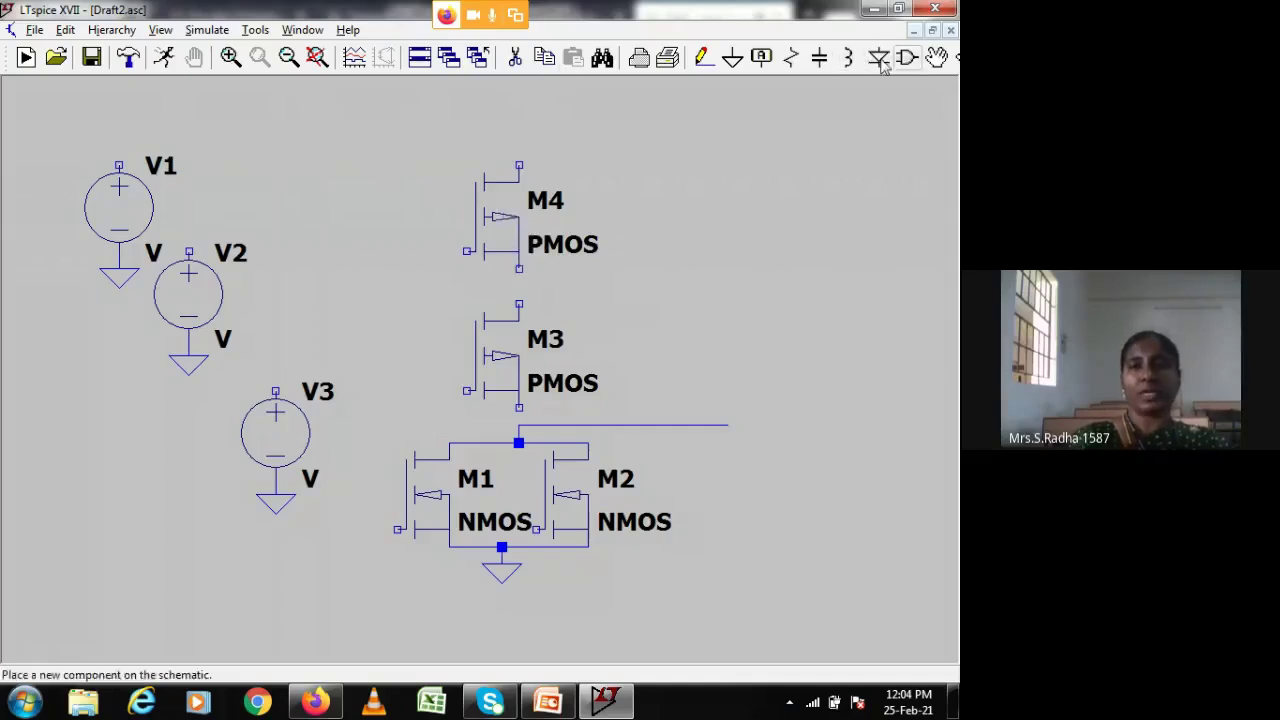
# Step: Flip M4 vertically by mirroring it and rotating it 180 degrees, and place it back in line above M3
pyautogui.click(938, 60)
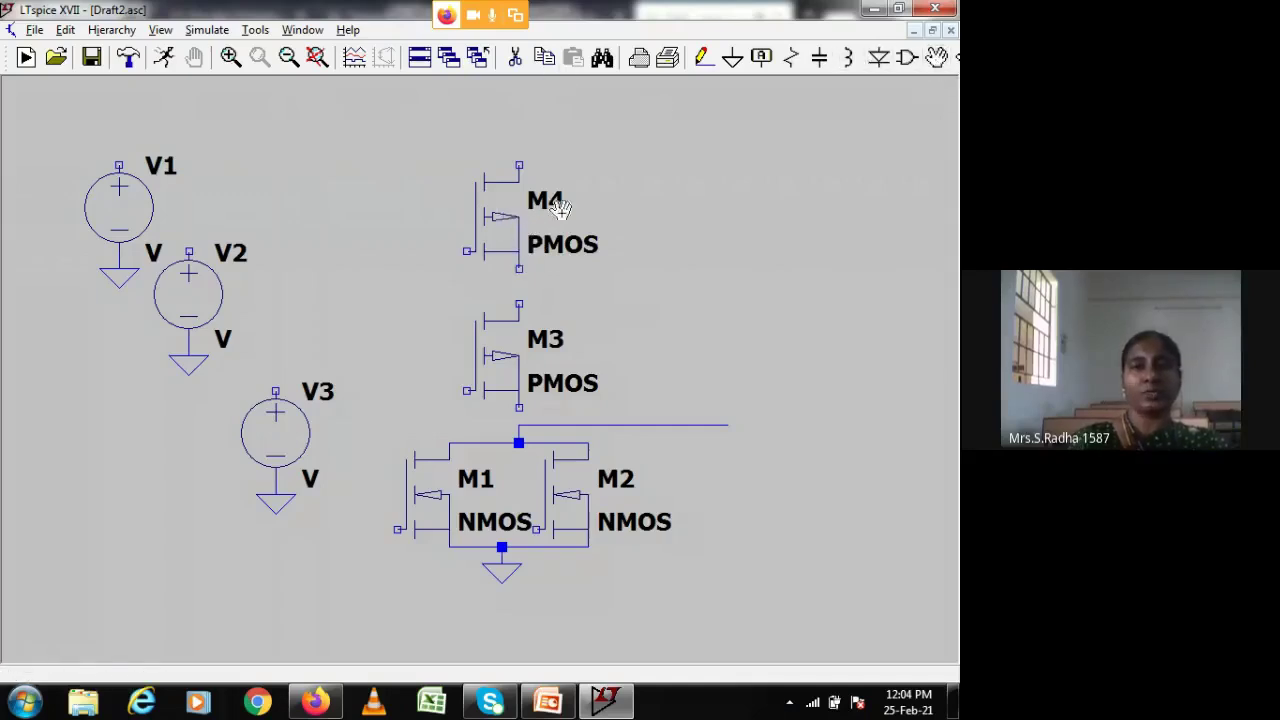
pyautogui.click(503, 230)
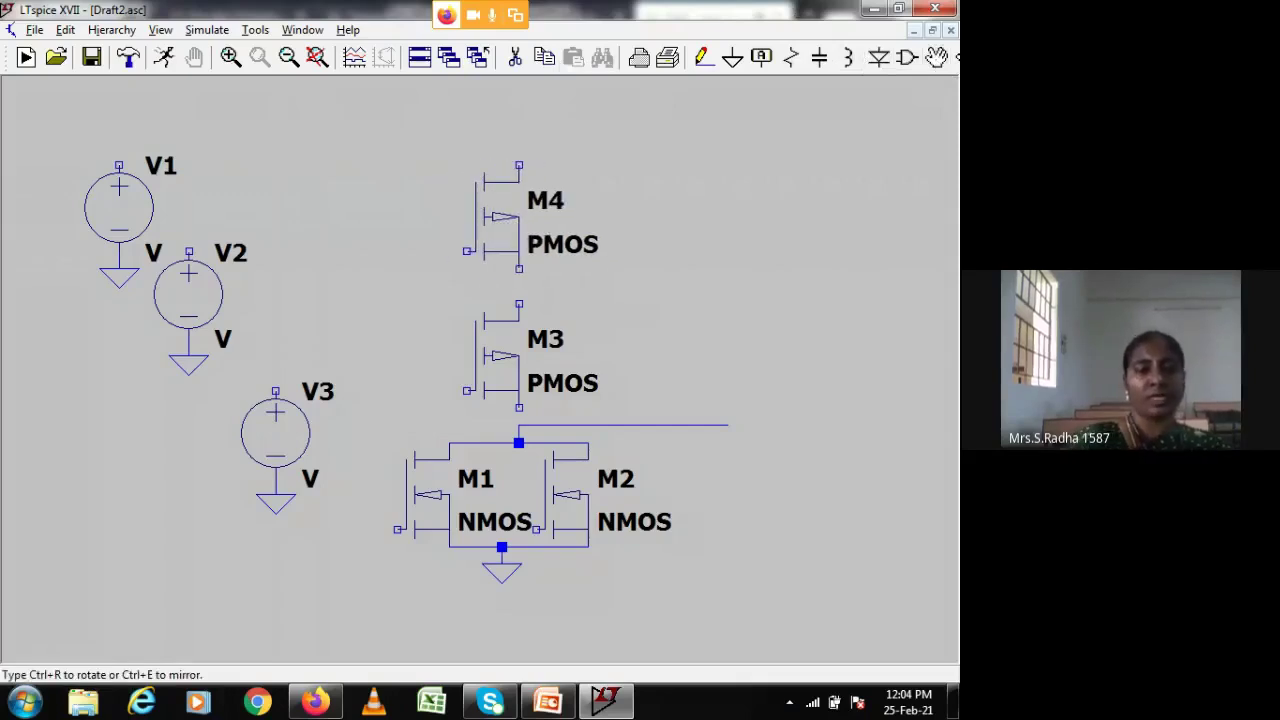
pyautogui.hotkey('ctrl', 'e')
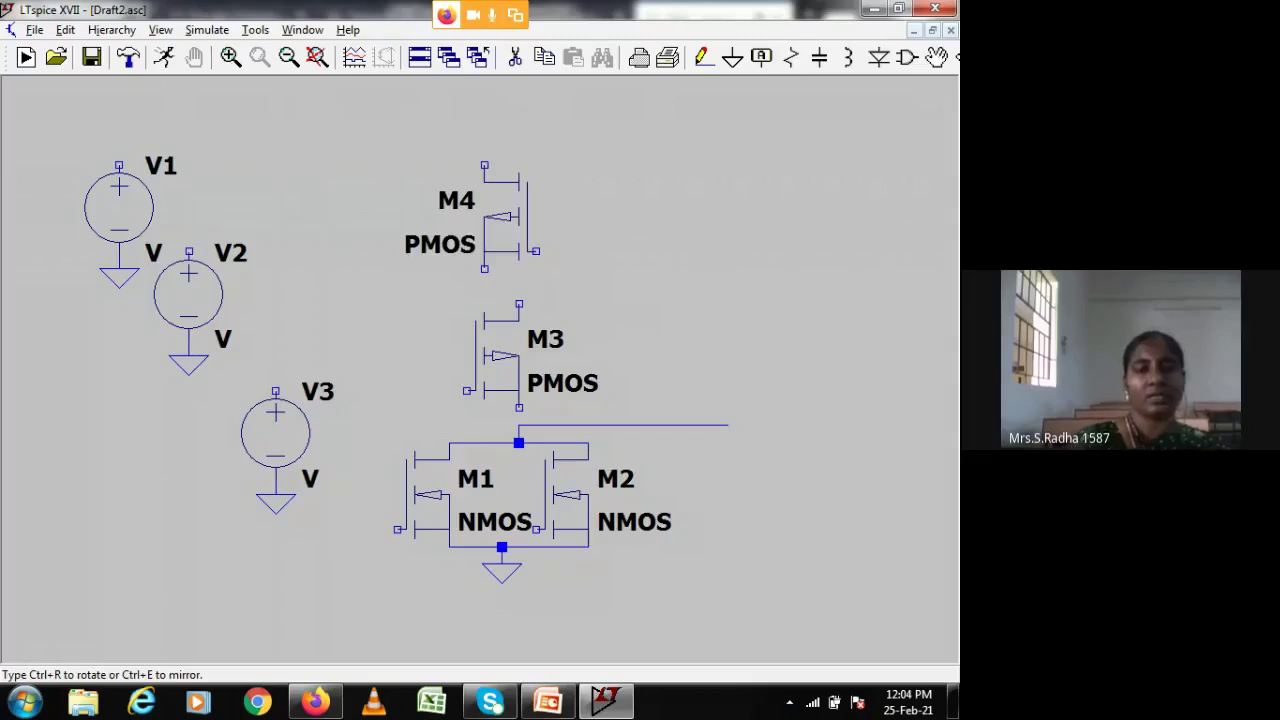
pyautogui.hotkey('ctrl', 'r')
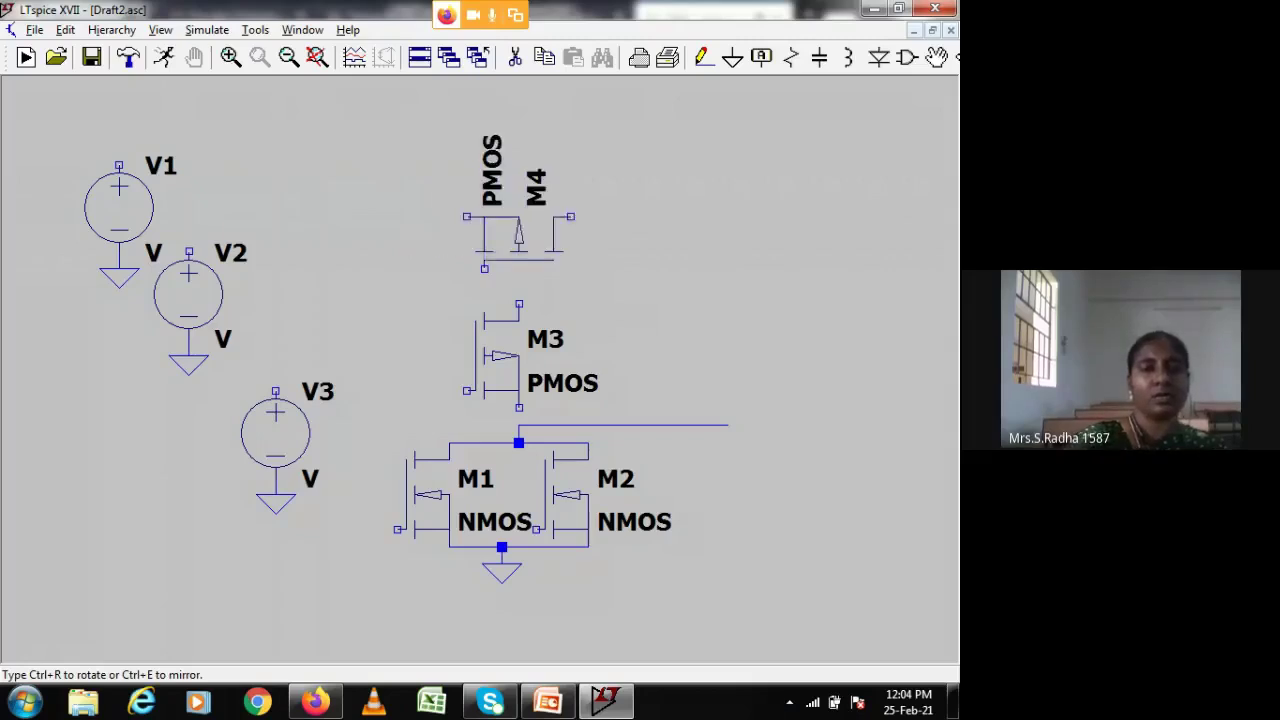
pyautogui.hotkey('ctrl', 'r')
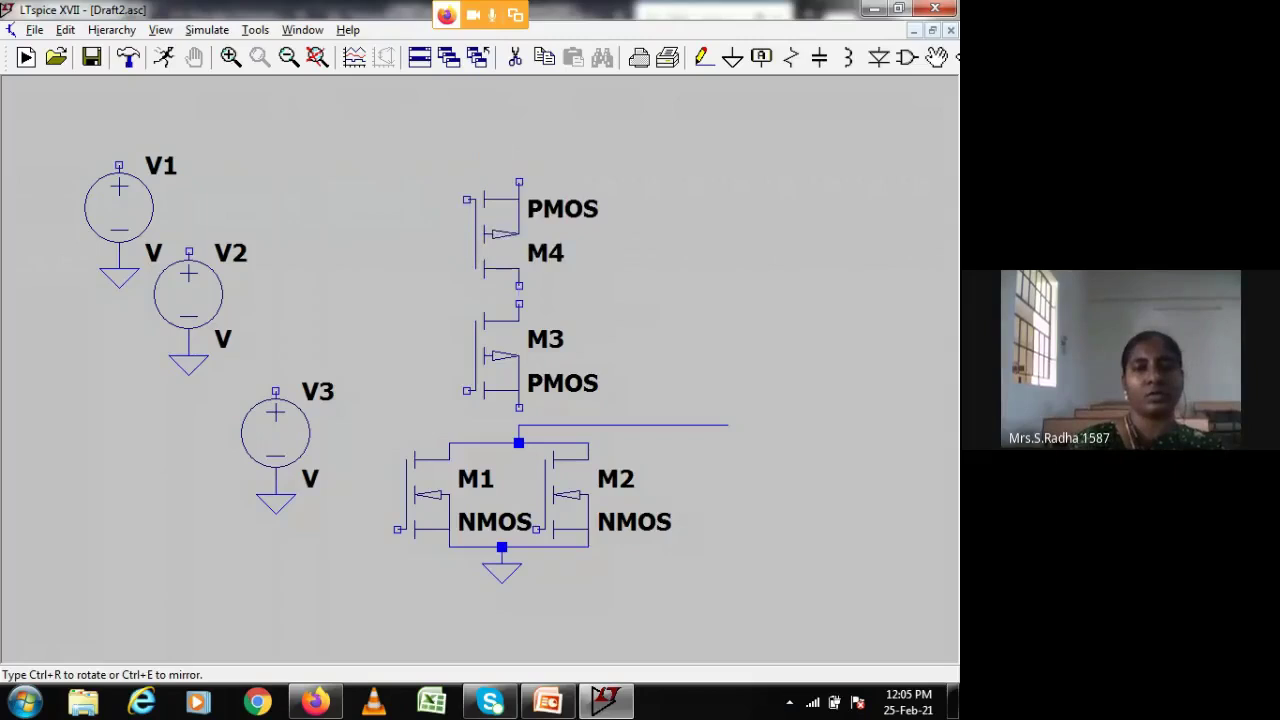
pyautogui.click(510, 200)
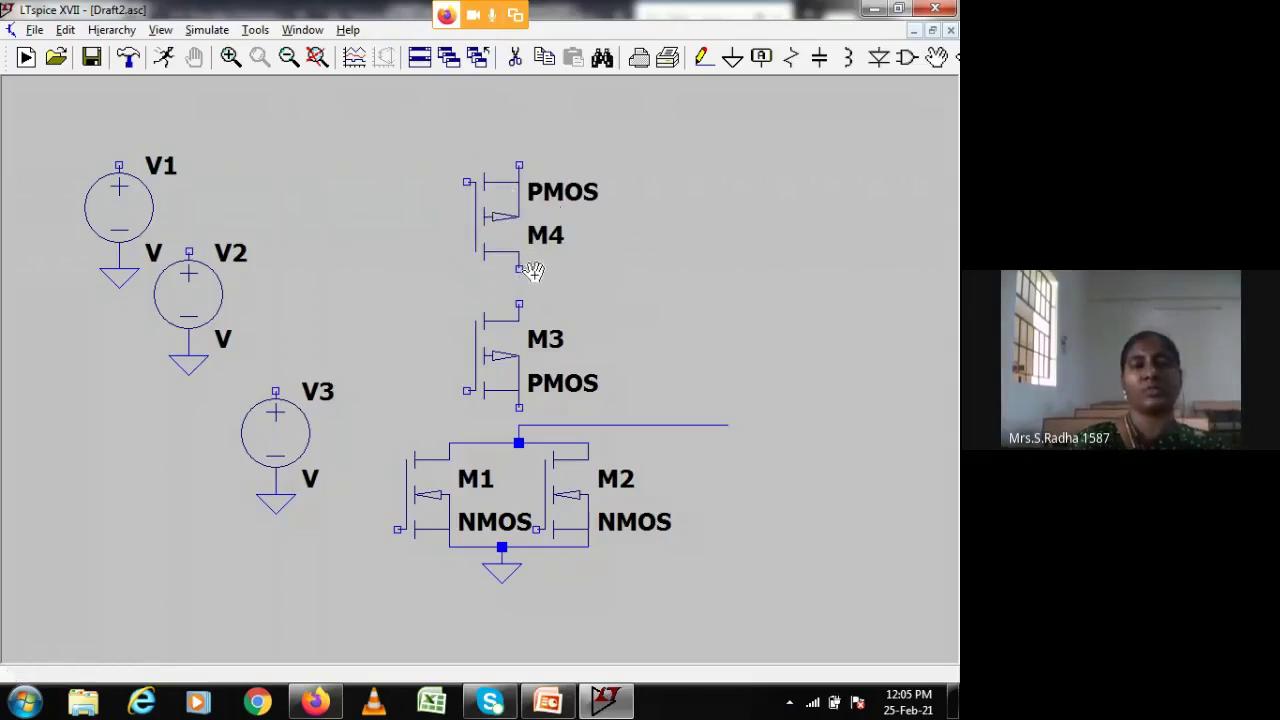
# Step: Flip M3 vertically by mirroring it and rotating it 180 degrees, keeping it in line below M4
pyautogui.click(485, 372)
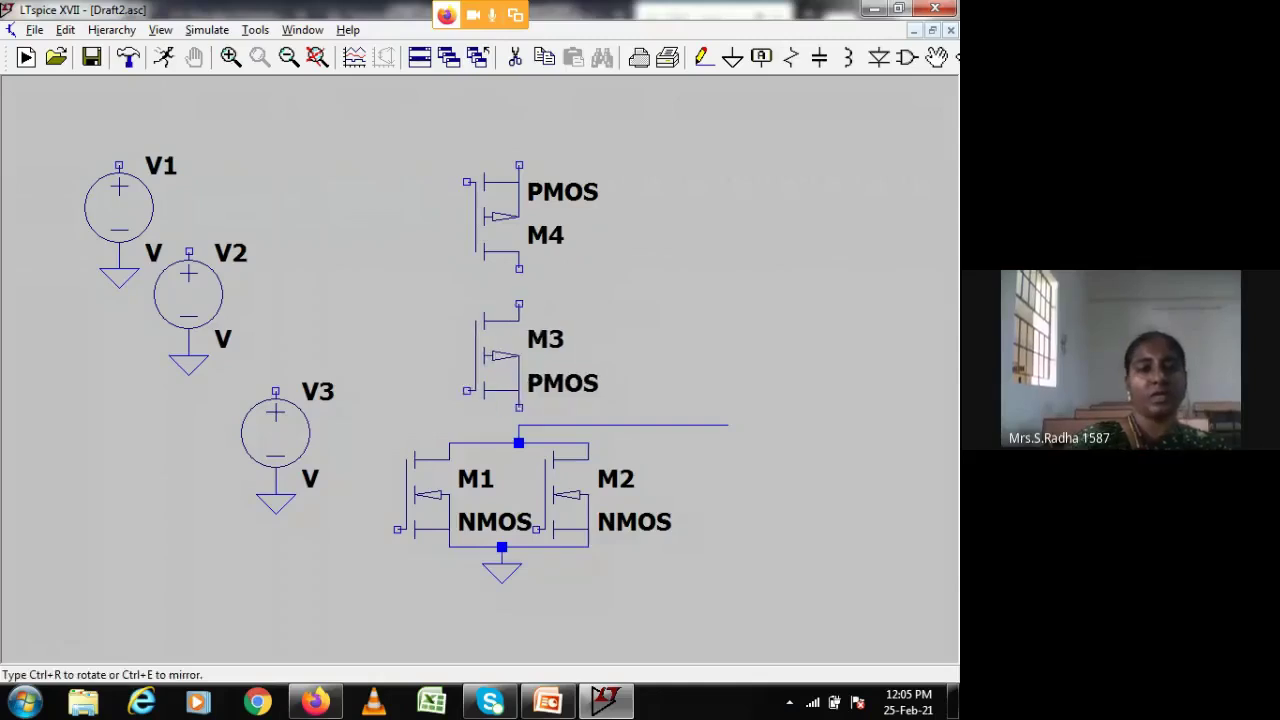
pyautogui.hotkey('ctrl', 'e')
pyautogui.hotkey('ctrl', 'r')
pyautogui.hotkey('ctrl', 'r')
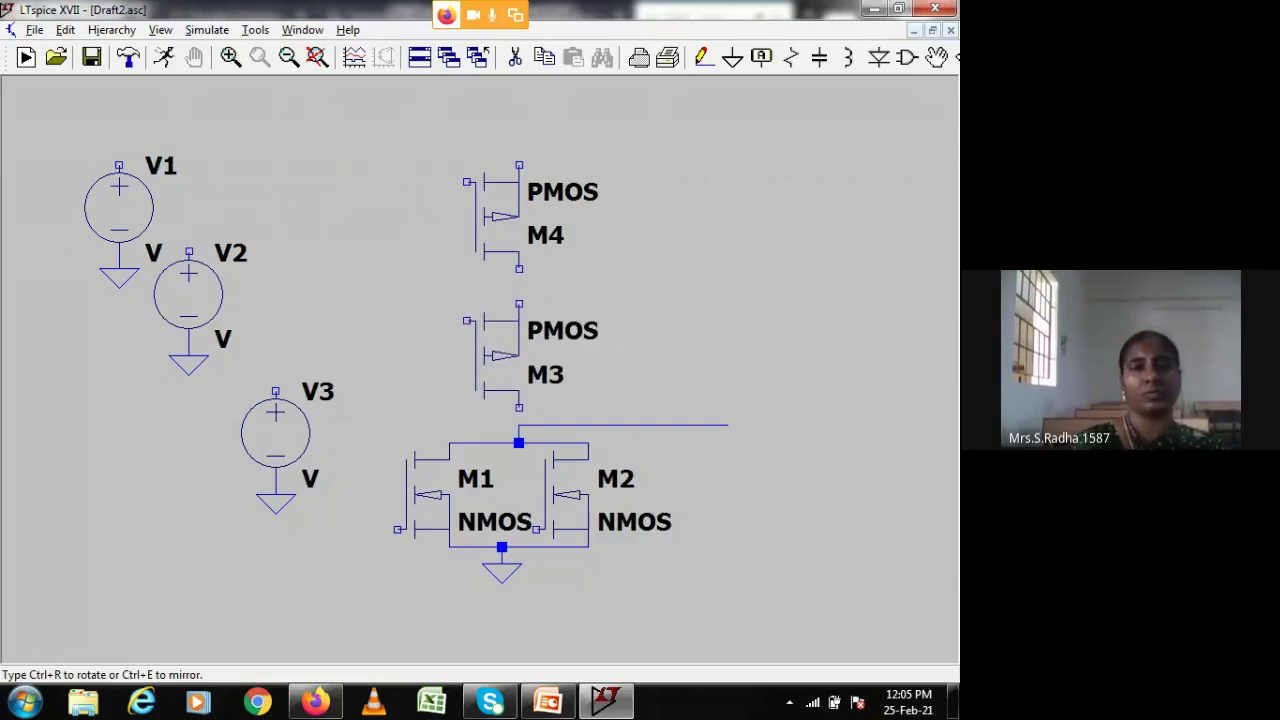
pyautogui.click(526, 332)
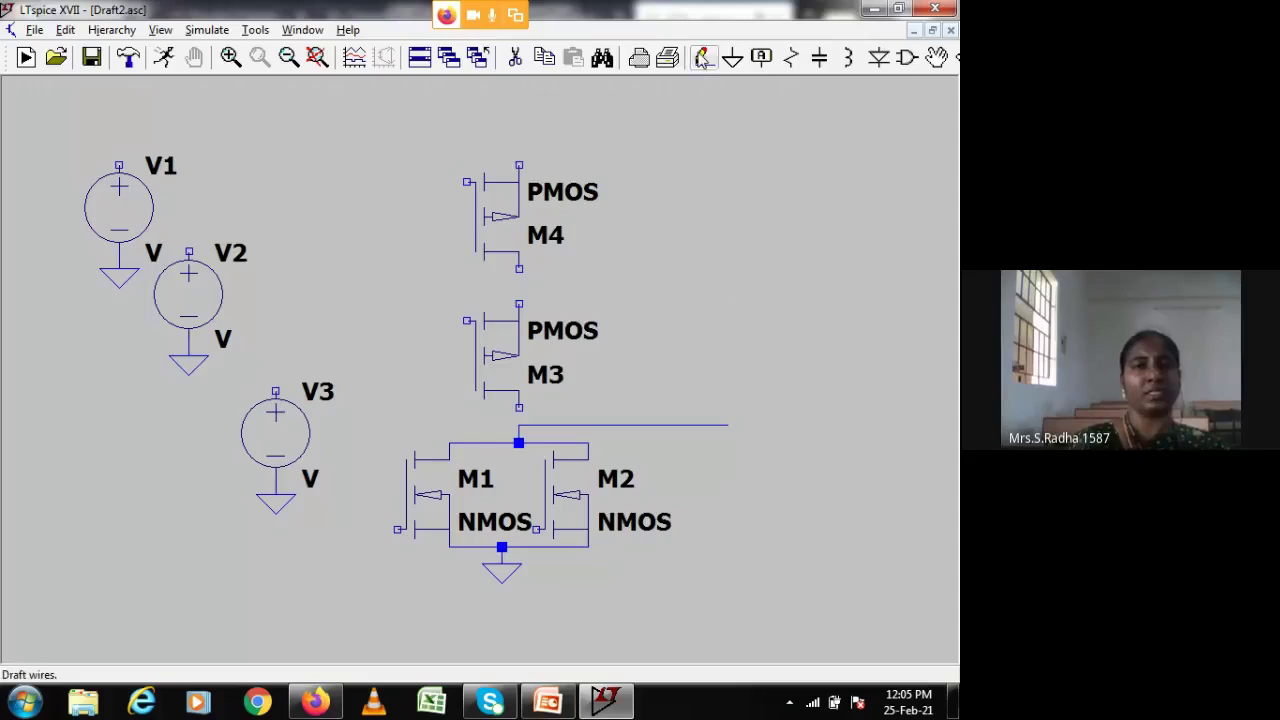
# Step: Wire V1's positive terminal to the top of M4, M4's bottom to M3's top, and M3's bottom to the output line
pyautogui.press('F3')
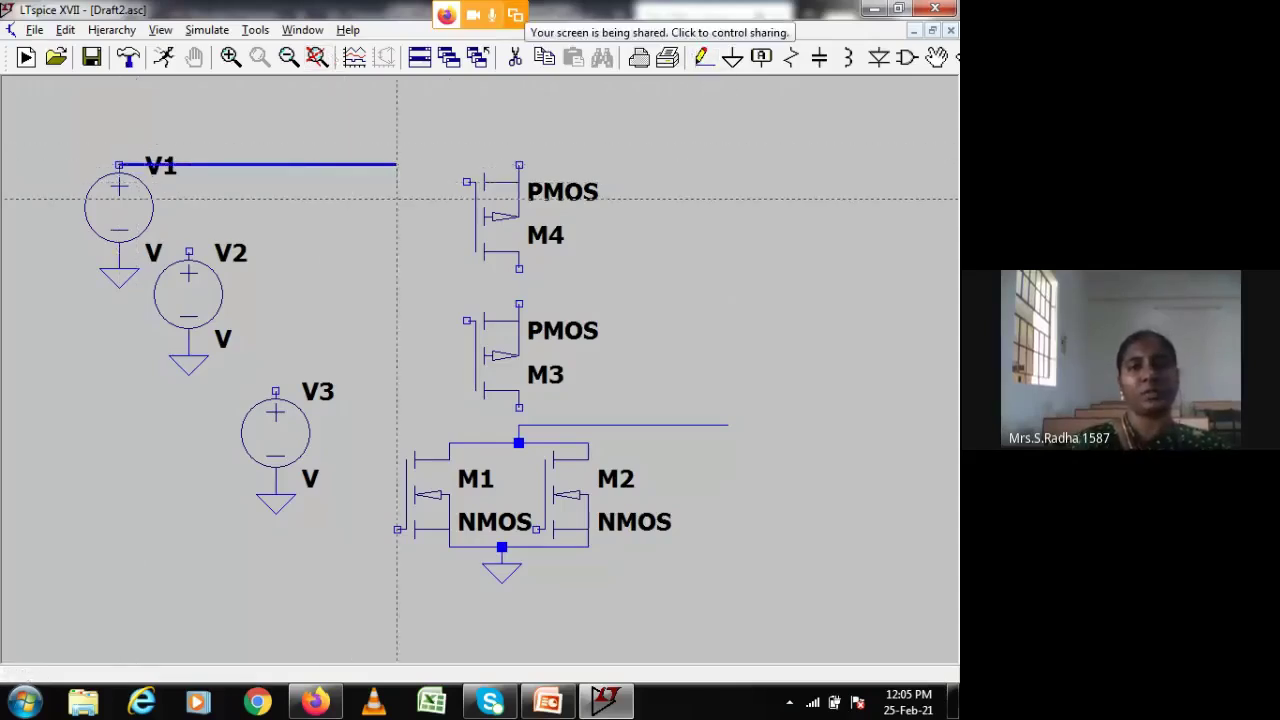
pyautogui.click(519, 164)
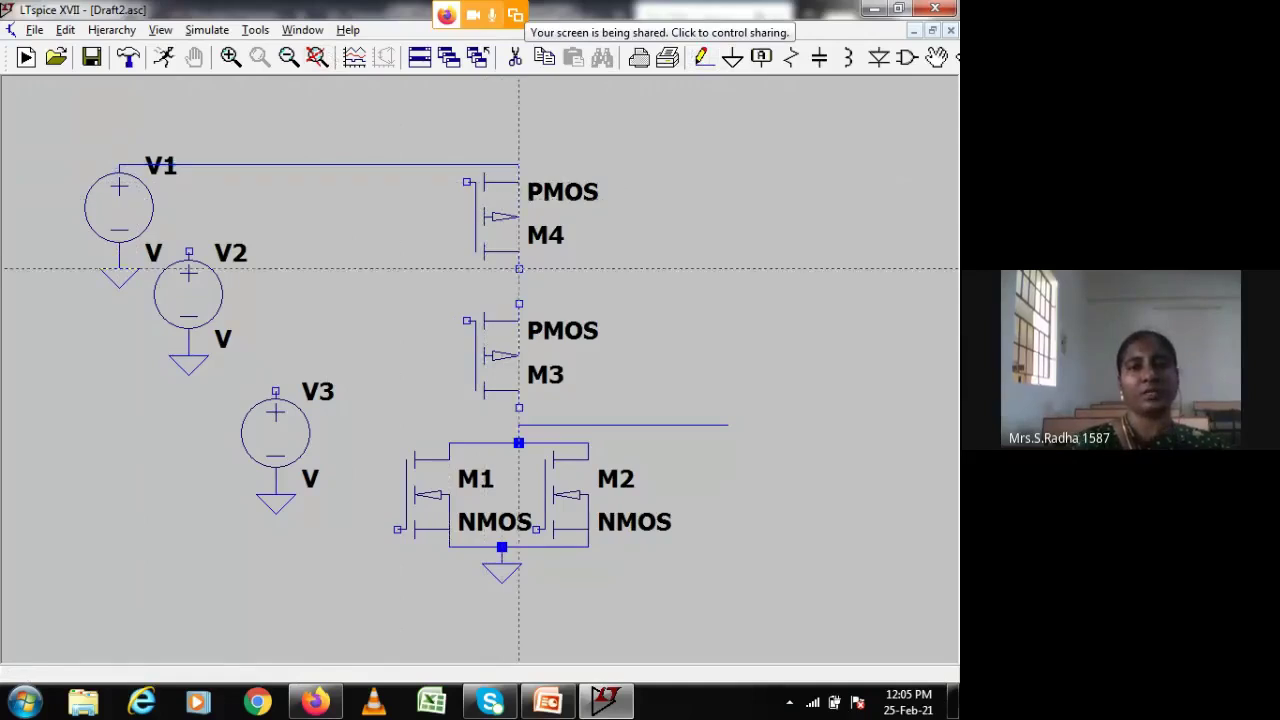
pyautogui.click(519, 304)
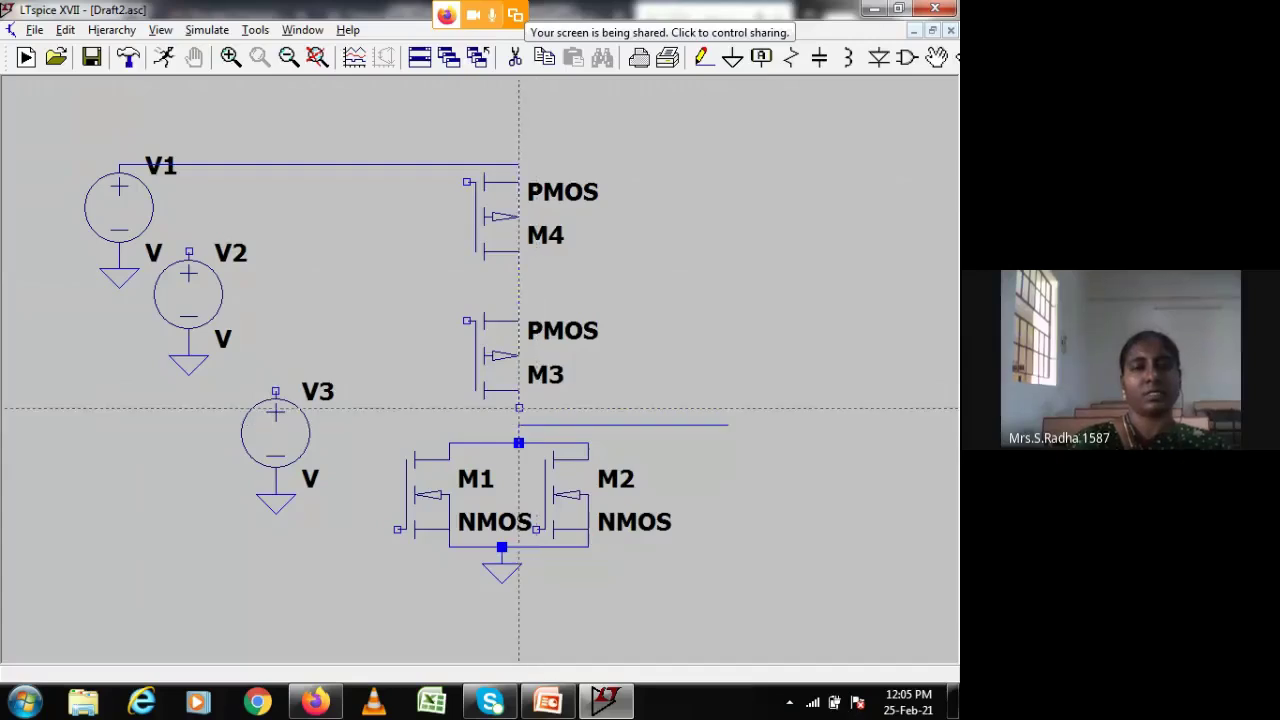
pyautogui.click(519, 425)
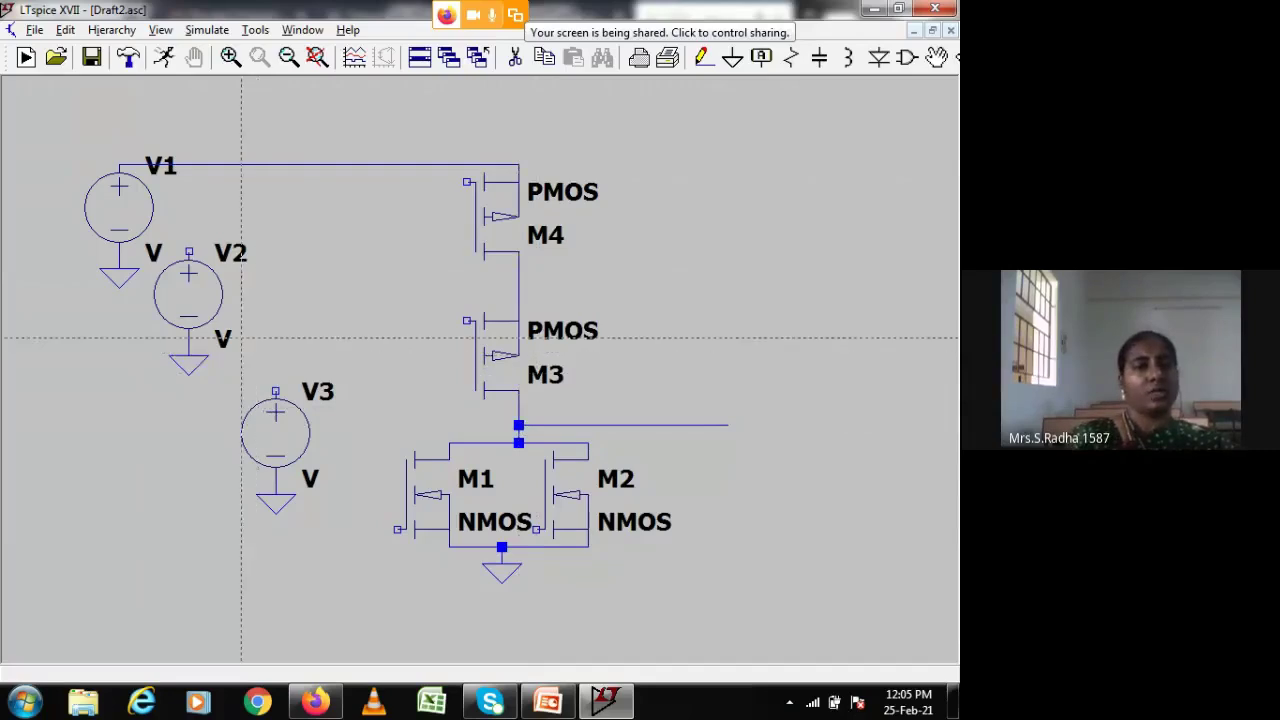
# Step: Wire V2's positive terminal to the gate of M4 and V3's positive terminal to the gate of M3
pyautogui.click(189, 252)
pyautogui.click(189, 182)
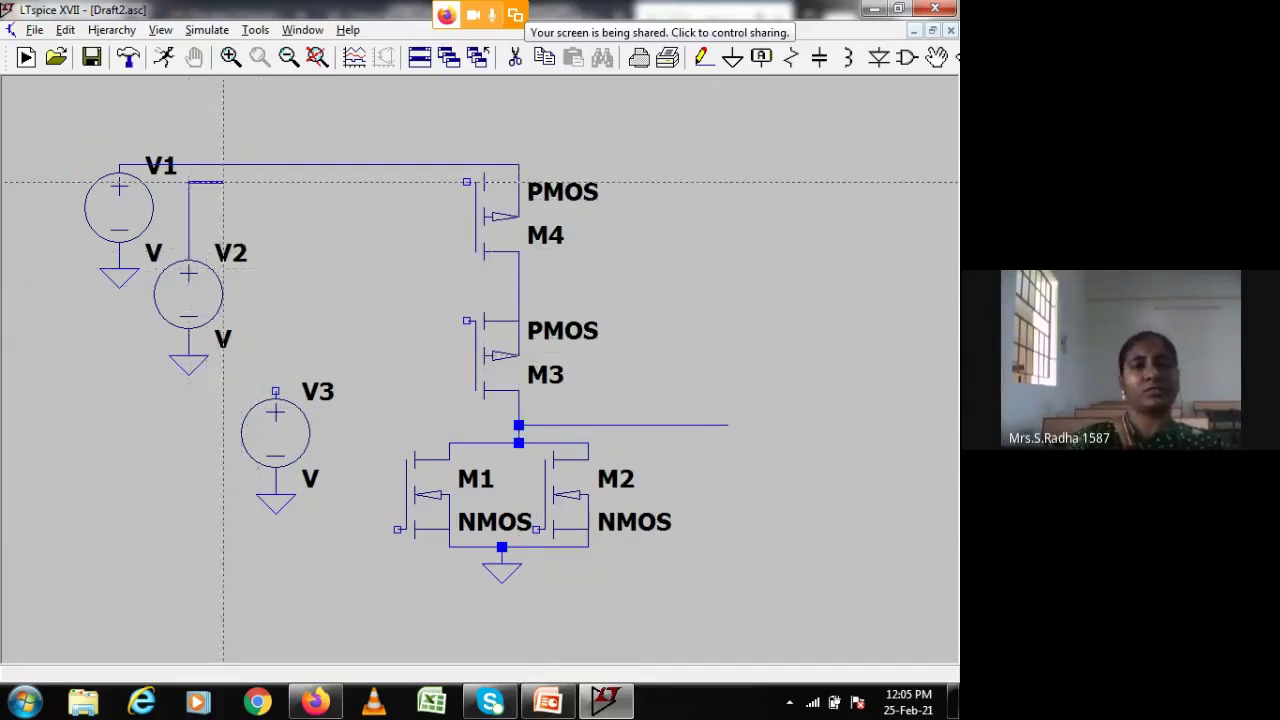
pyautogui.click(474, 182)
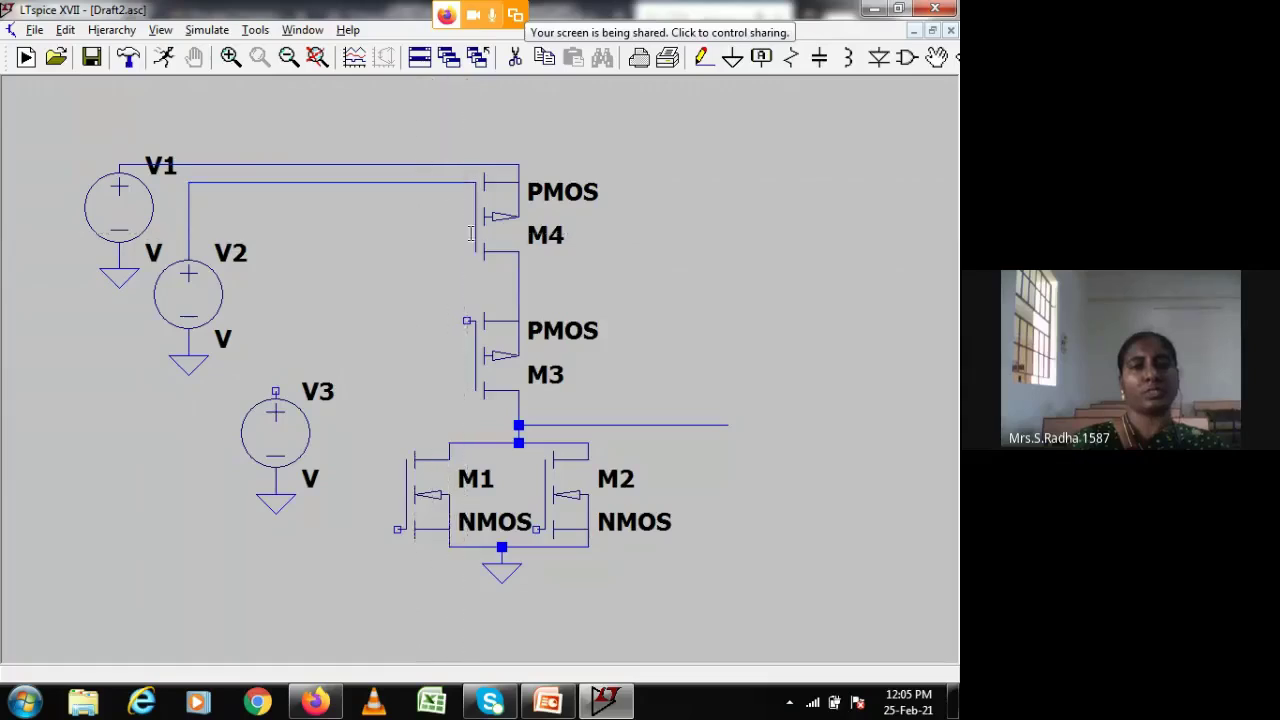
pyautogui.click(276, 390)
pyautogui.click(276, 321)
pyautogui.click(467, 321)
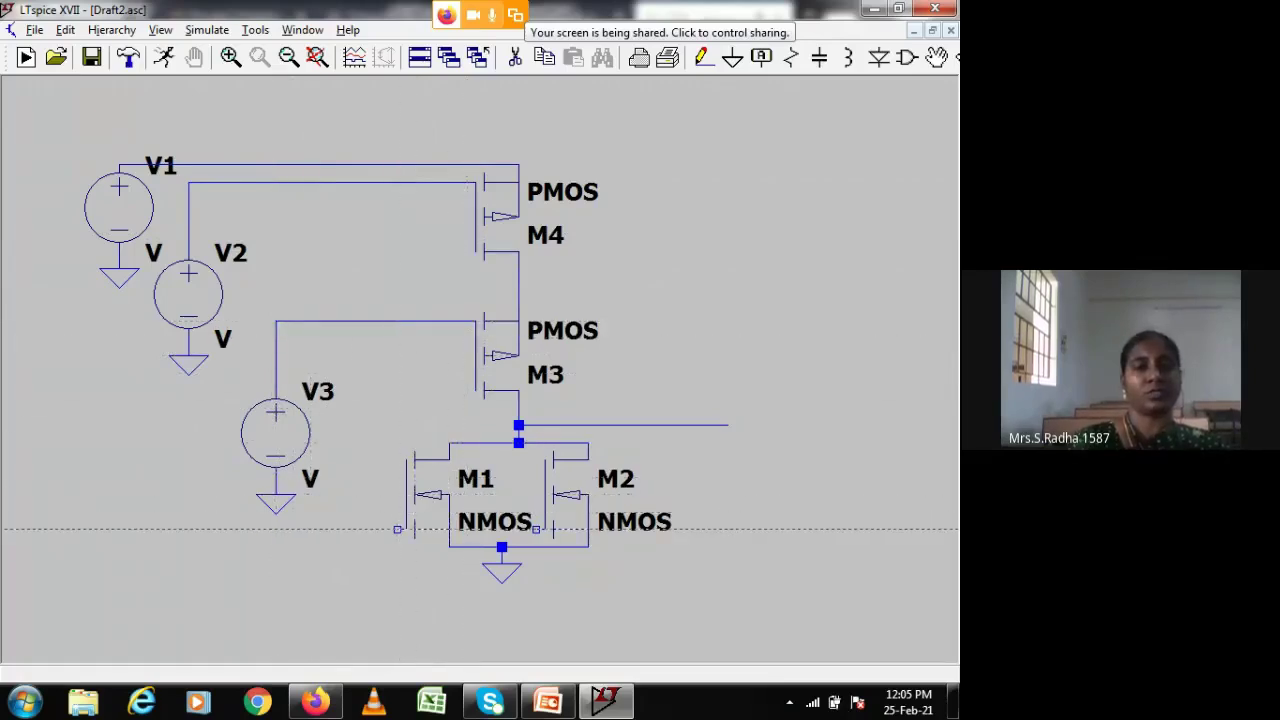
# Step: Wire M1's gate up to the V2 input line, and route the V3 input line around below the ground symbol to M2's gate
pyautogui.click(397, 529)
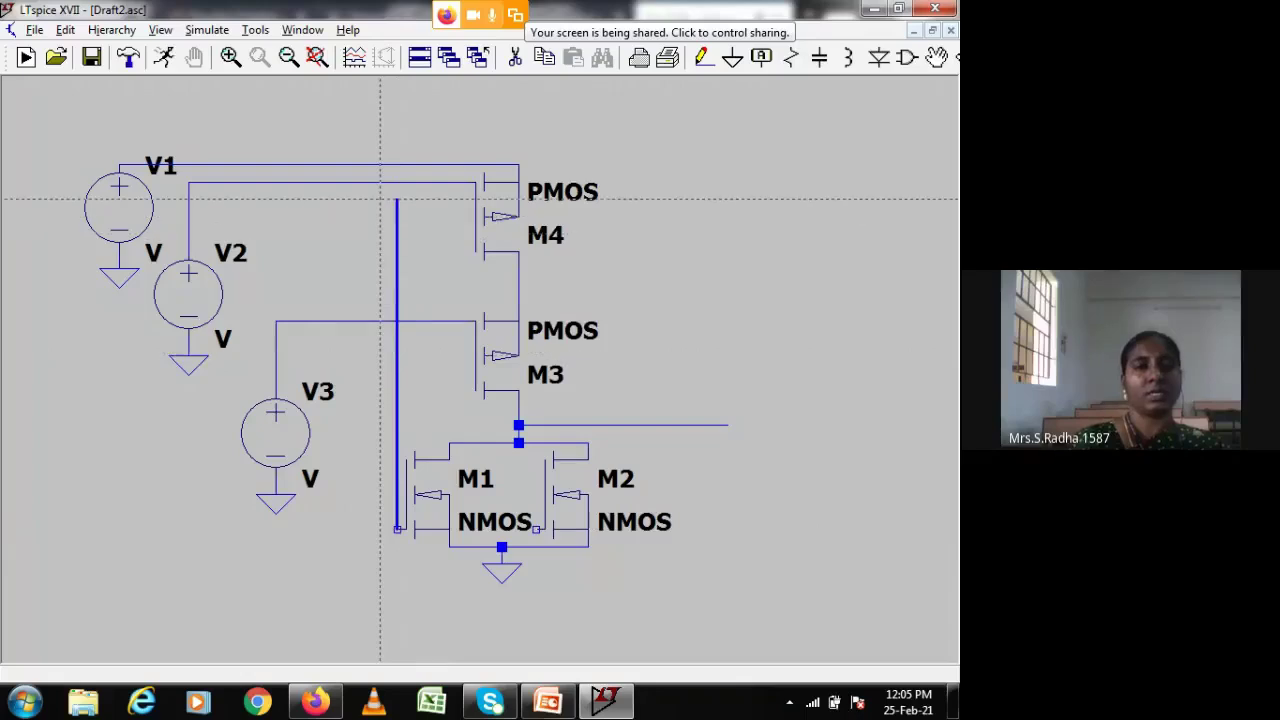
pyautogui.click(397, 183)
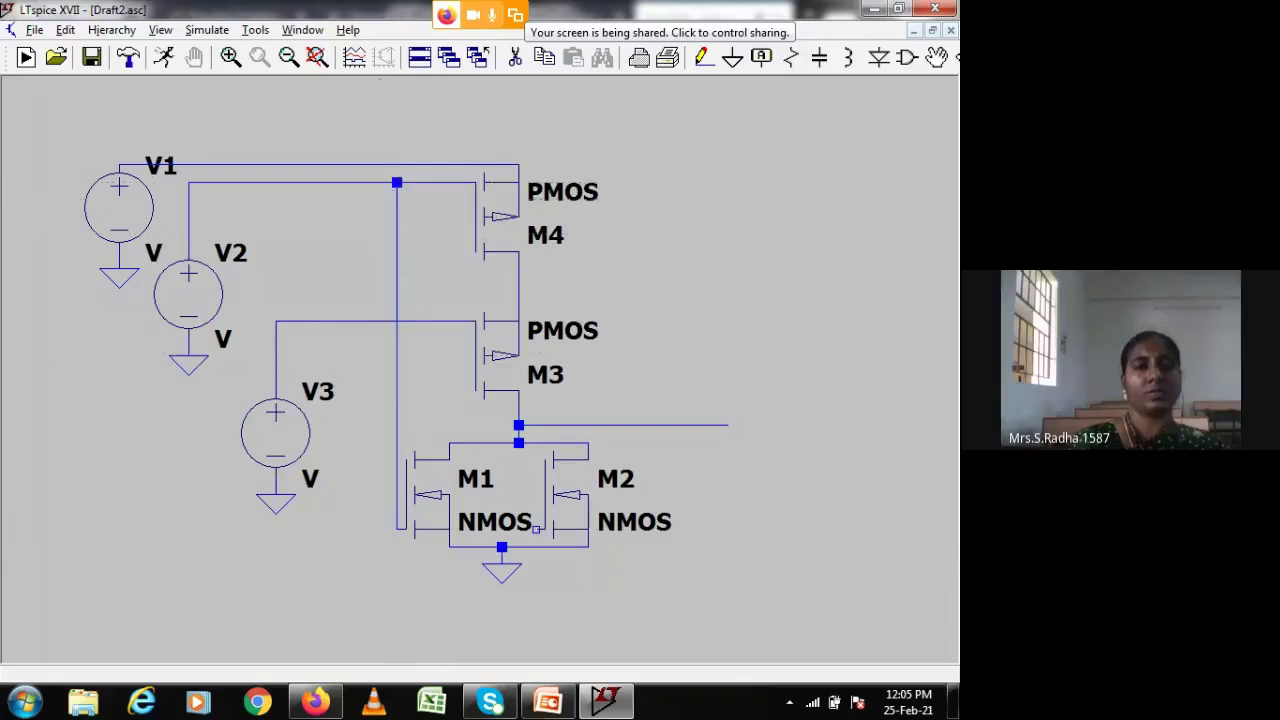
pyautogui.click(346, 322)
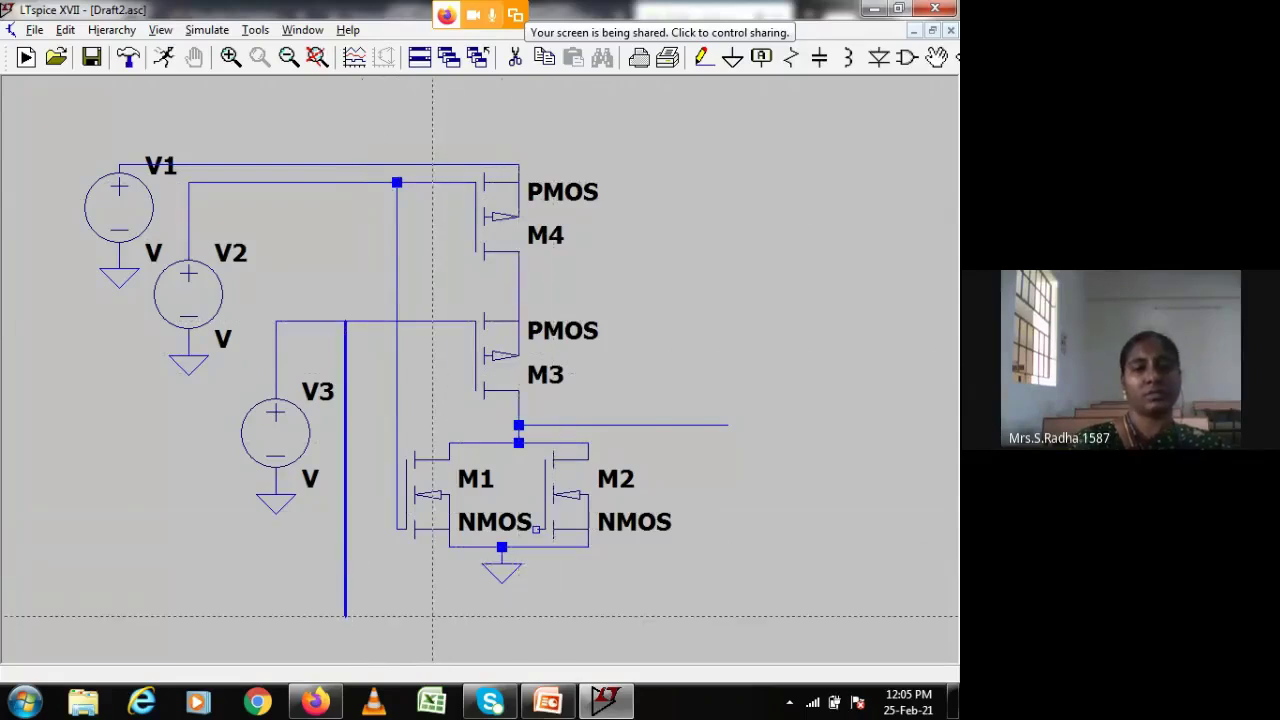
pyautogui.click(345, 616)
pyautogui.scroll(-3, 553, 563)
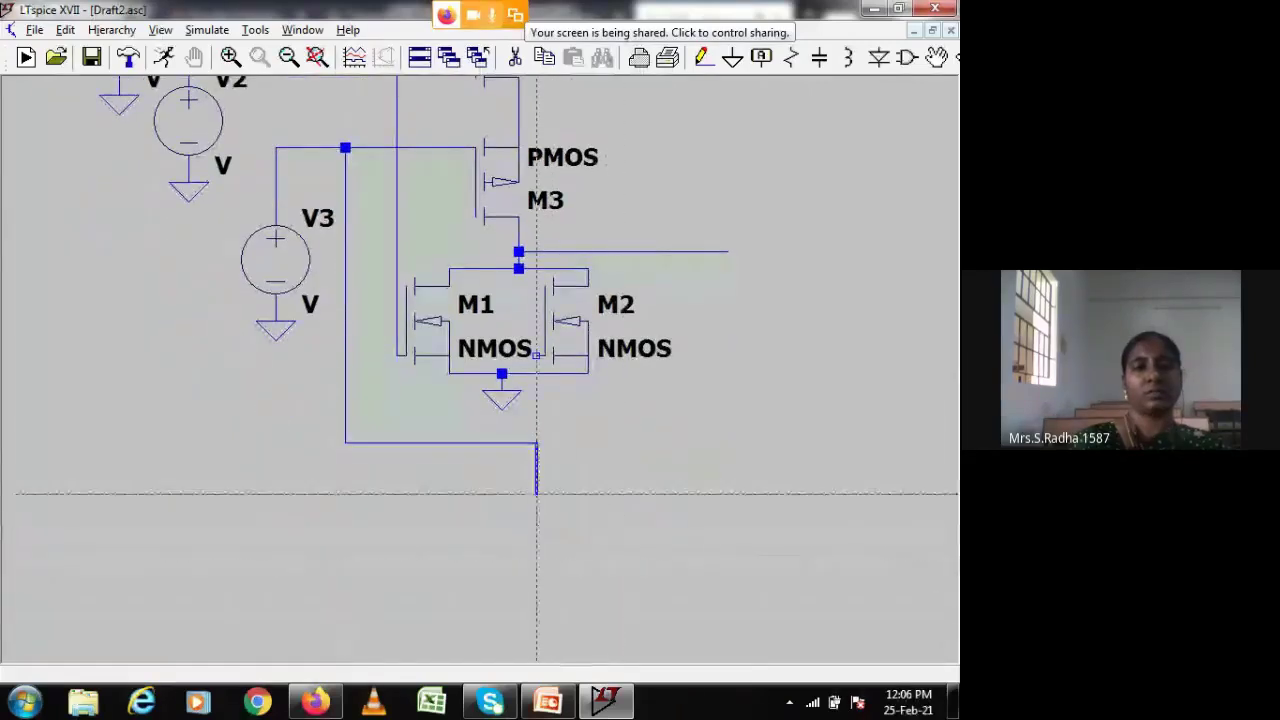
pyautogui.click(536, 442)
pyautogui.click(536, 356)
pyautogui.rightClick(657, 477)
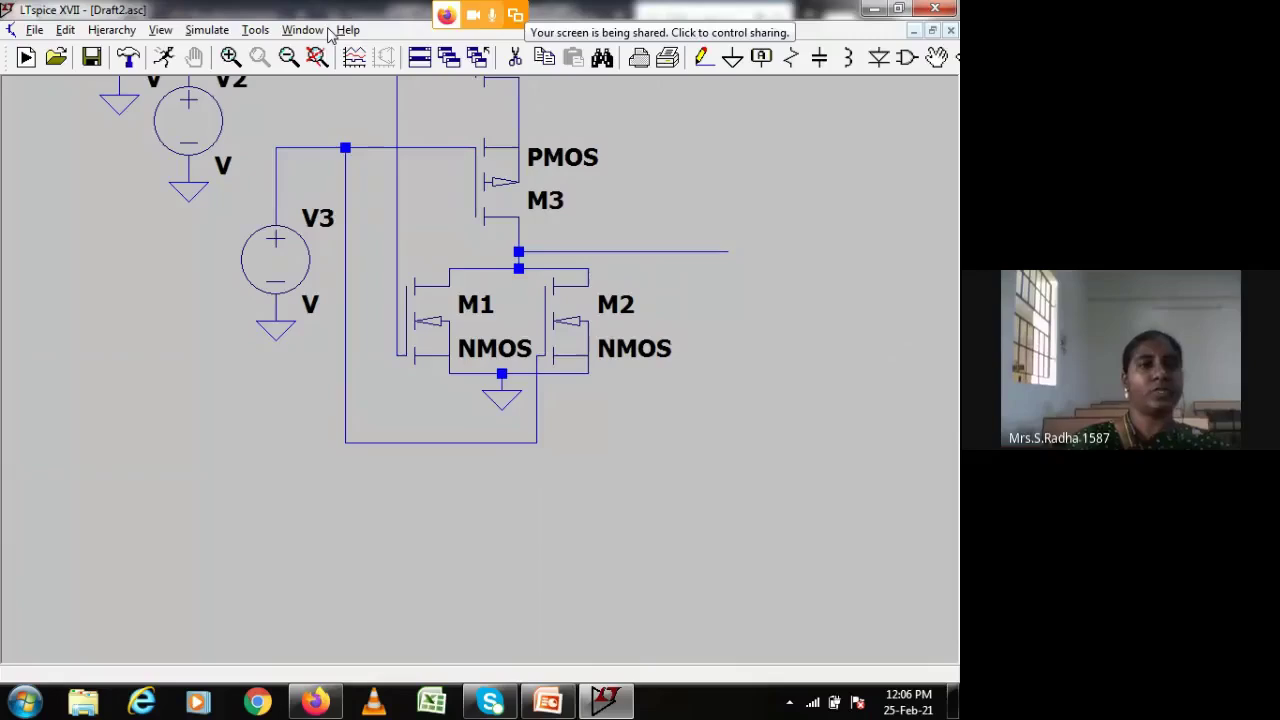
# Step: Set the DC value of voltage source V1 to 5 V
pyautogui.click(702, 60)
pyautogui.scroll(5, 693, 130)
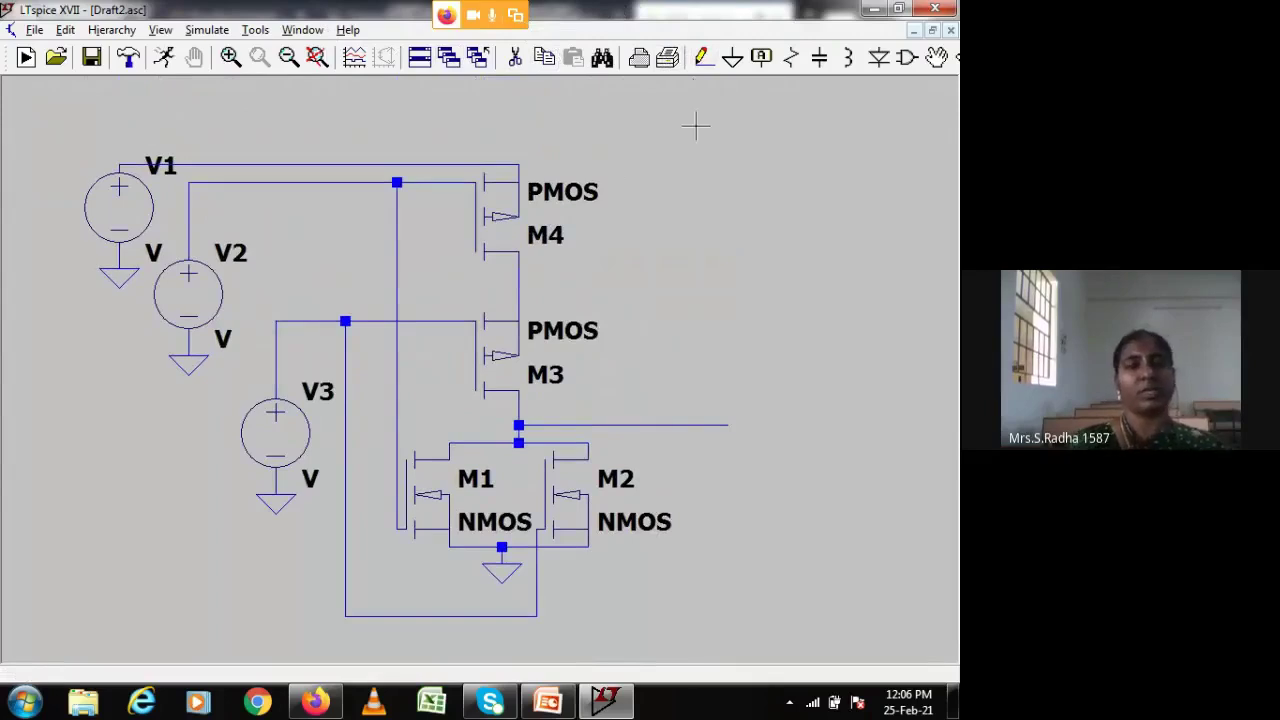
pyautogui.press('Escape')
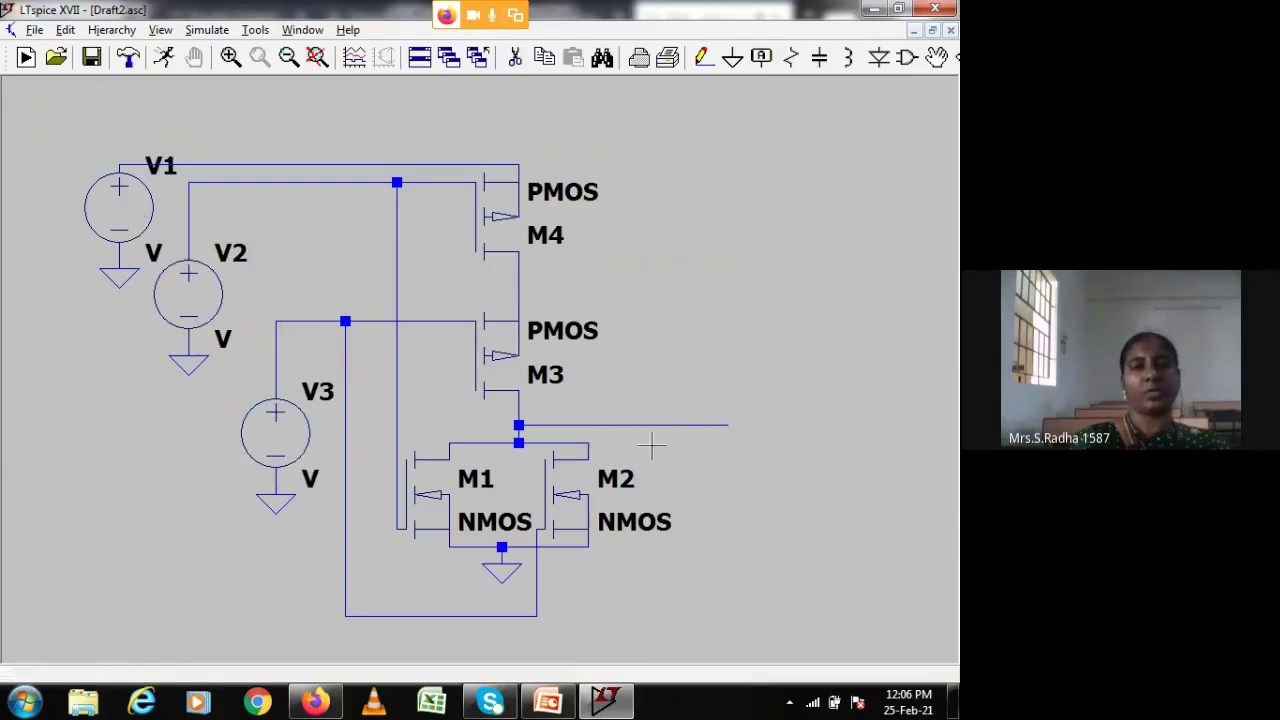
pyautogui.rightClick(131, 227)
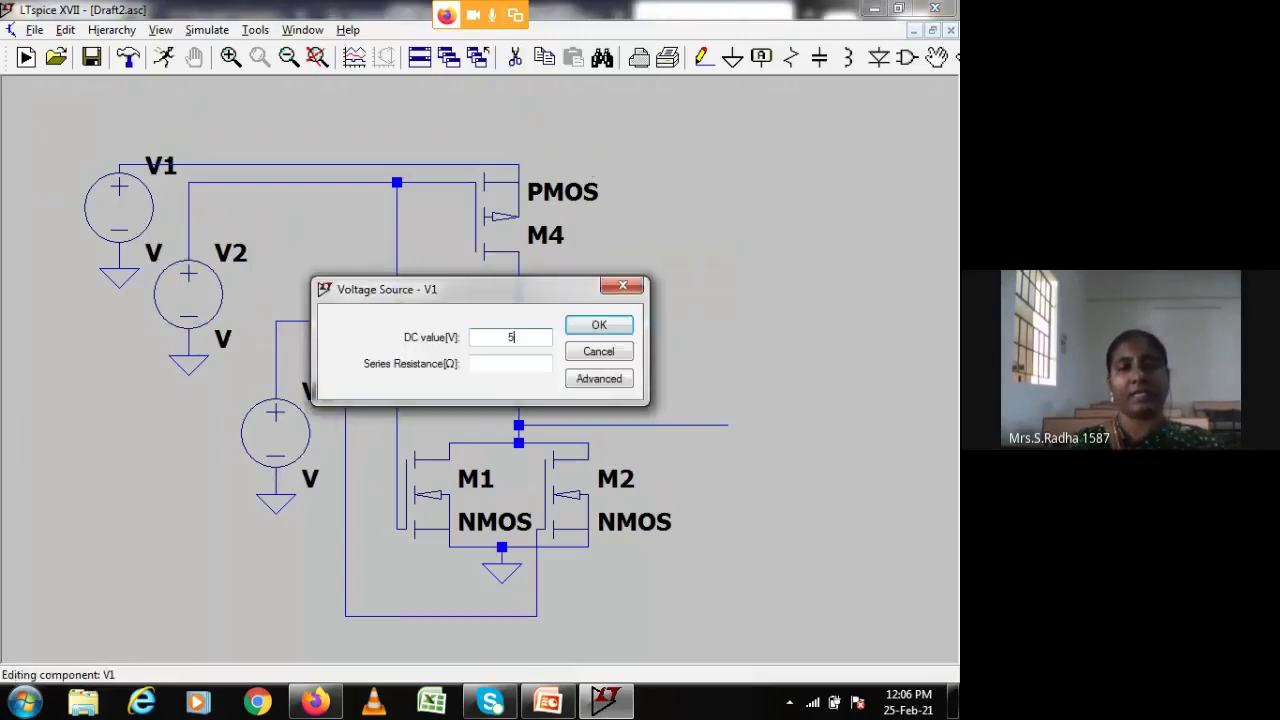
pyautogui.click(598, 325)
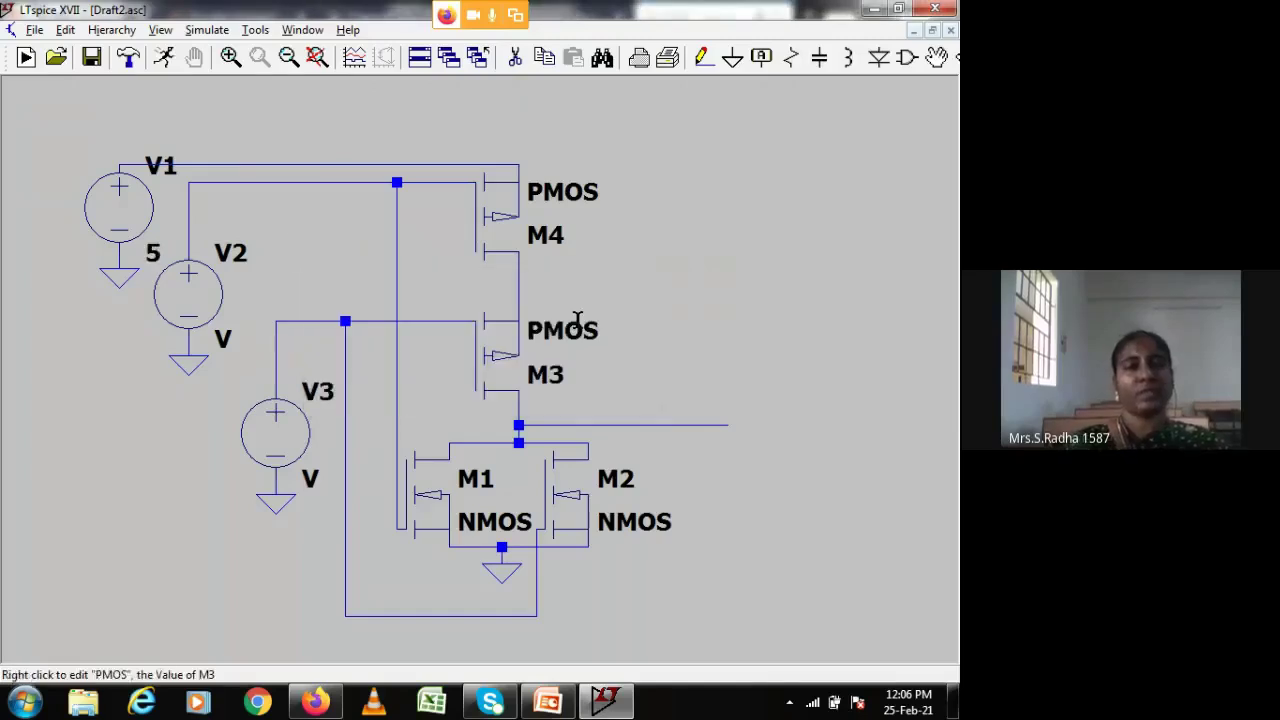
# Step: Make V2 a PULSE source with Vinitial 0, Von 5, Tdelay 0.5n, Trise 1n, Tfall 1n, Ton 8m and Tperiod 16m
pyautogui.rightClick(200, 298)
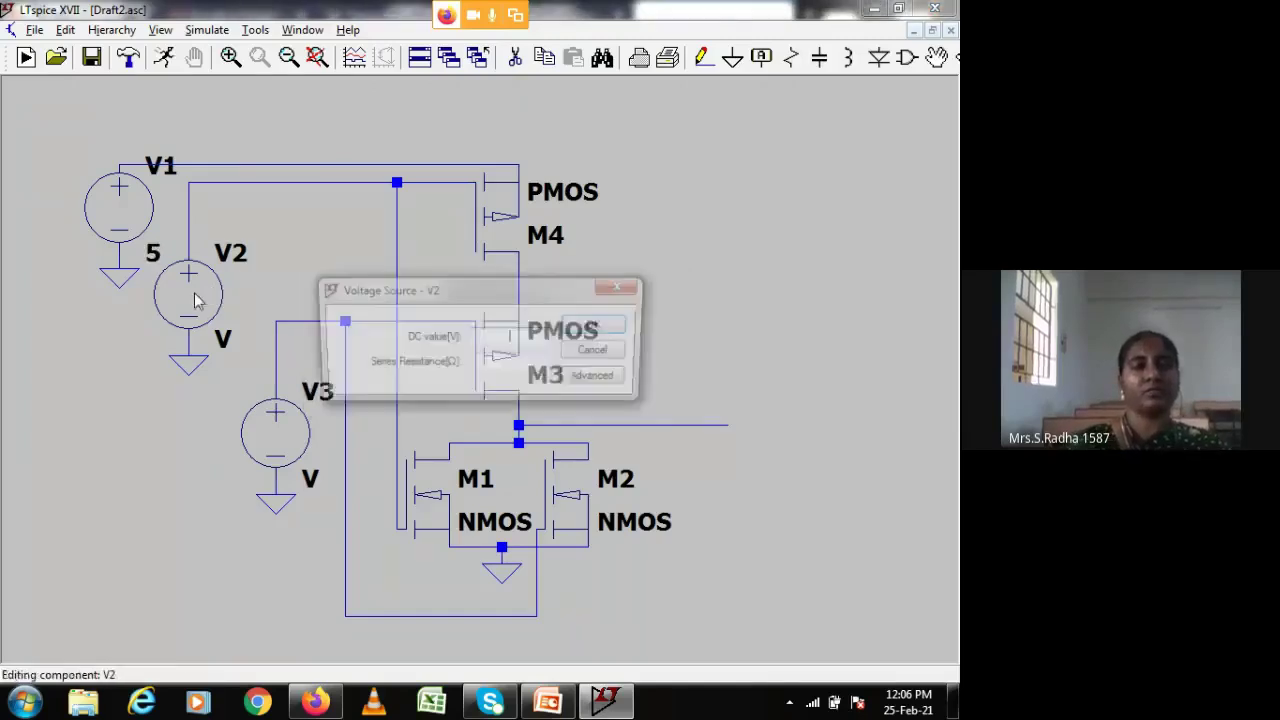
pyautogui.click(599, 379)
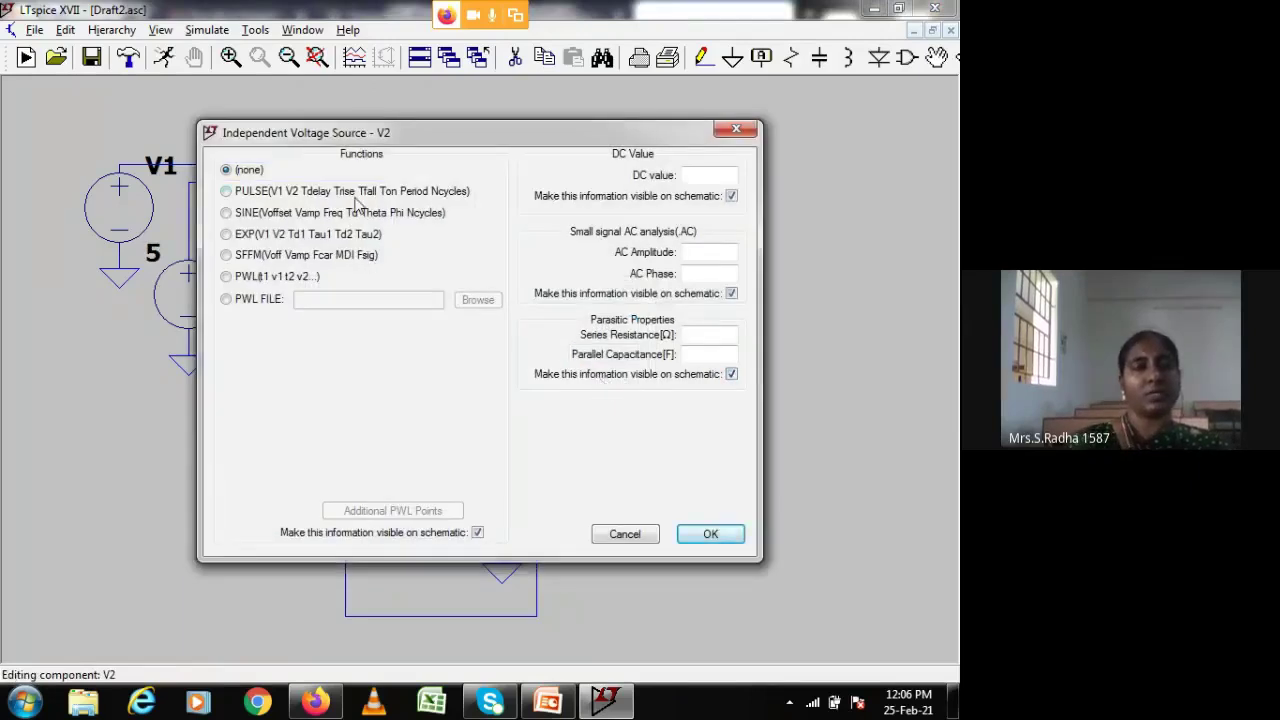
pyautogui.click(352, 192)
pyautogui.click(422, 345)
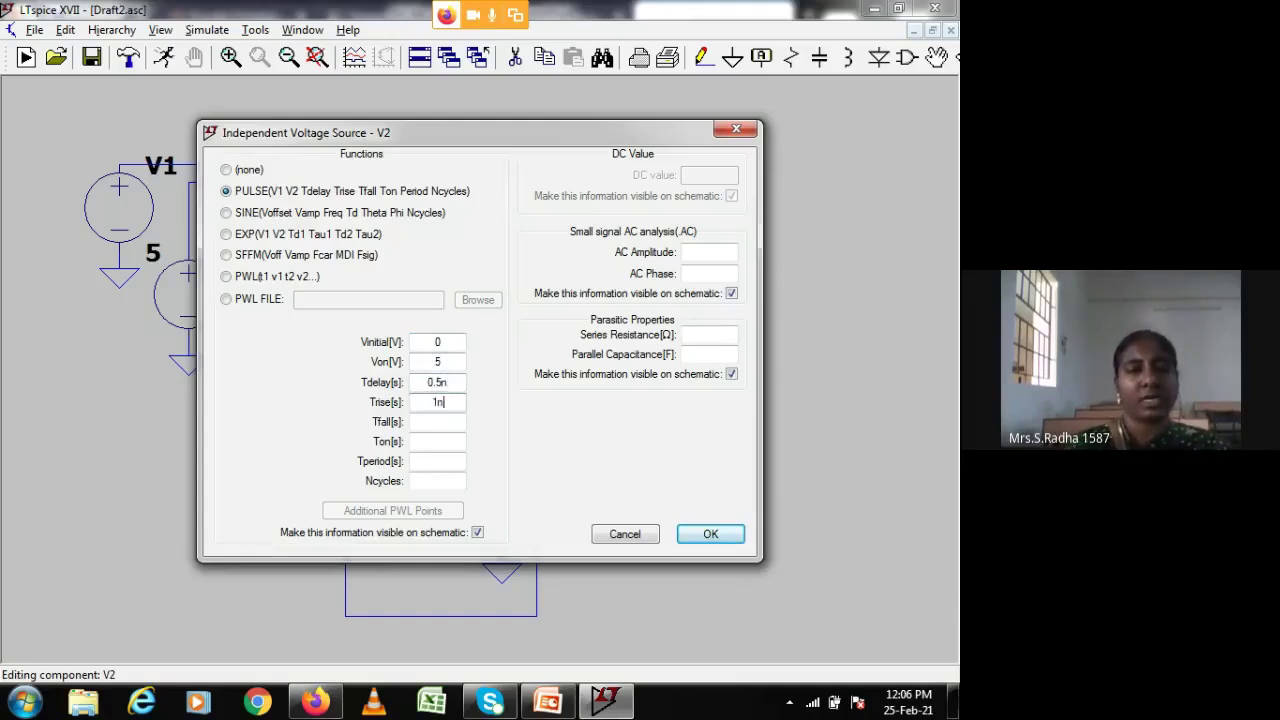
pyautogui.click(435, 421)
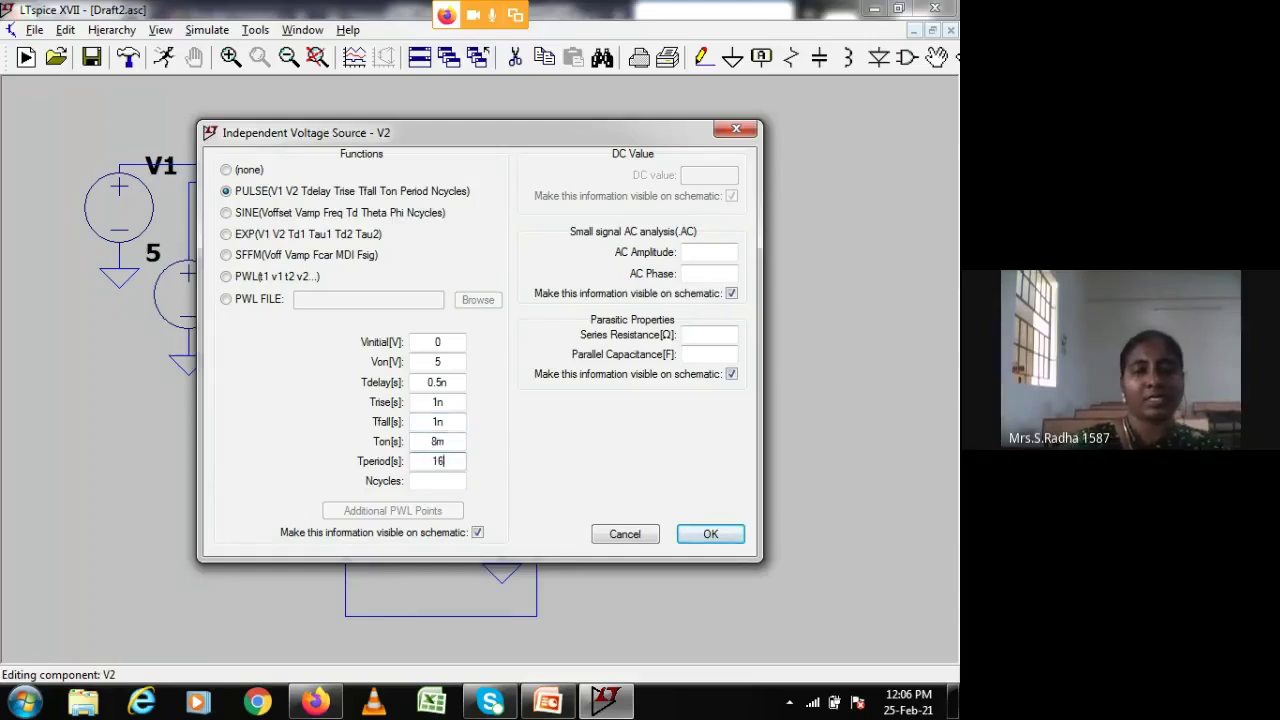
pyautogui.click(710, 534)
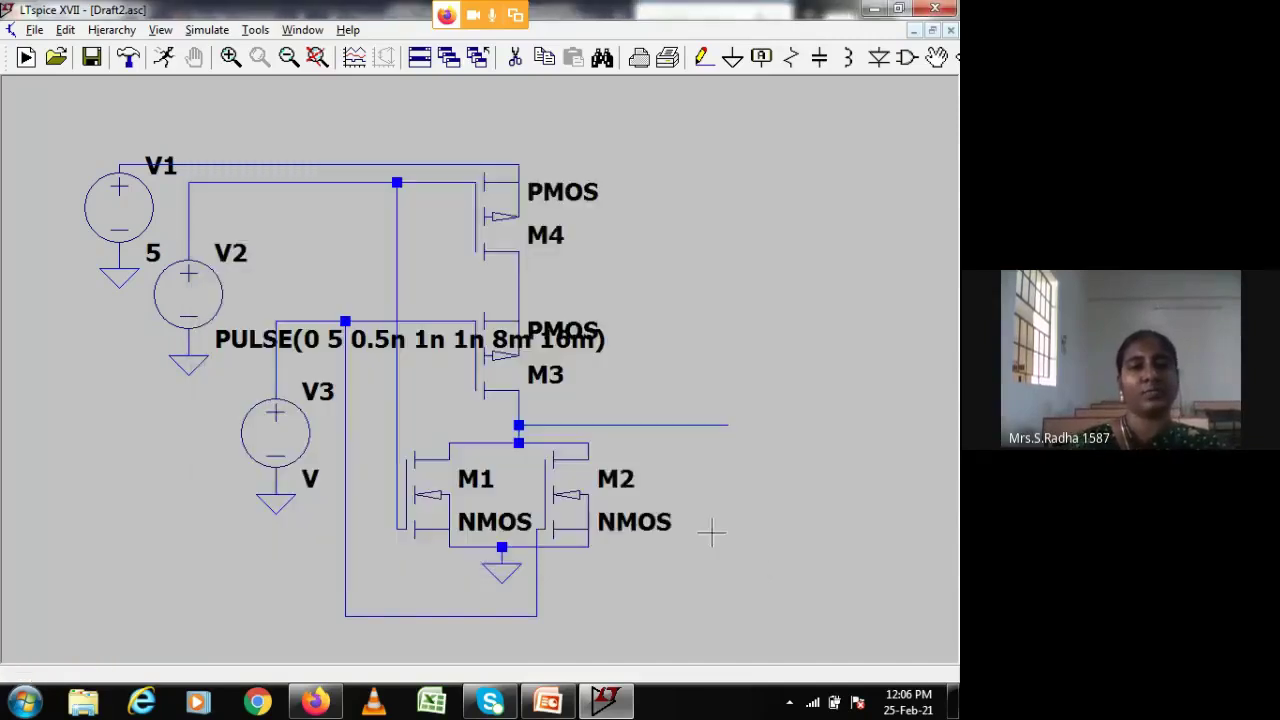
# Step: Make V3 a PULSE source with Vinitial 0, Von 5, Tdelay 0.5n, Trise 1n, Tfall 1n, Ton 4m and Tperiod 8m
pyautogui.rightClick(303, 450)
pyautogui.click(610, 388)
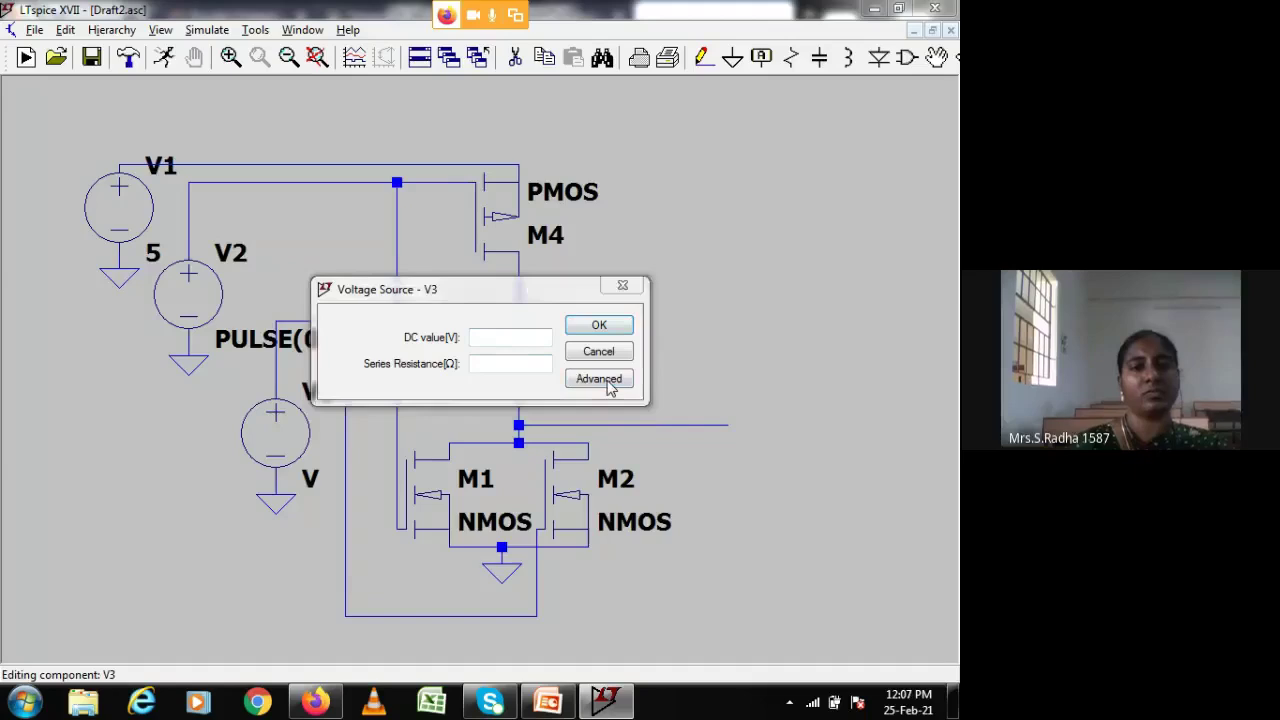
pyautogui.click(332, 193)
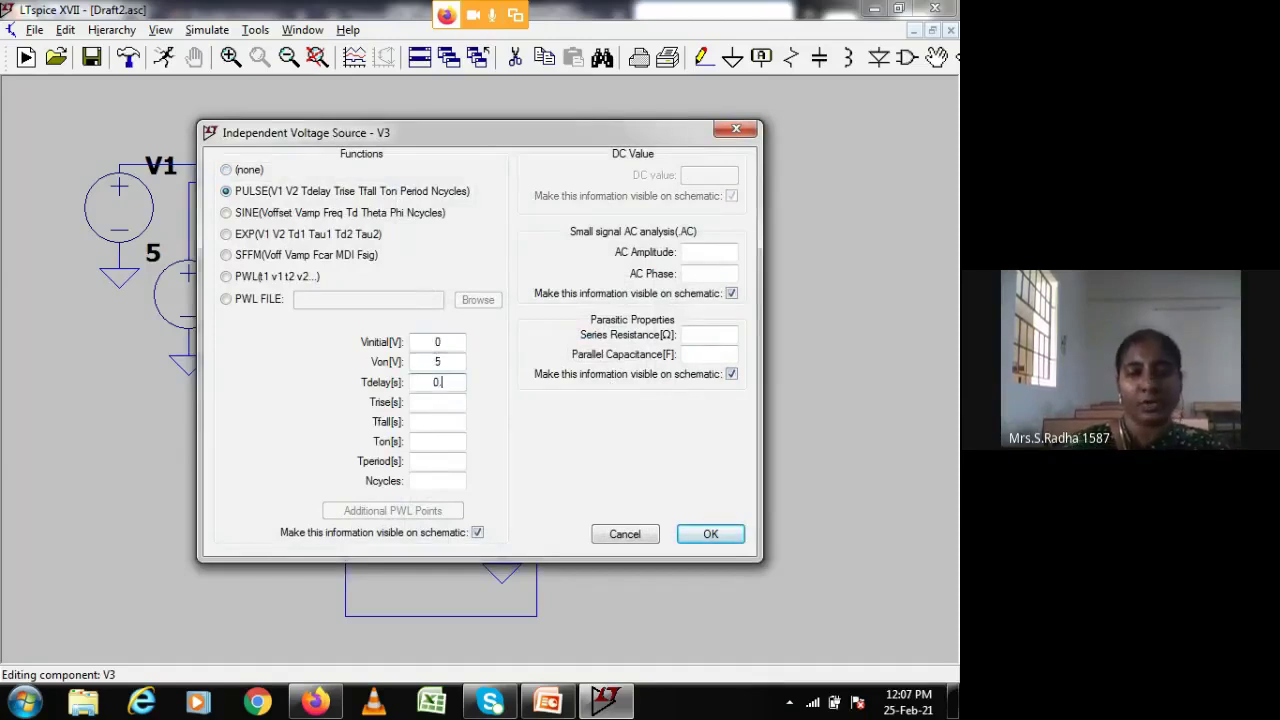
pyautogui.click(434, 404)
pyautogui.write('1n')
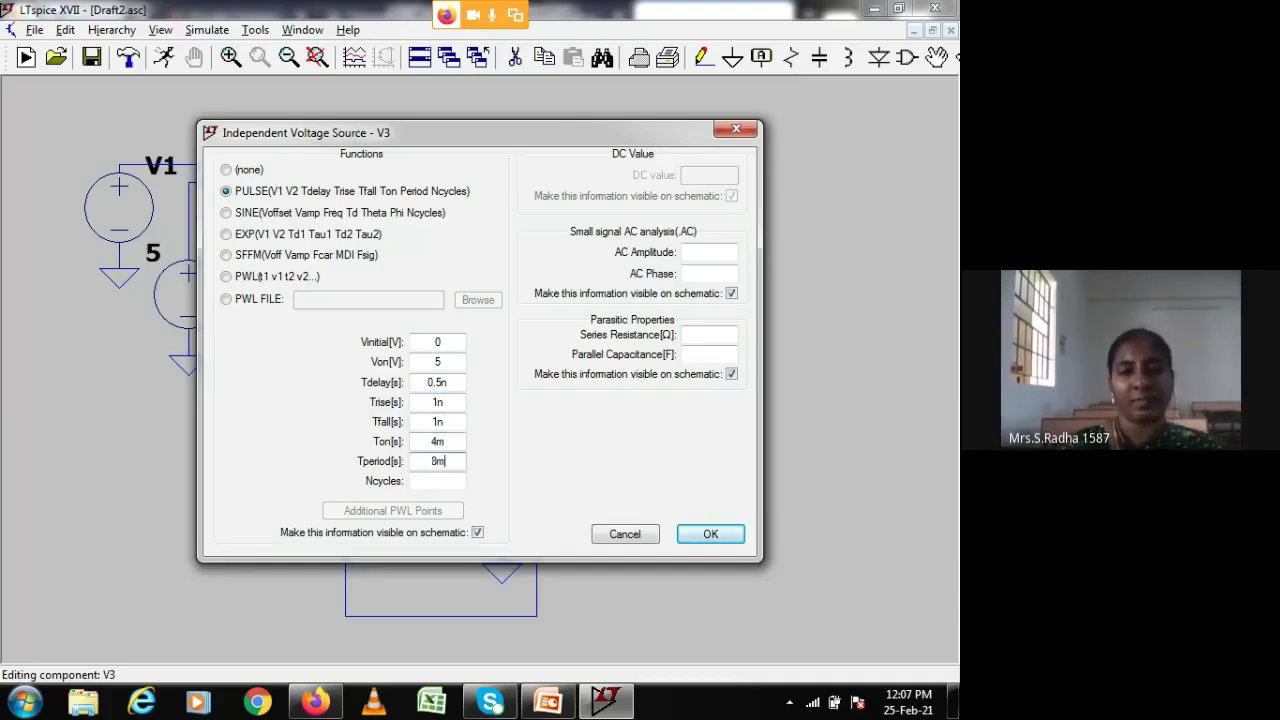
pyautogui.click(687, 533)
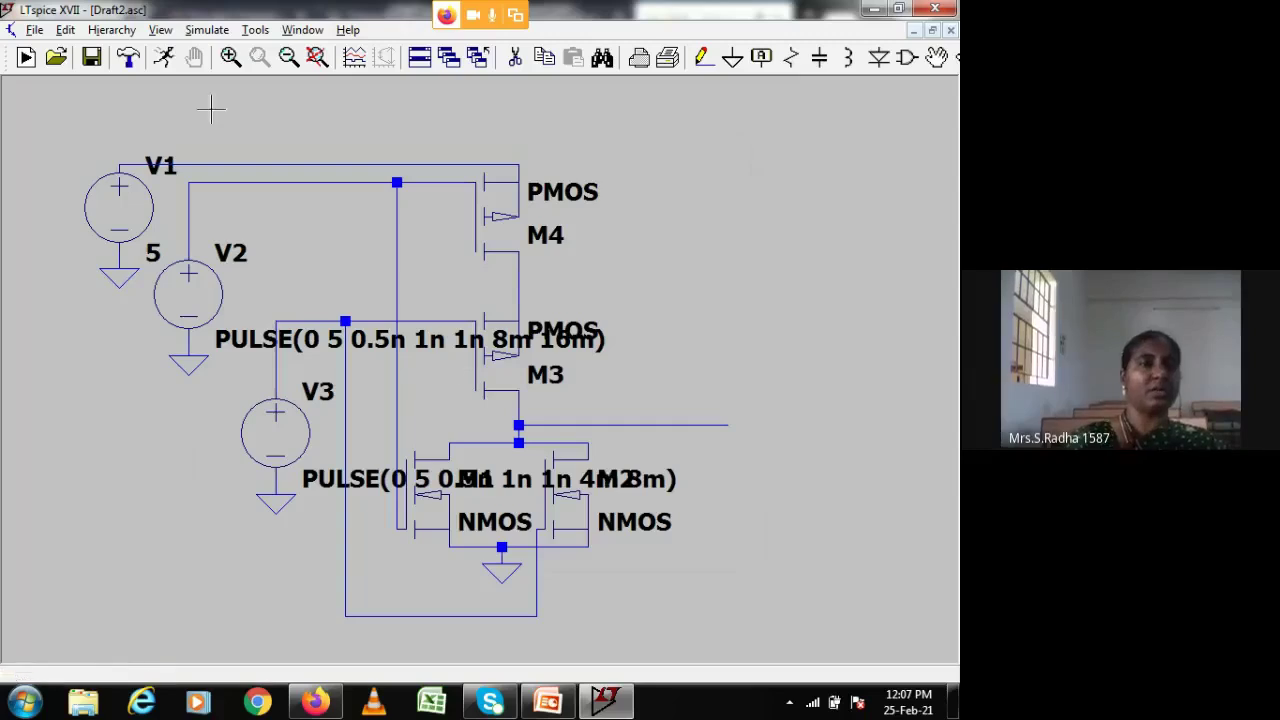
# Step: Set up a transient analysis with a stop time of 16m and place its directive above V1
pyautogui.click(208, 31)
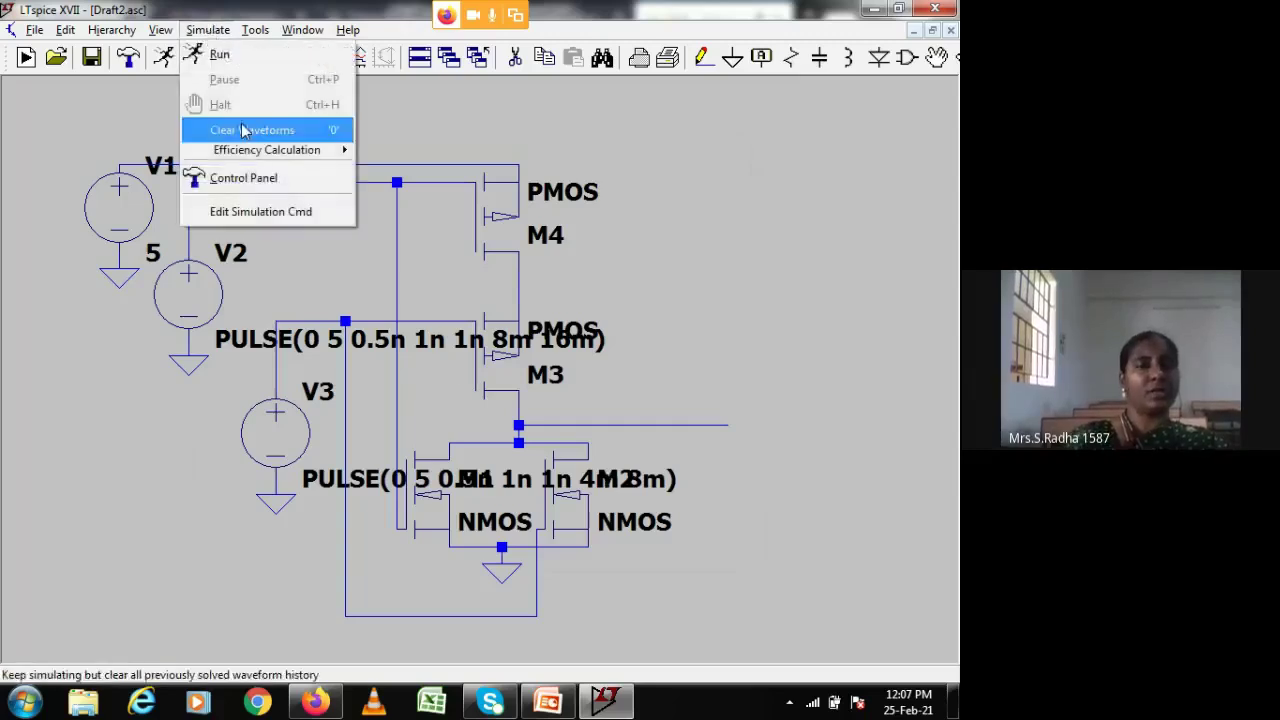
pyautogui.click(258, 212)
pyautogui.write('16m')
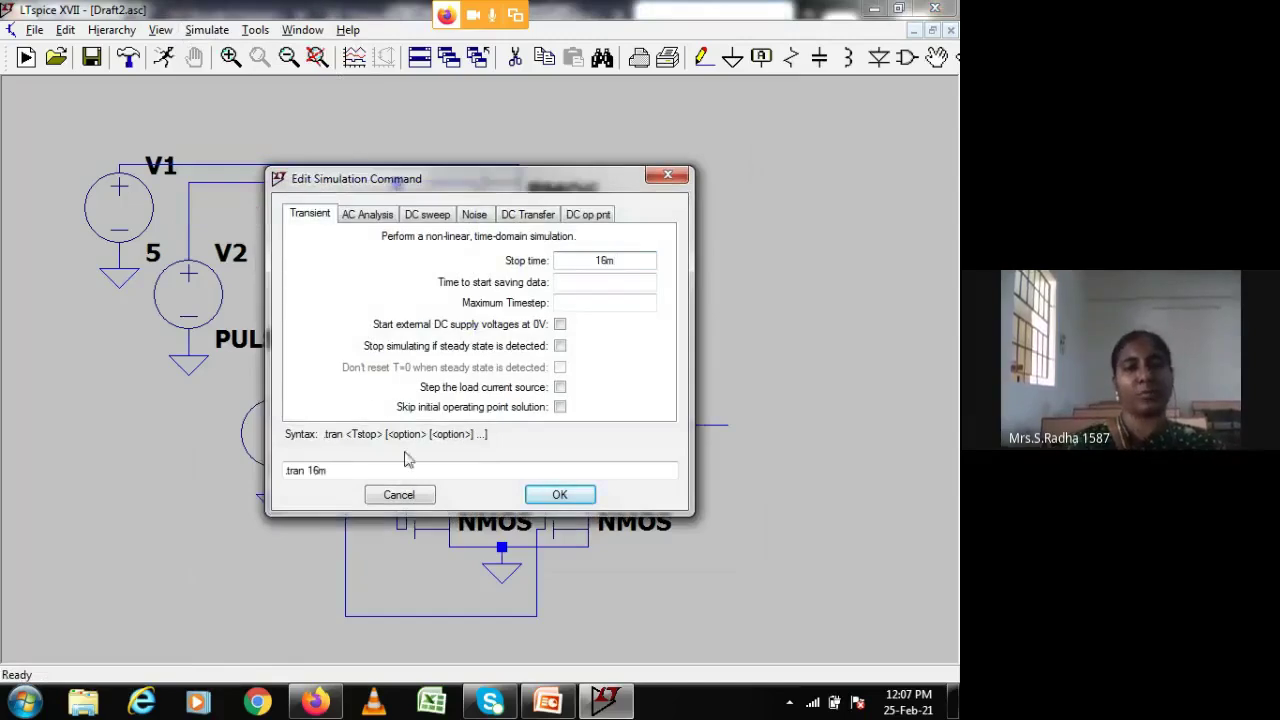
pyautogui.click(543, 497)
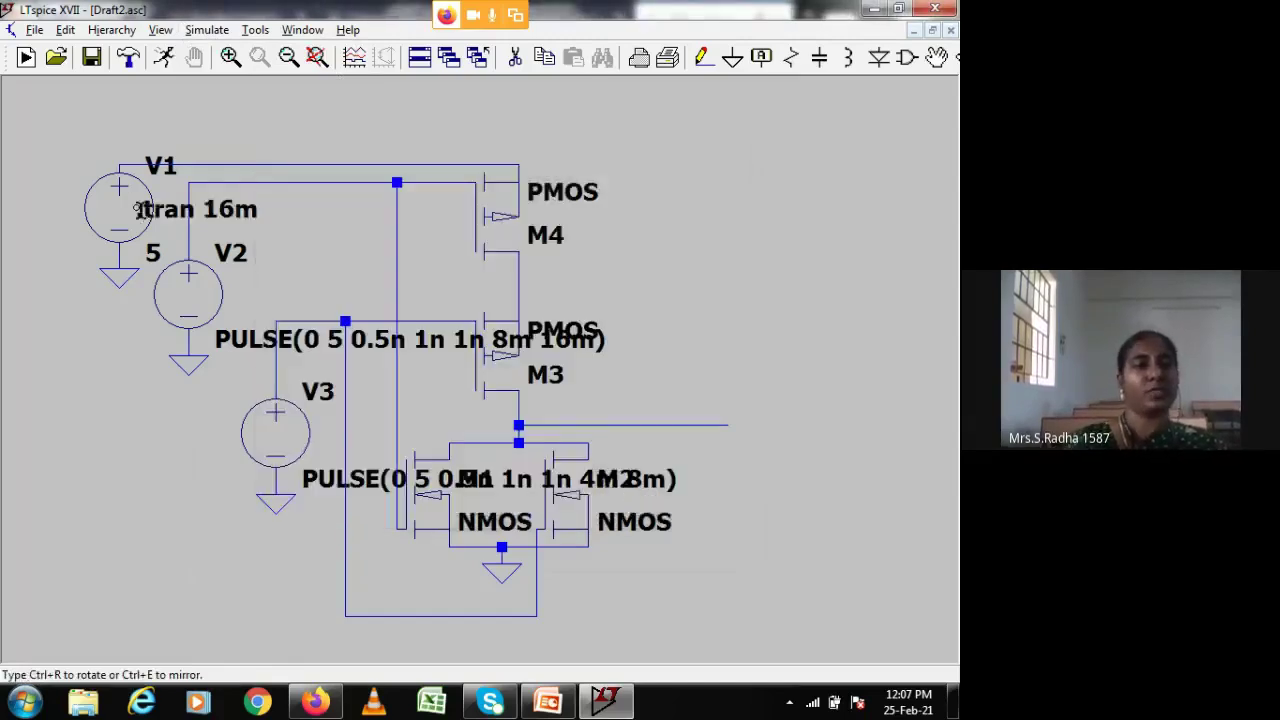
pyautogui.click(33, 133)
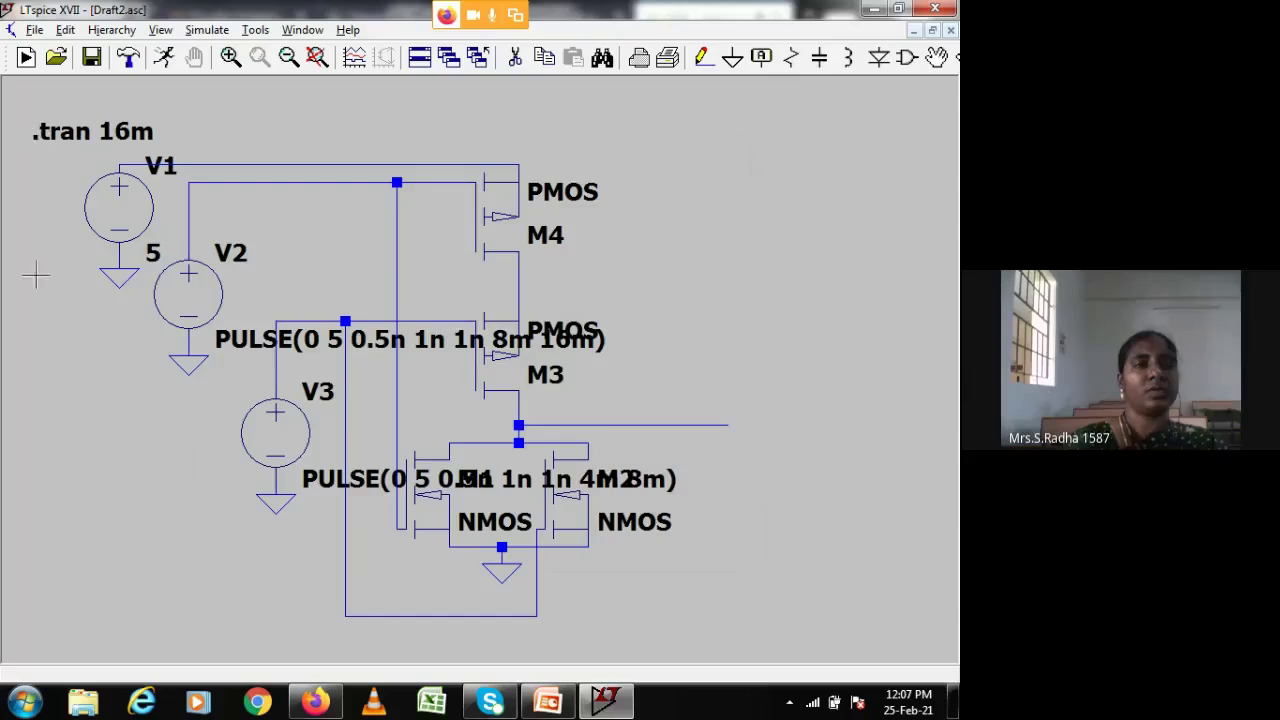
# Step: Run the simulation and tile the schematic and waveform windows vertically
pyautogui.click(163, 60)
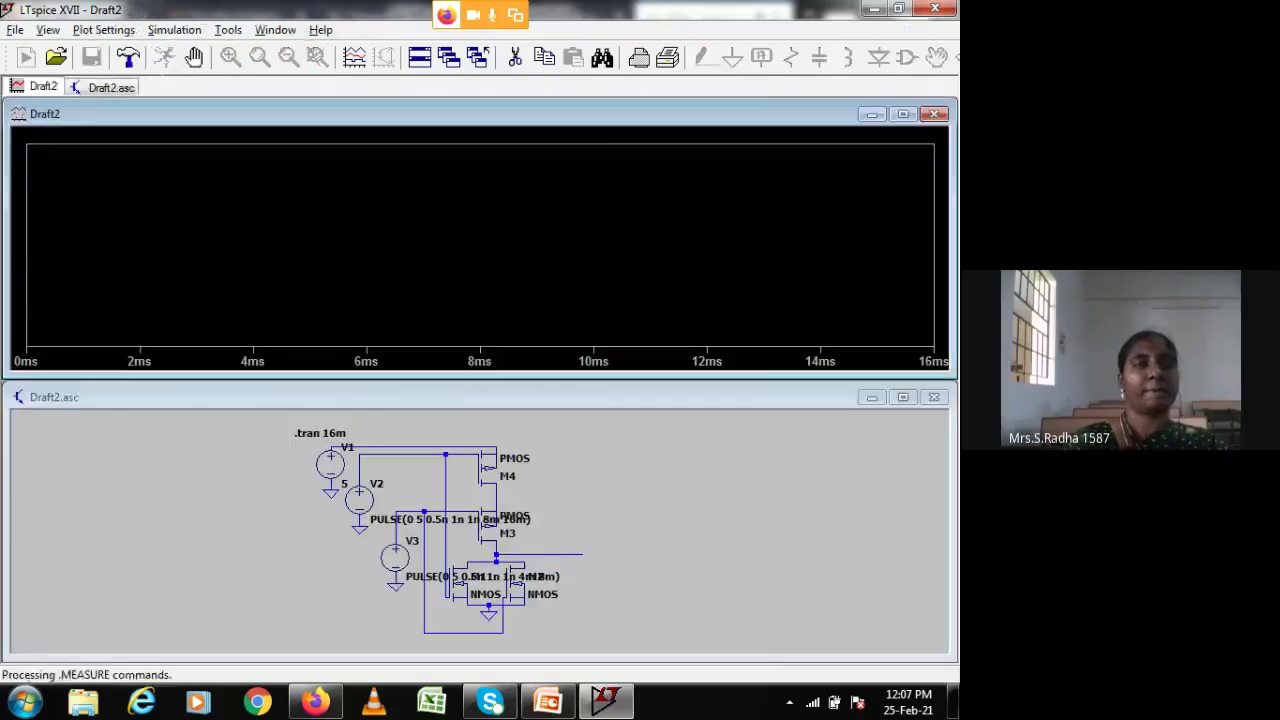
pyautogui.click(282, 30)
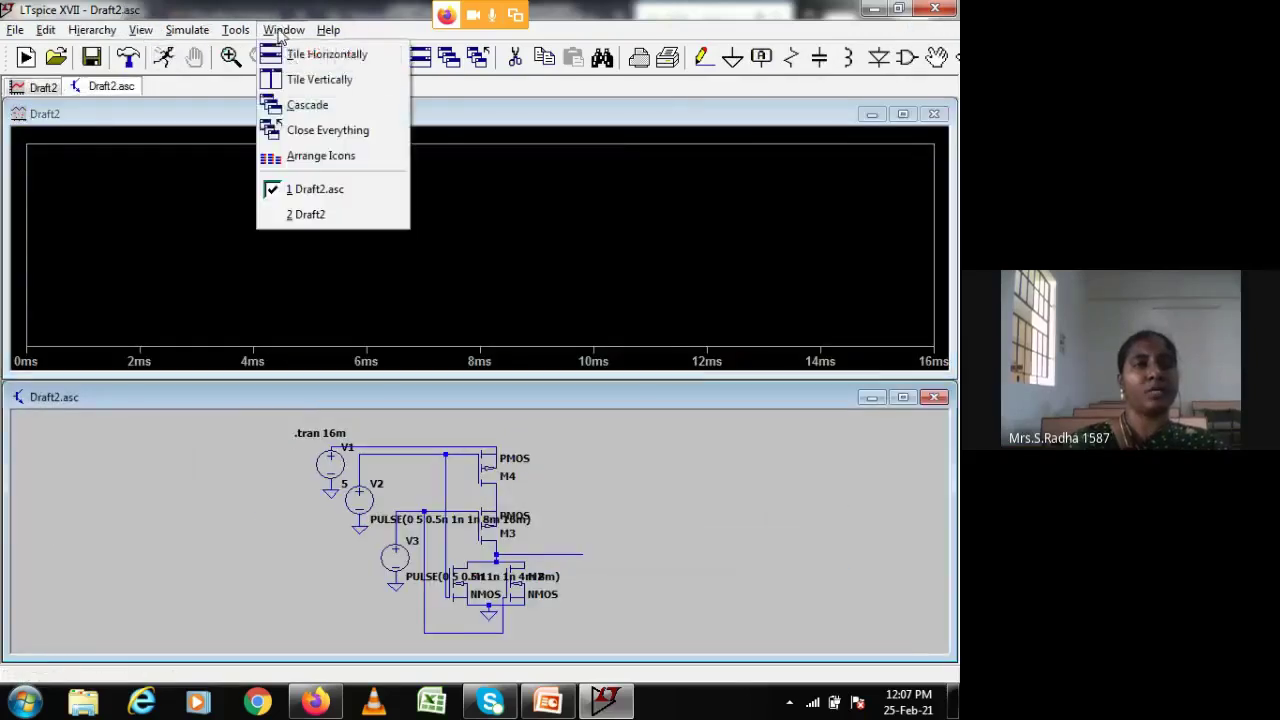
pyautogui.click(303, 78)
# Step: Add two more plot panes to the waveform window
pyautogui.rightClick(600, 269)
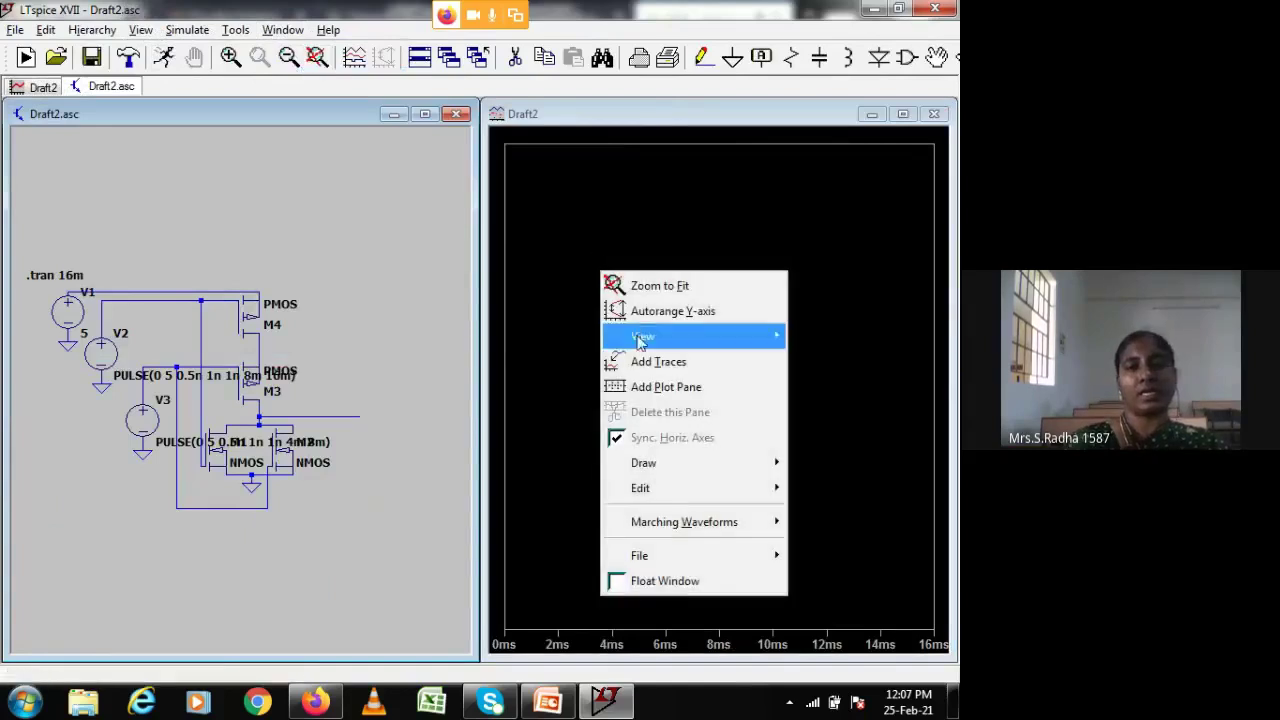
pyautogui.click(648, 394)
pyautogui.rightClick(648, 394)
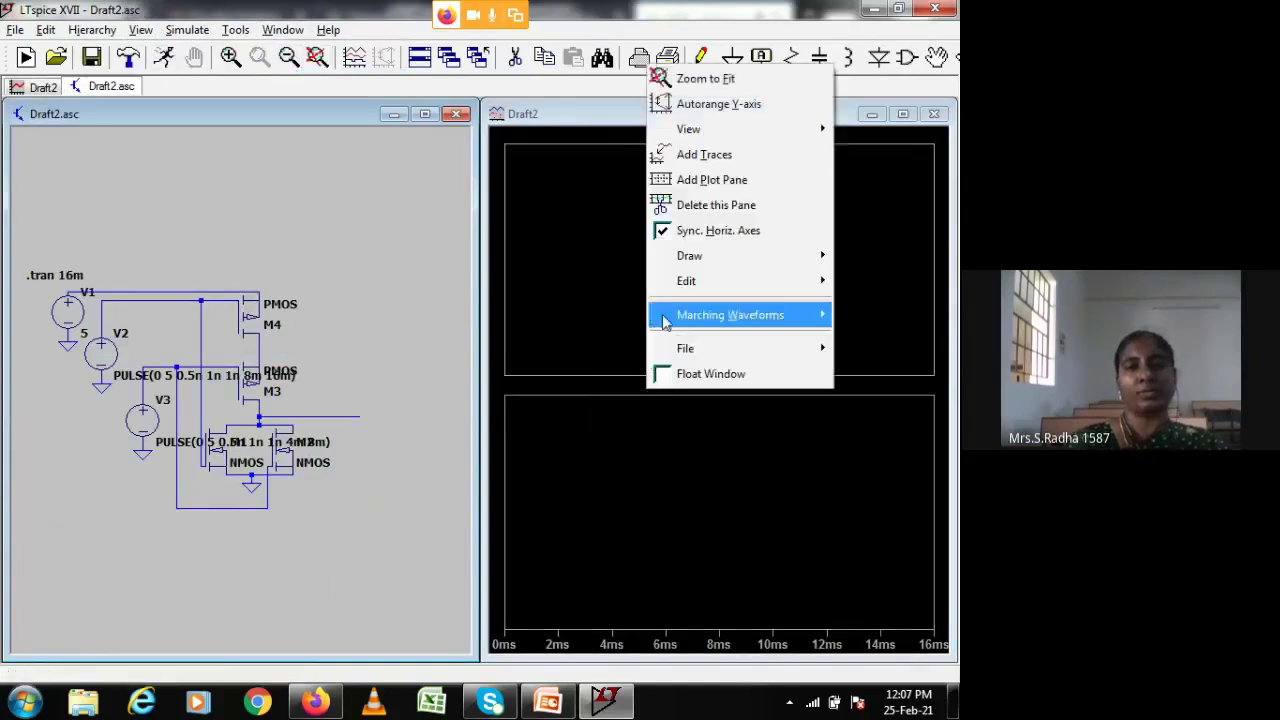
pyautogui.click(724, 180)
# Step: Rerun the simulation and plot the V2 input voltage in the first plot pane
pyautogui.click(666, 199)
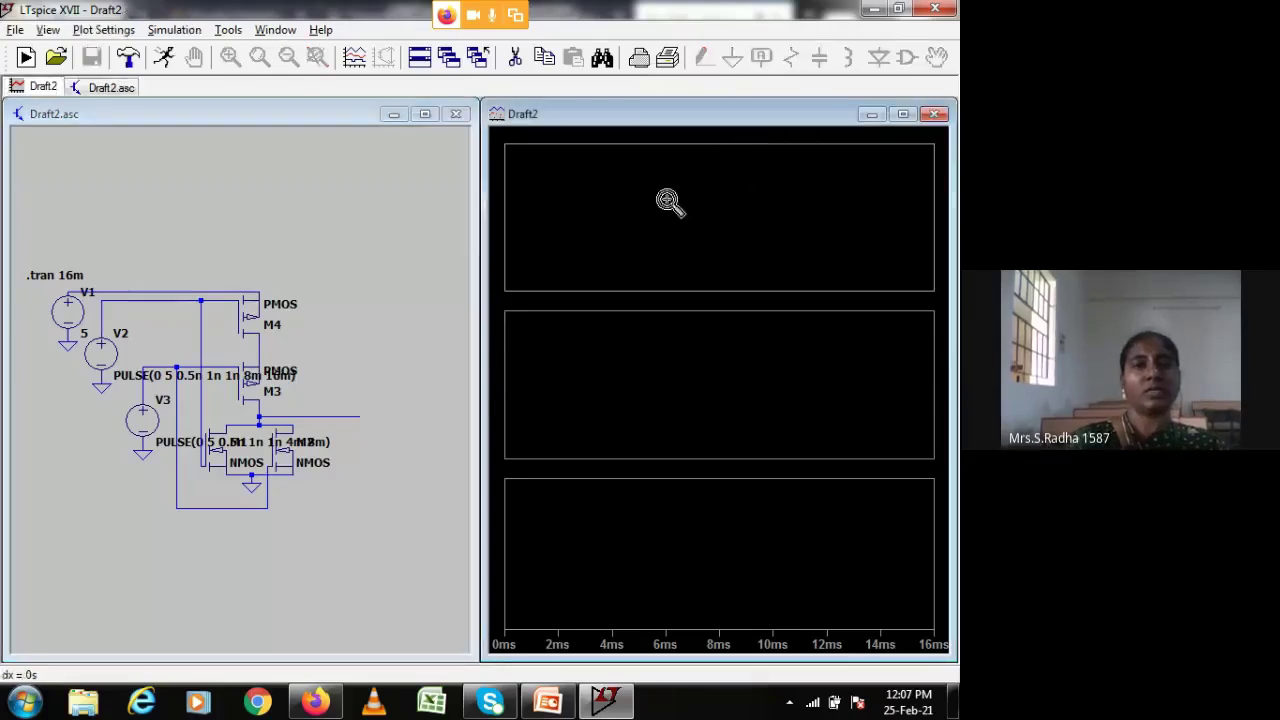
pyautogui.click(163, 57)
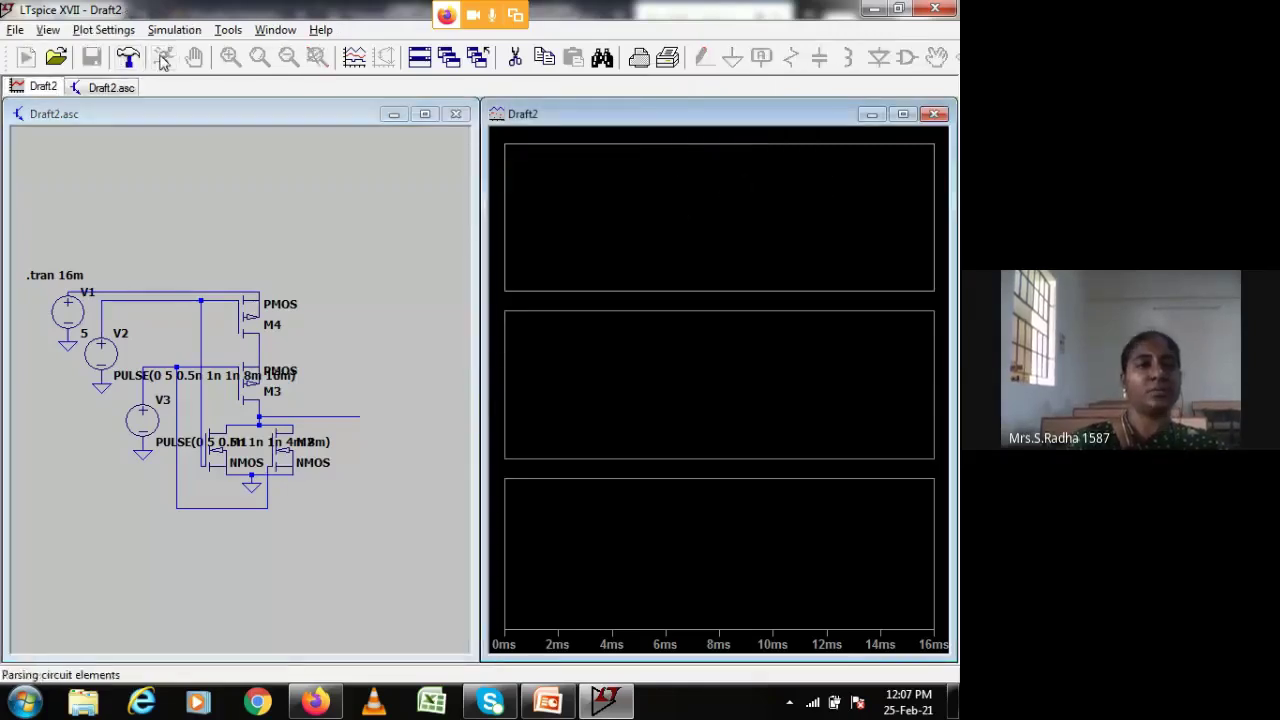
pyautogui.click(157, 293)
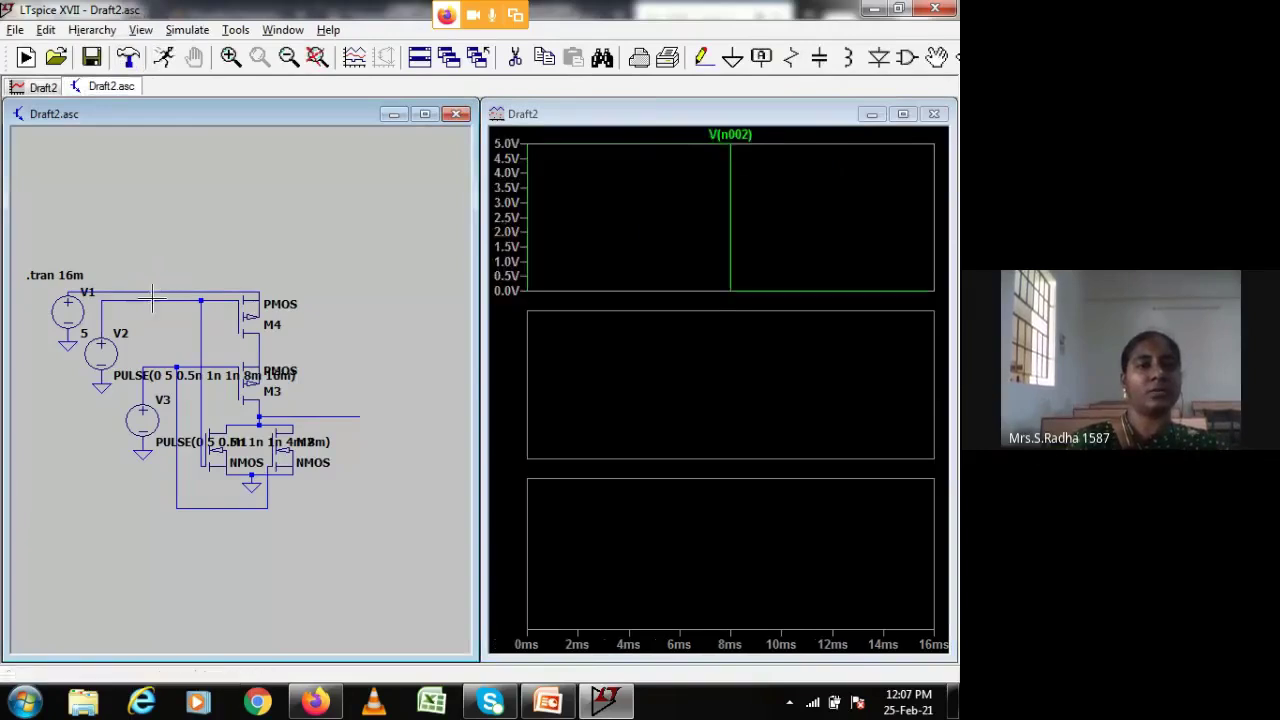
# Step: Rerun the simulation and plot the V3 input voltage in the second plot pane
pyautogui.click(568, 379)
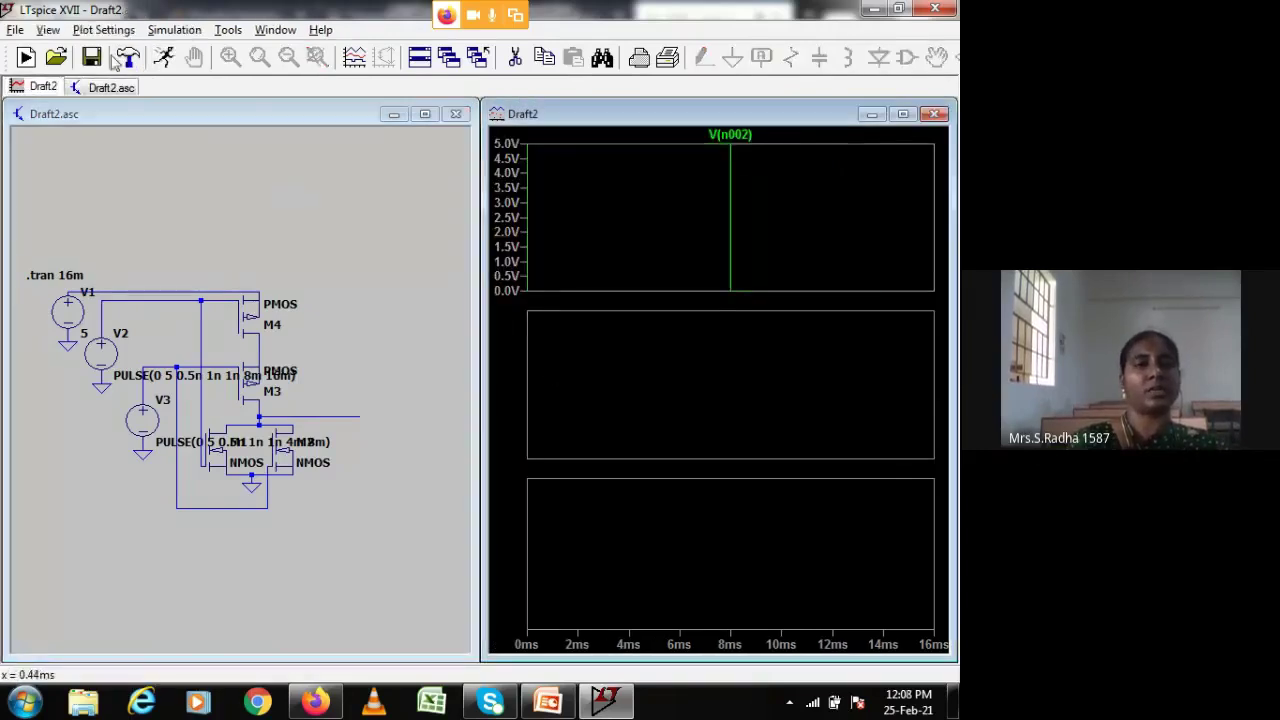
pyautogui.click(163, 57)
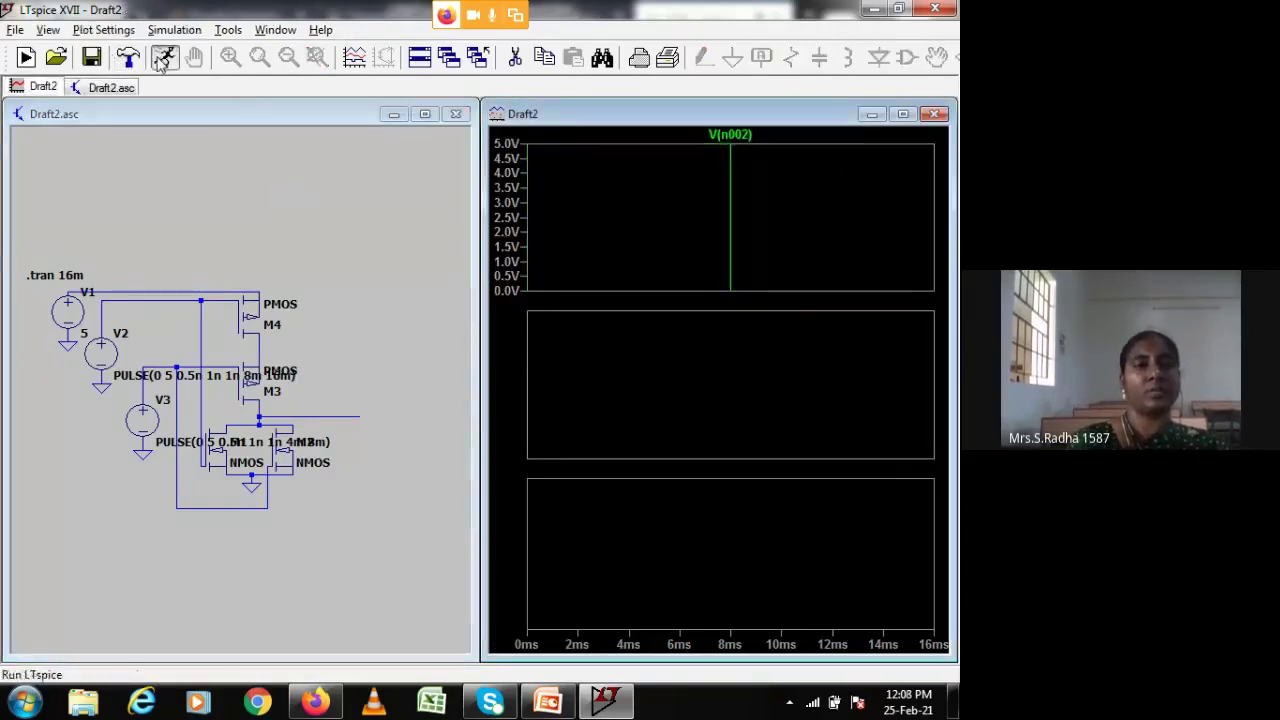
pyautogui.click(194, 360)
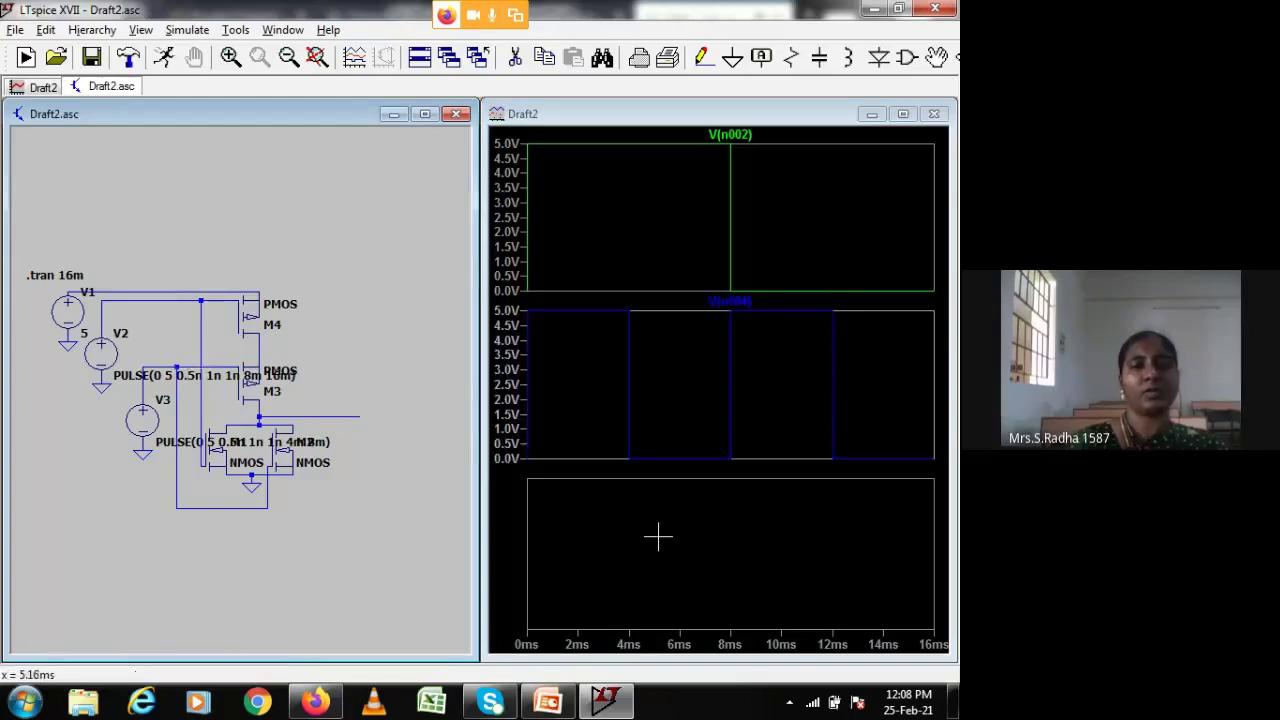
# Step: Rerun the simulation and plot the gate's output node voltage in the third plot pane
pyautogui.click(658, 533)
pyautogui.click(163, 57)
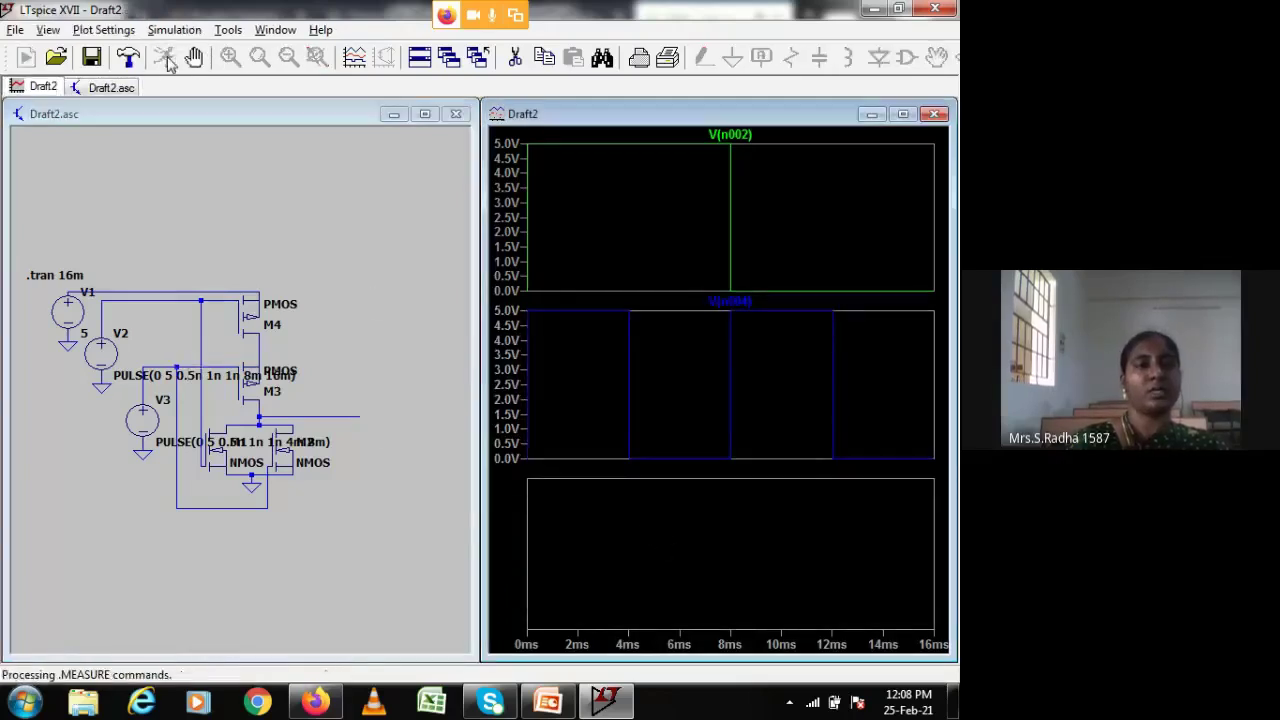
pyautogui.click(361, 403)
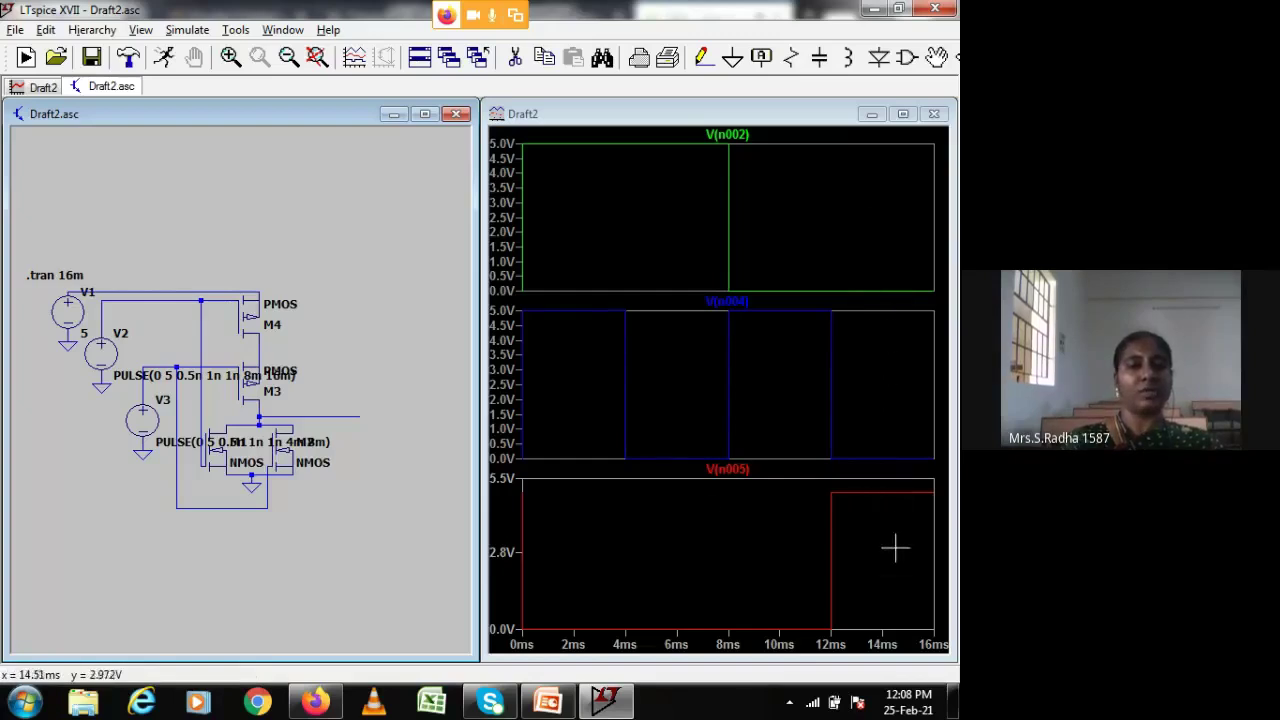
# Step: Switch to the PowerPoint presentation to examine the General Structure slide
pyautogui.click(552, 698)
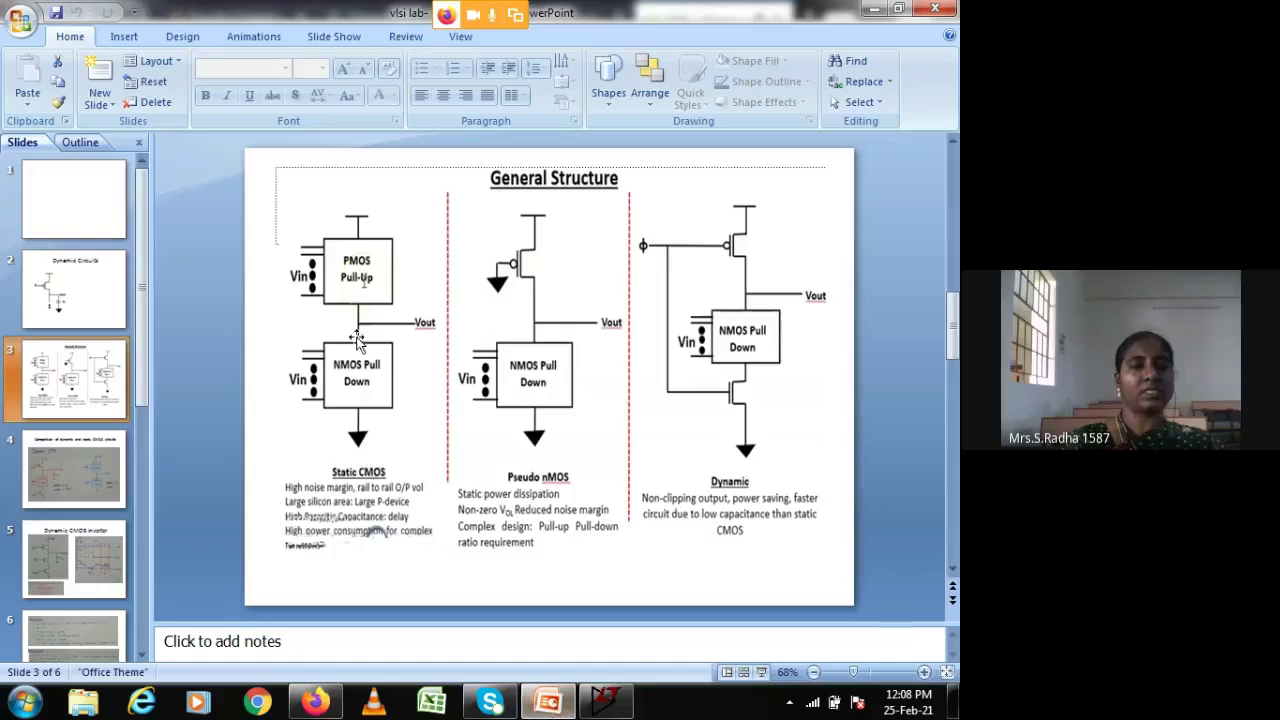
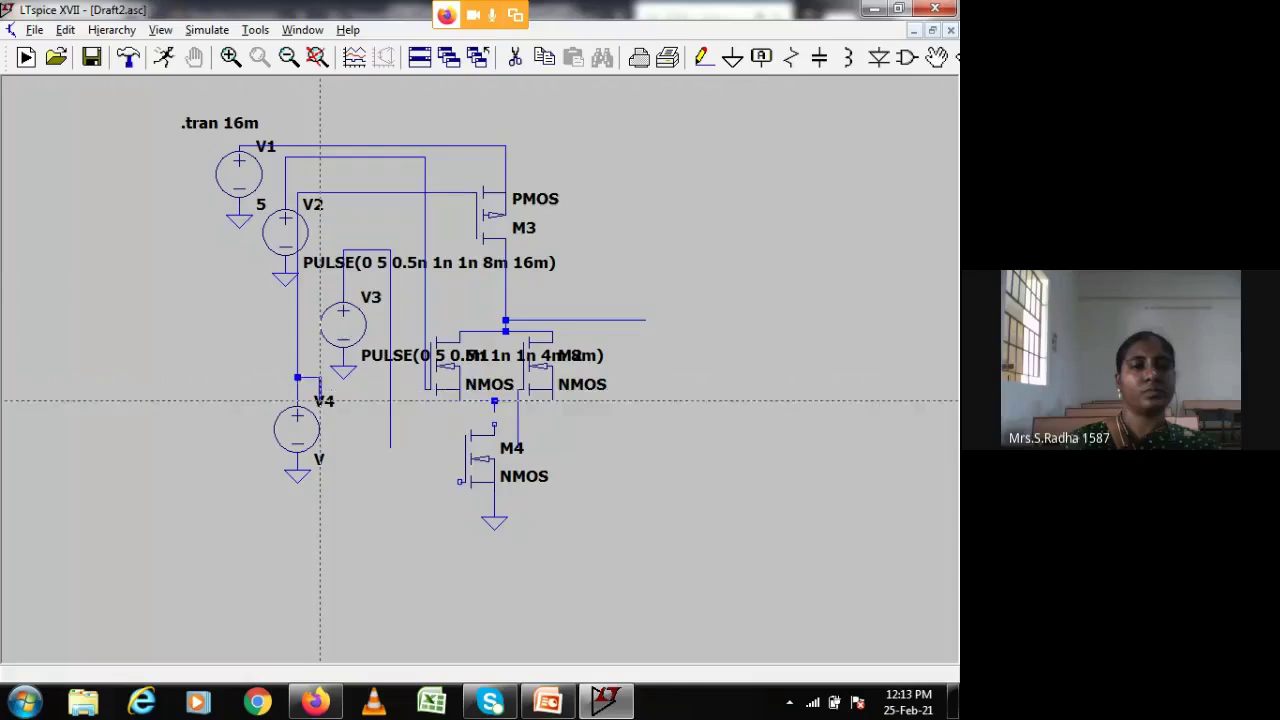
# Step: Route the wire branching from V4's positive terminal down and across to the gate of M4
pyautogui.click(320, 482)
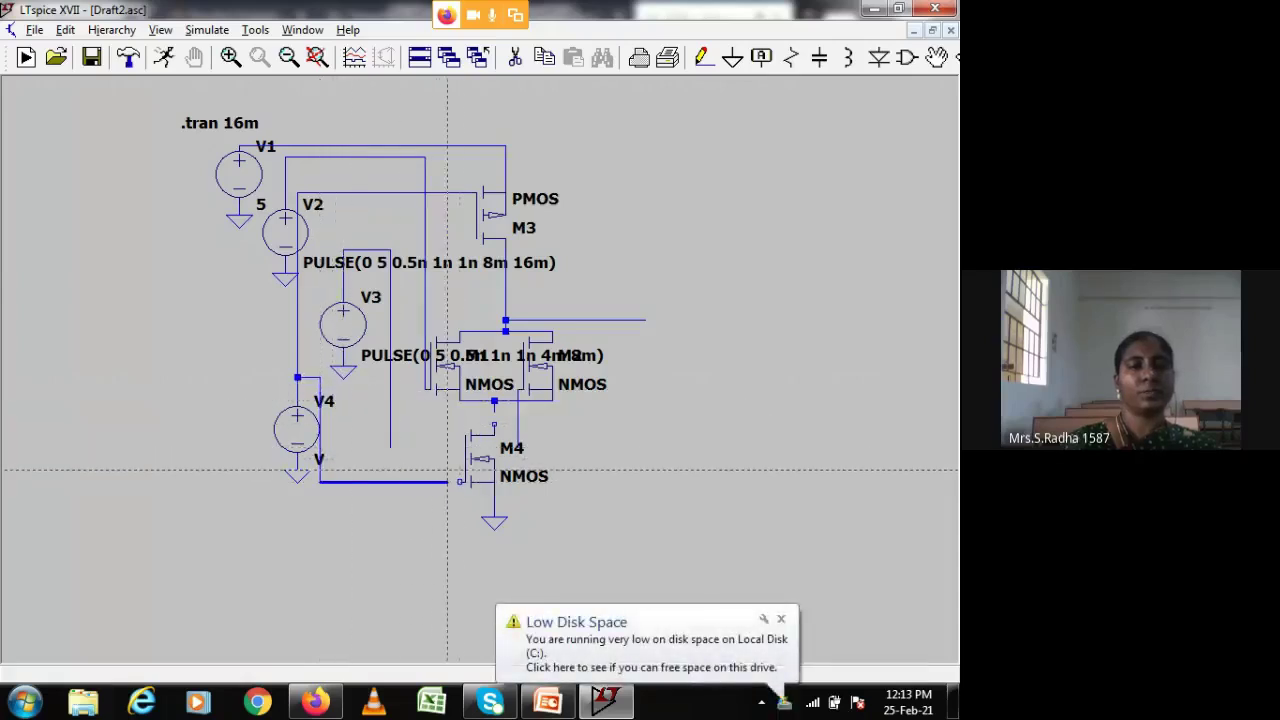
pyautogui.click(464, 482)
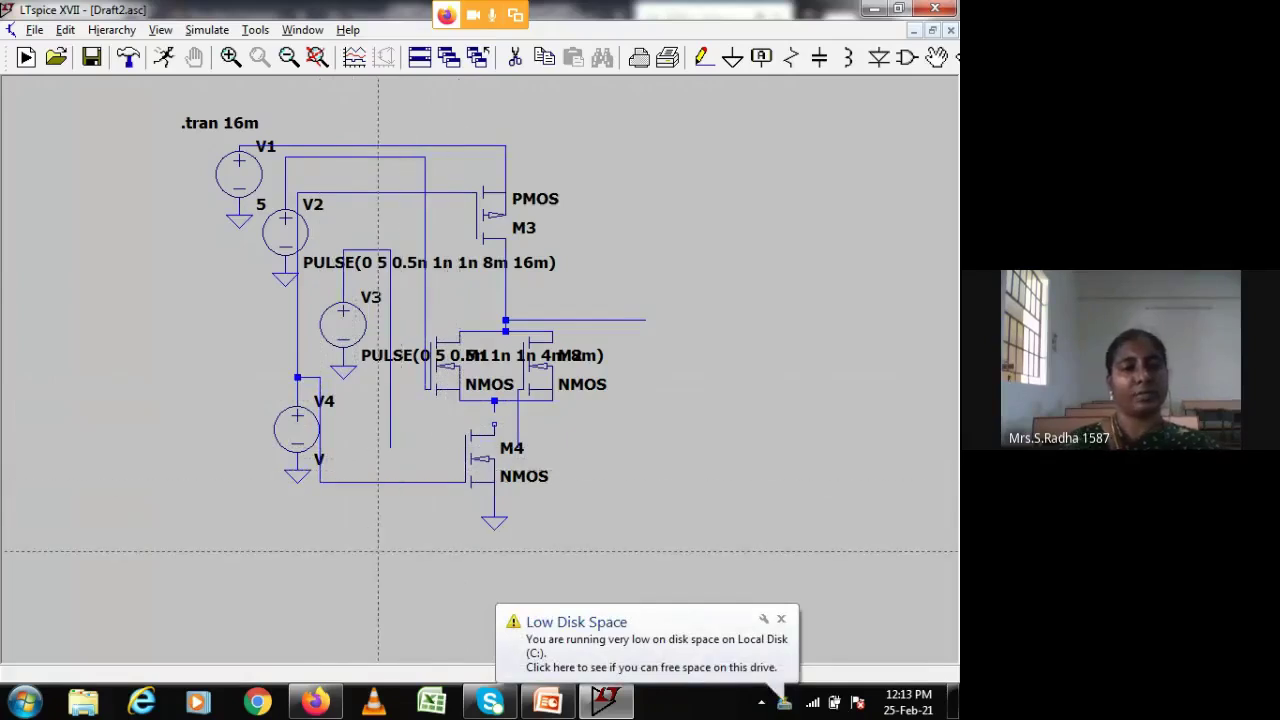
pyautogui.press('Escape')
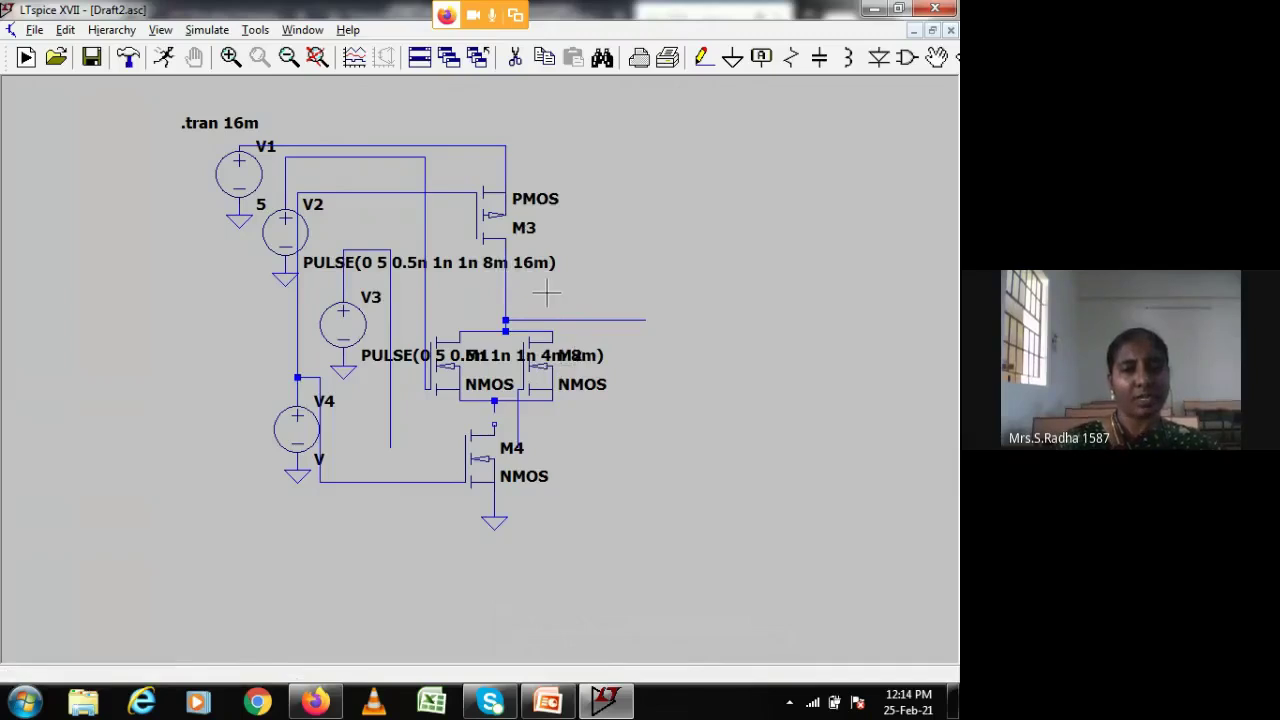
pyautogui.click(703, 57)
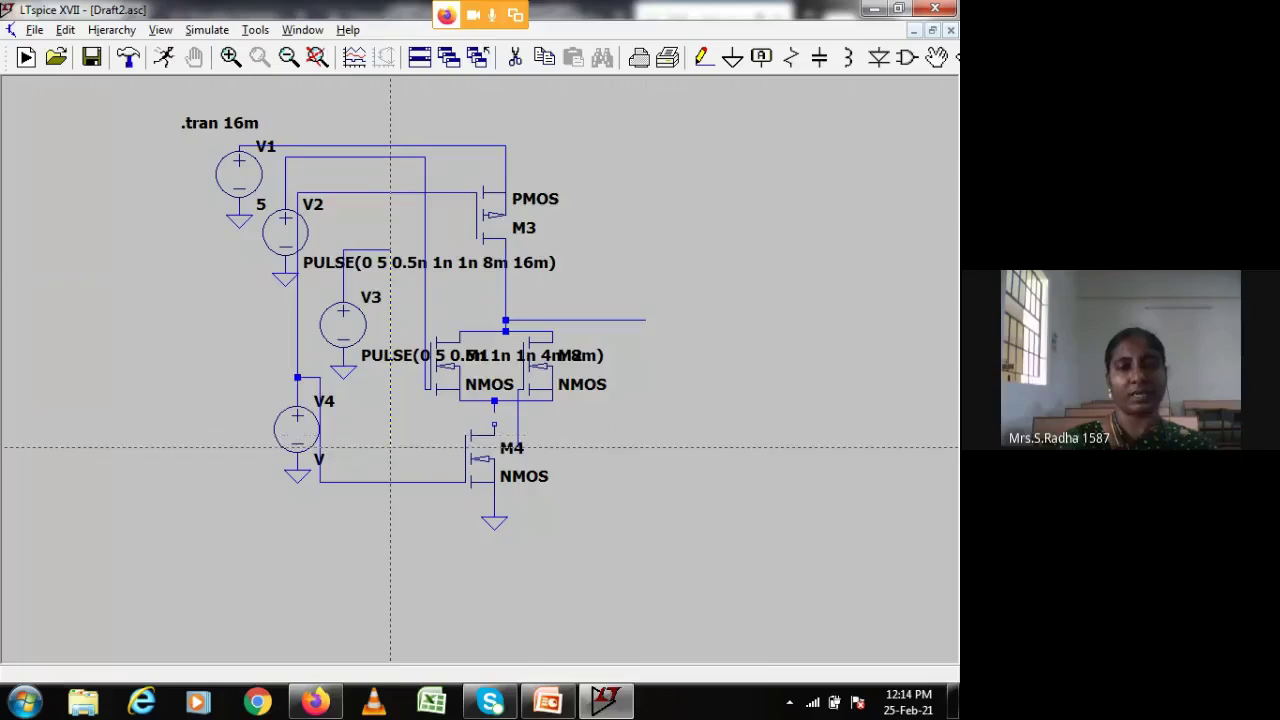
pyautogui.click(390, 447)
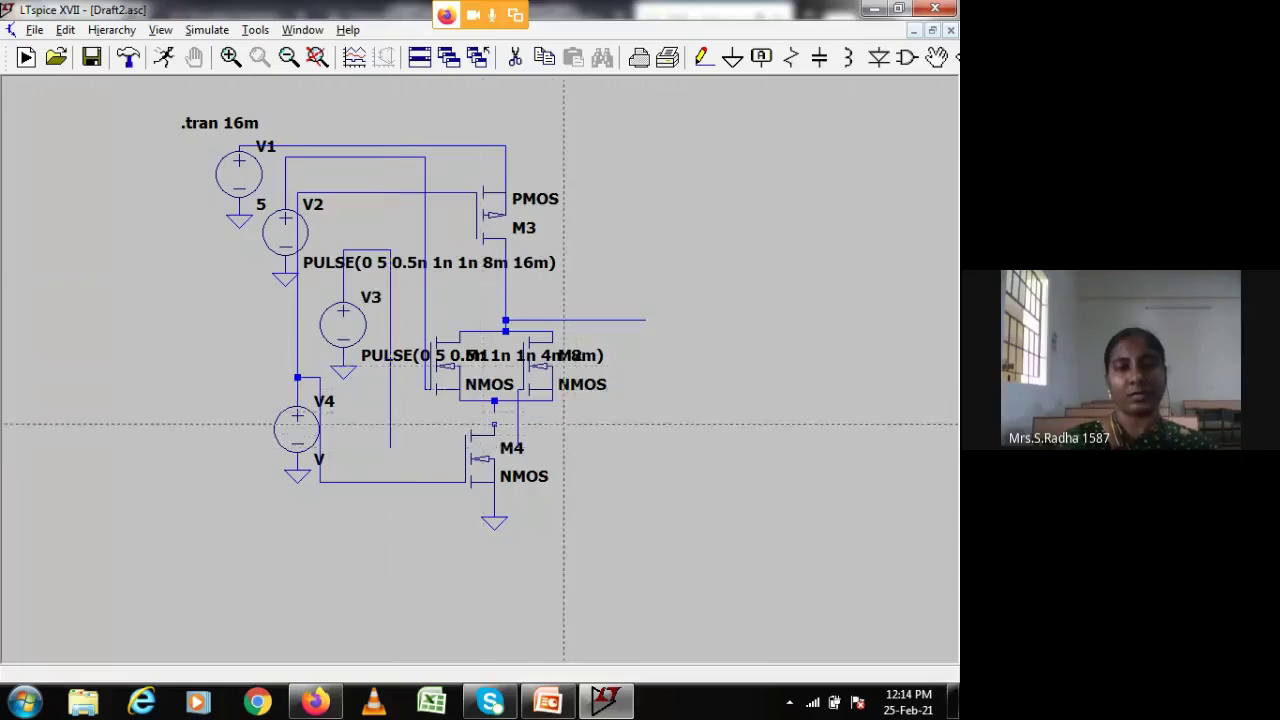
pyautogui.scroll(5, 552, 435)
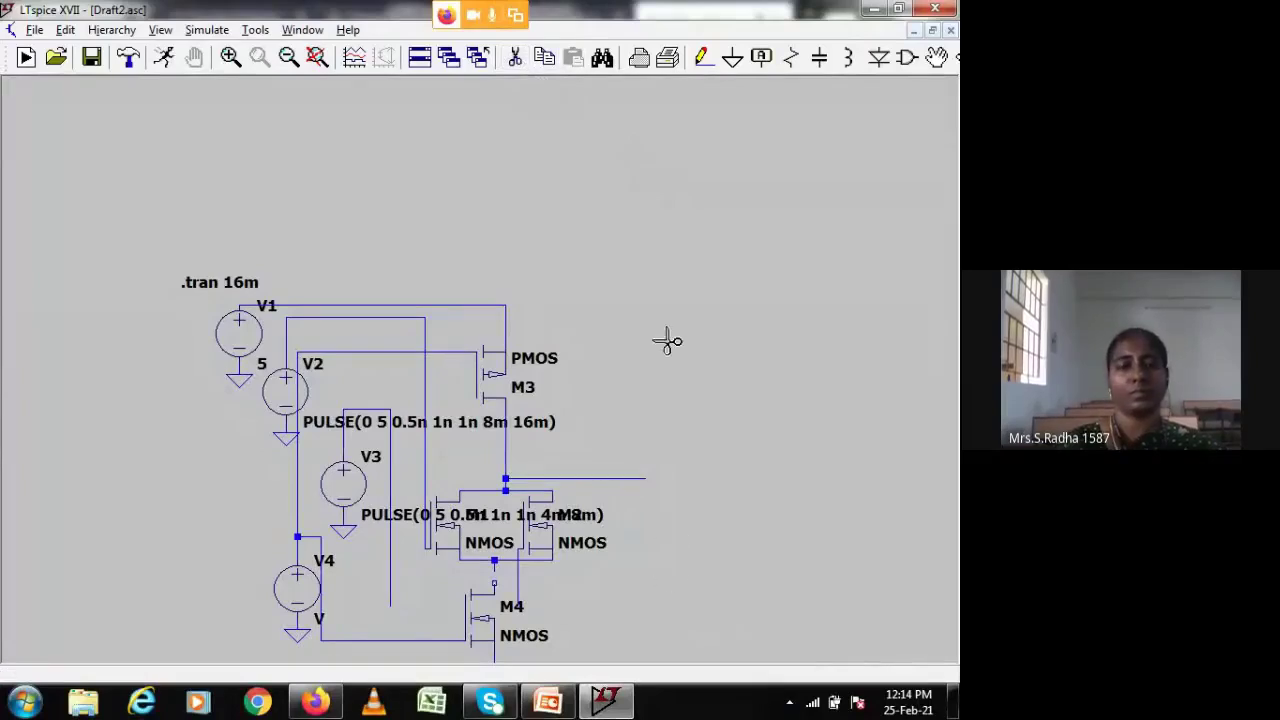
pyautogui.click(732, 57)
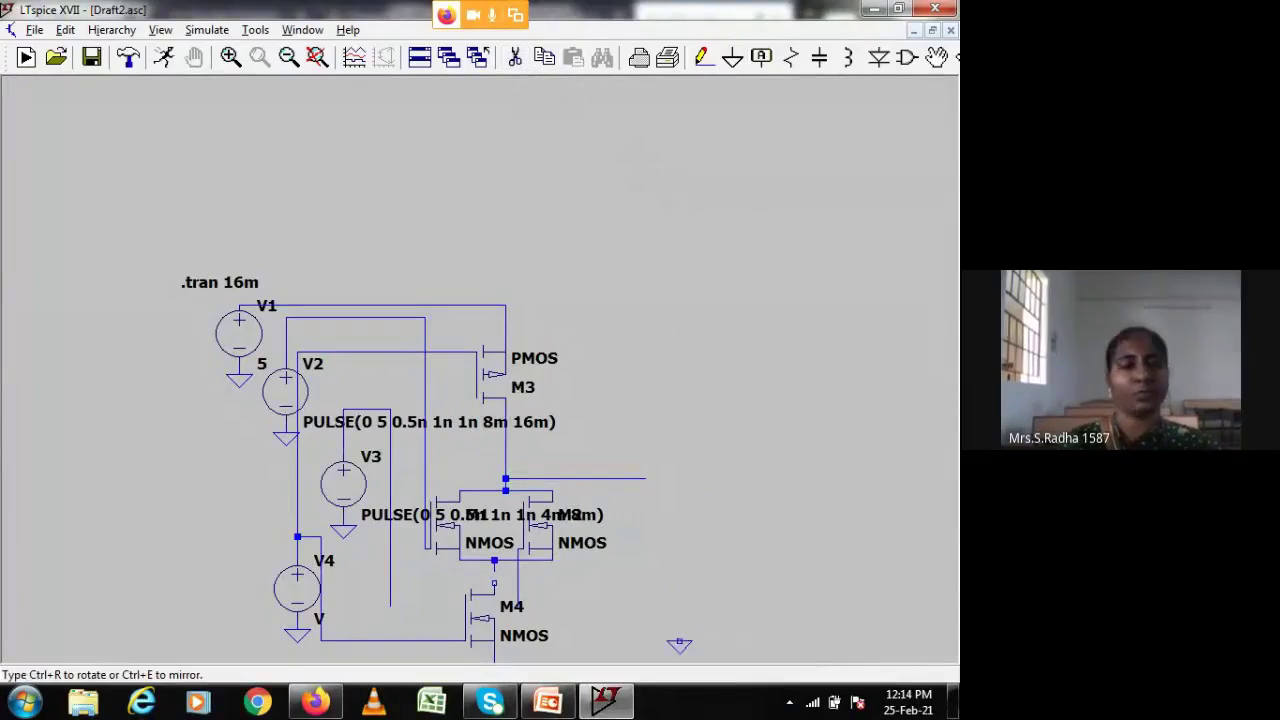
pyautogui.rightClick(701, 498)
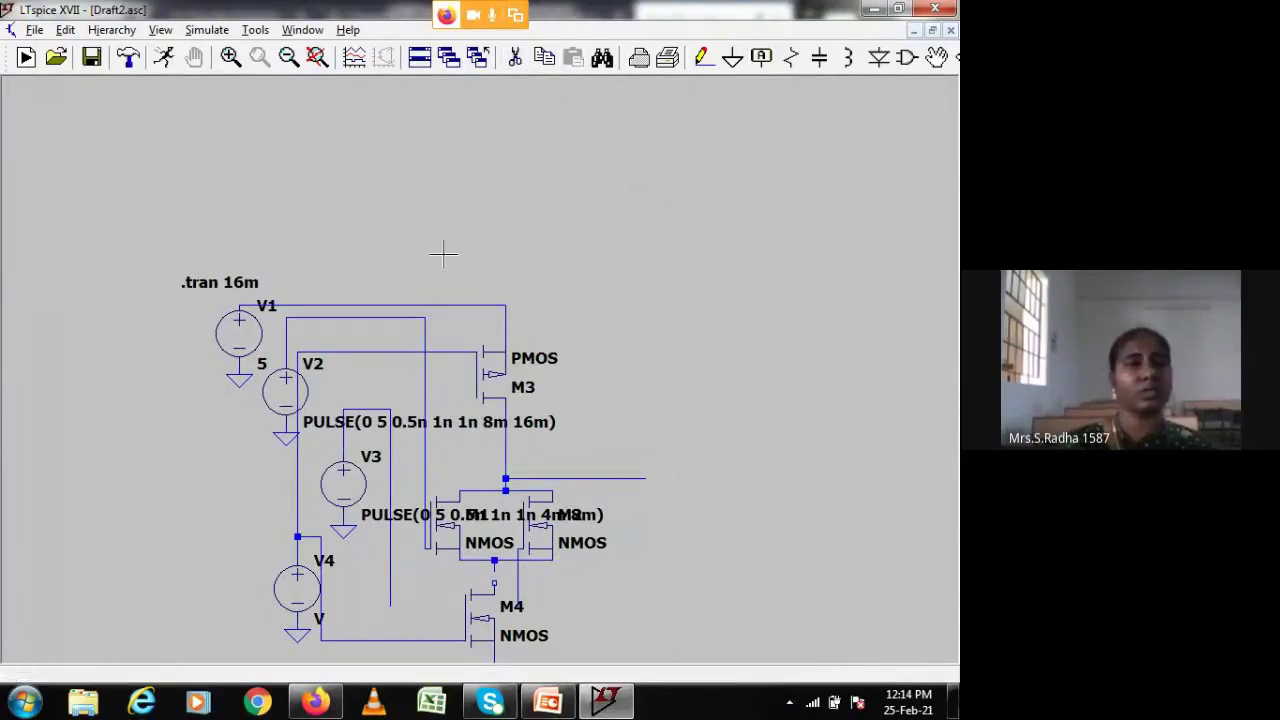
# Step: Delete the loose wires hanging from V3's line and M2's gate, and wire M2's gate around below M1 to V3's line
pyautogui.click(288, 57)
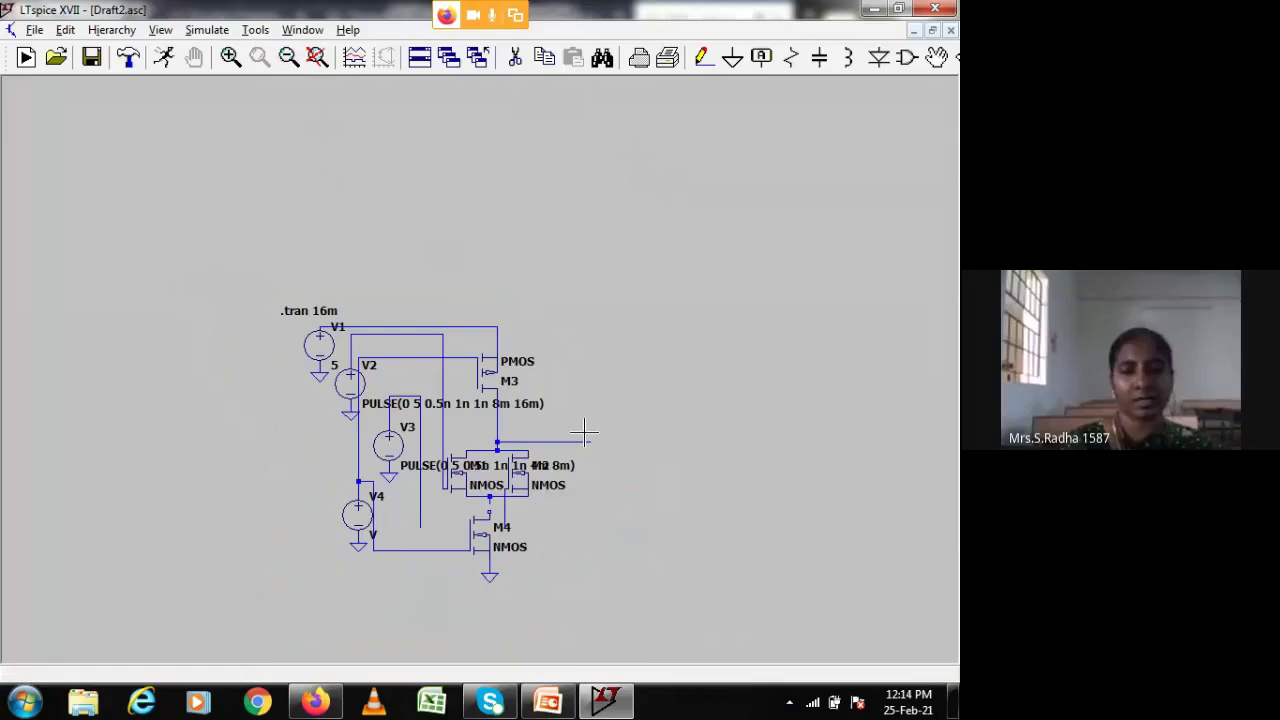
pyautogui.click(514, 58)
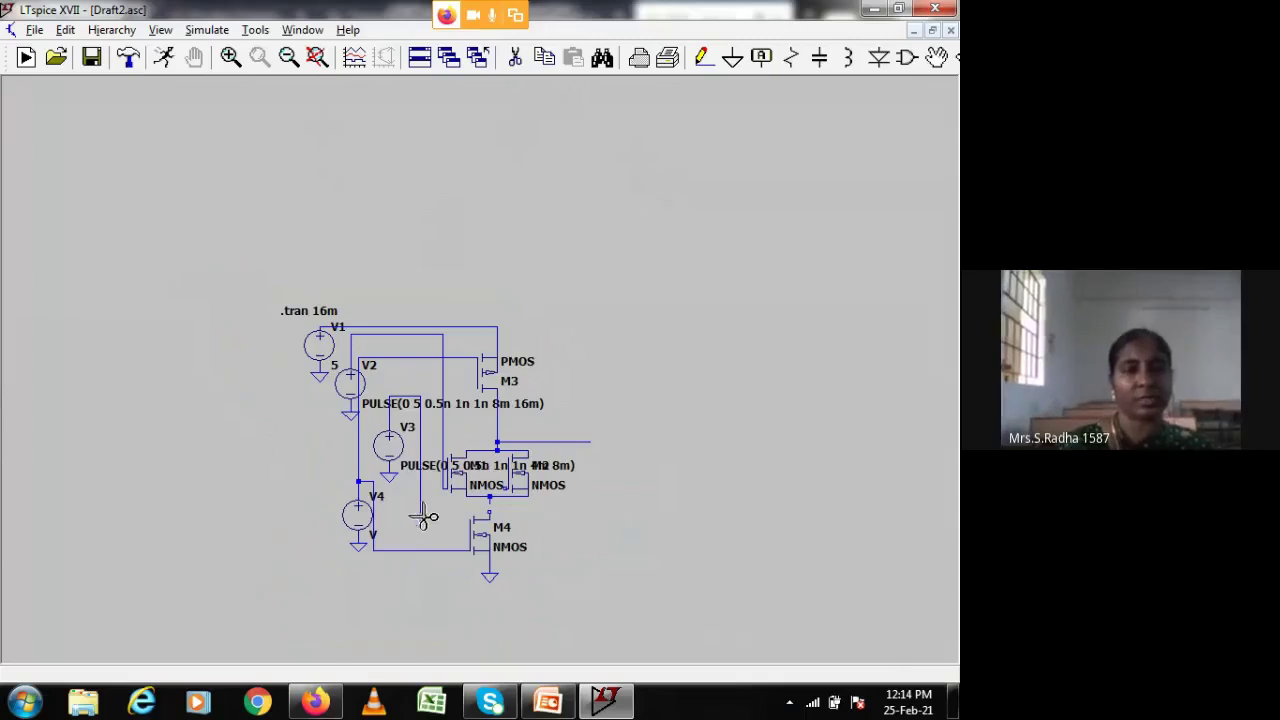
pyautogui.click(703, 60)
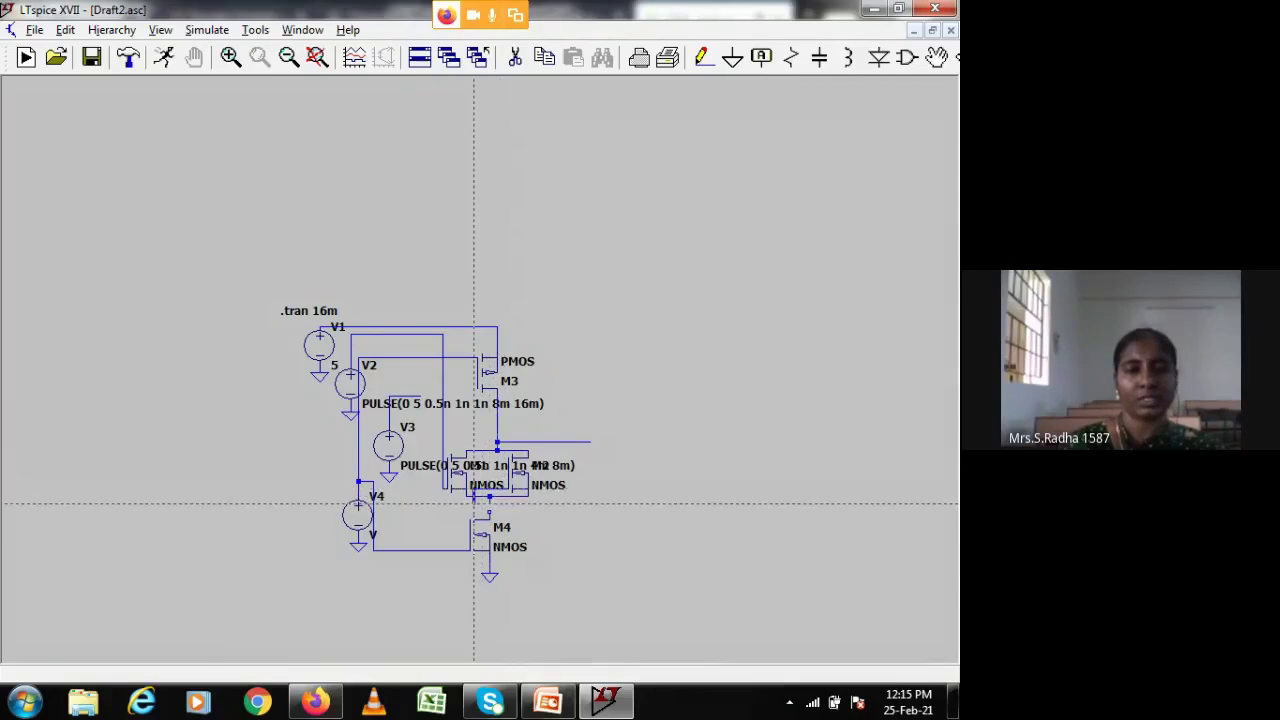
pyautogui.click(474, 503)
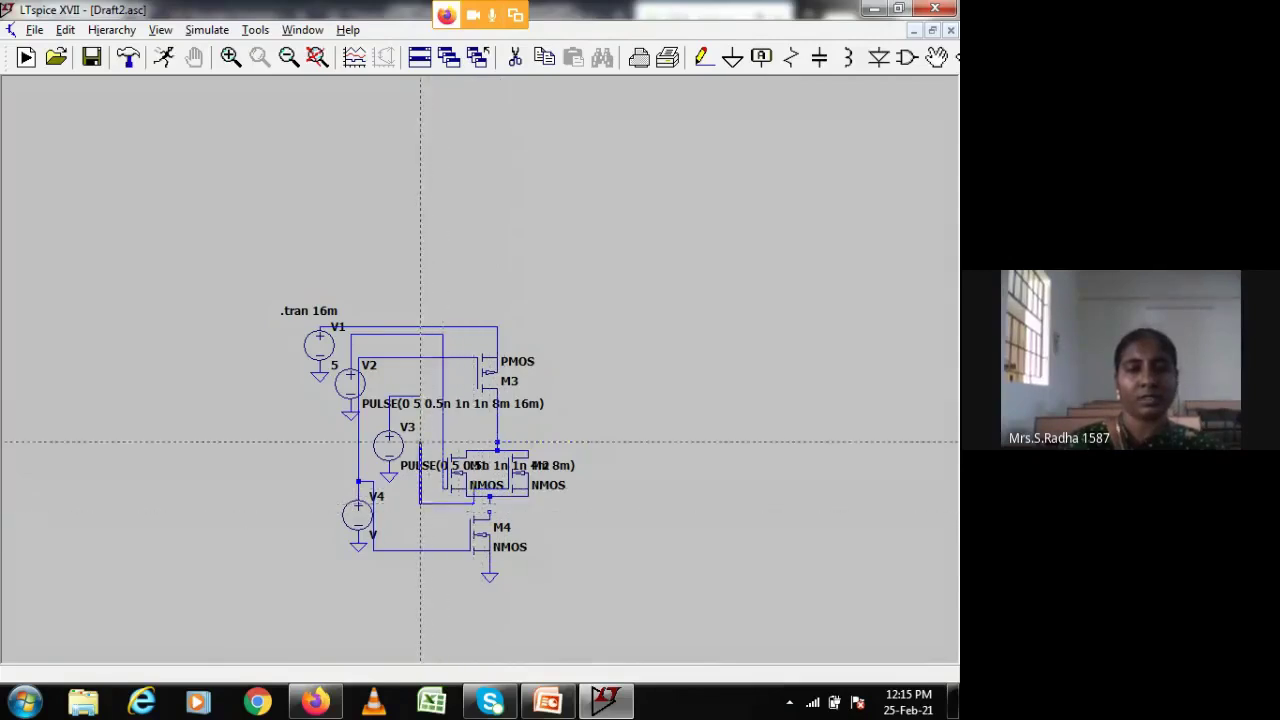
pyautogui.click(420, 391)
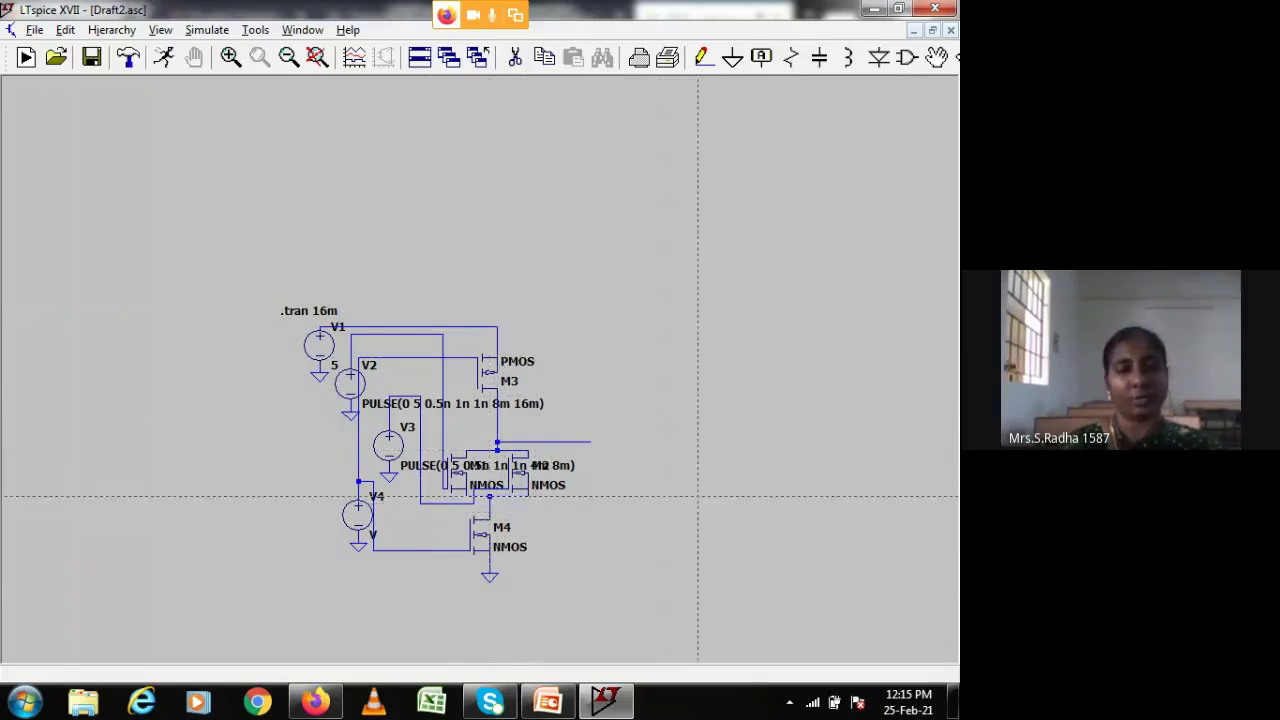
# Step: Configure V4 as a pulse source: 0 to 5 V, 0.5n delay, 1n rise and fall, 2m on-time and 4m period
pyautogui.press('Escape')
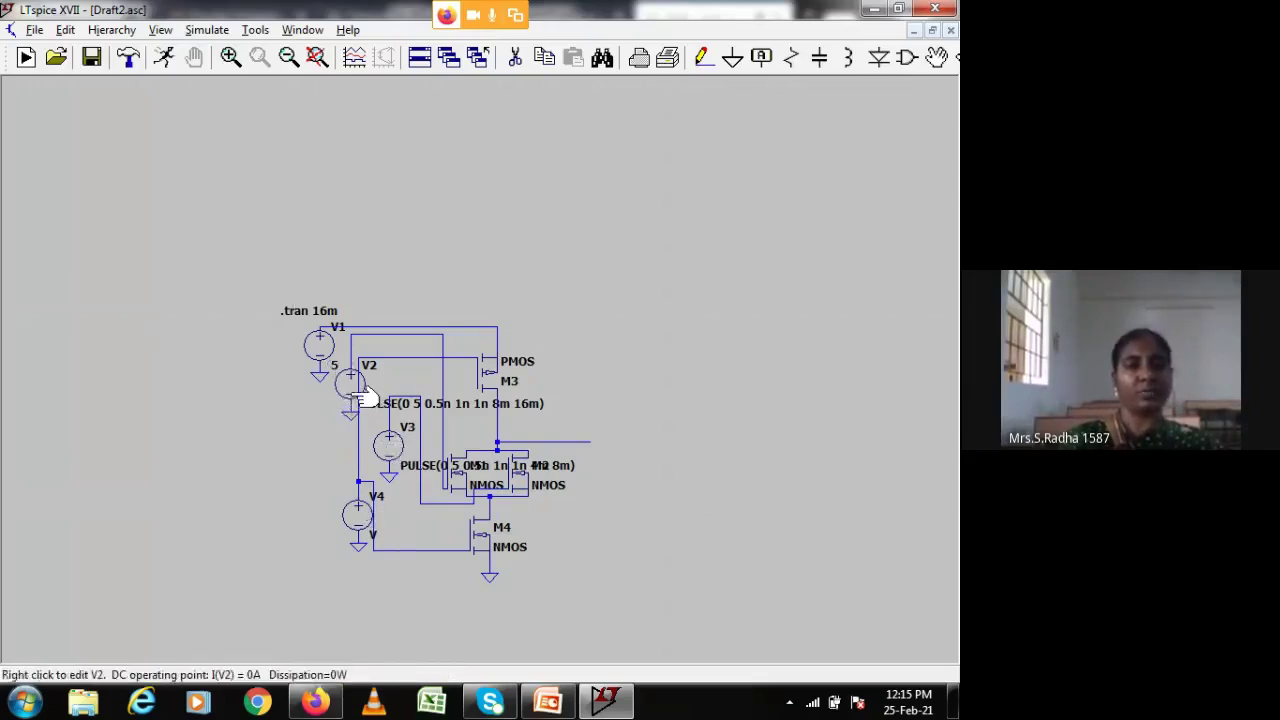
pyautogui.rightClick(374, 522)
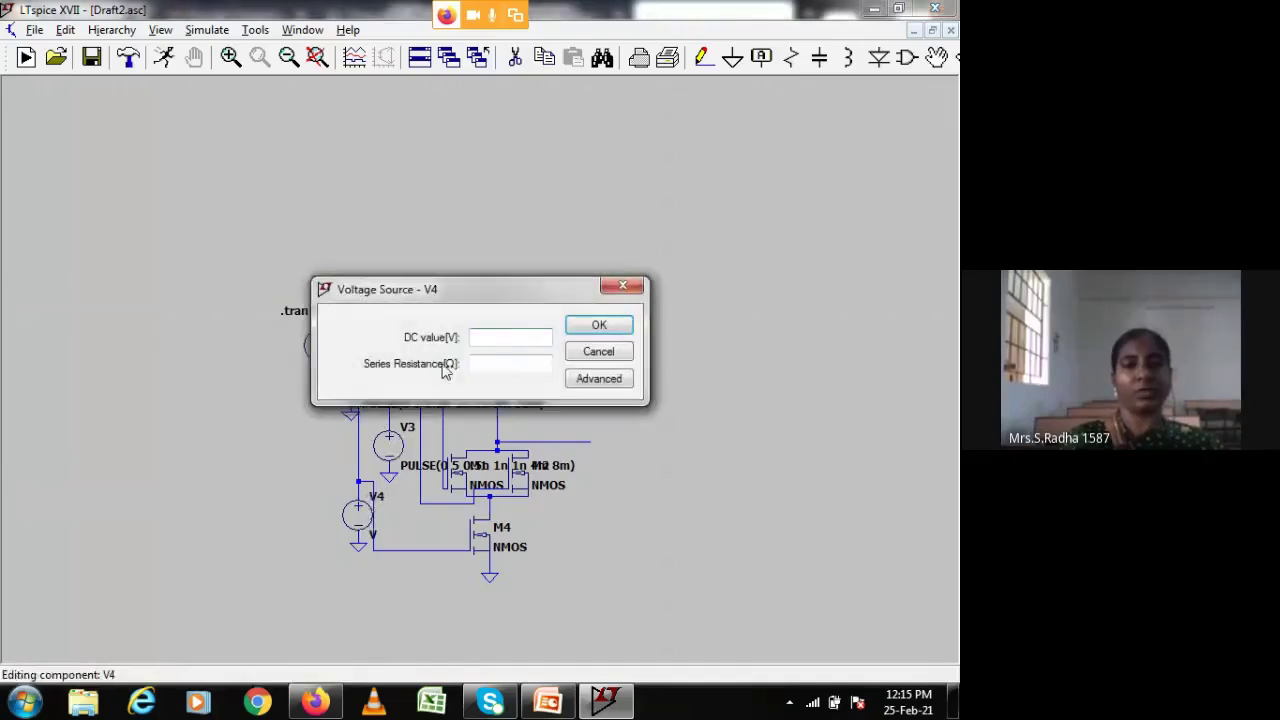
pyautogui.click(580, 378)
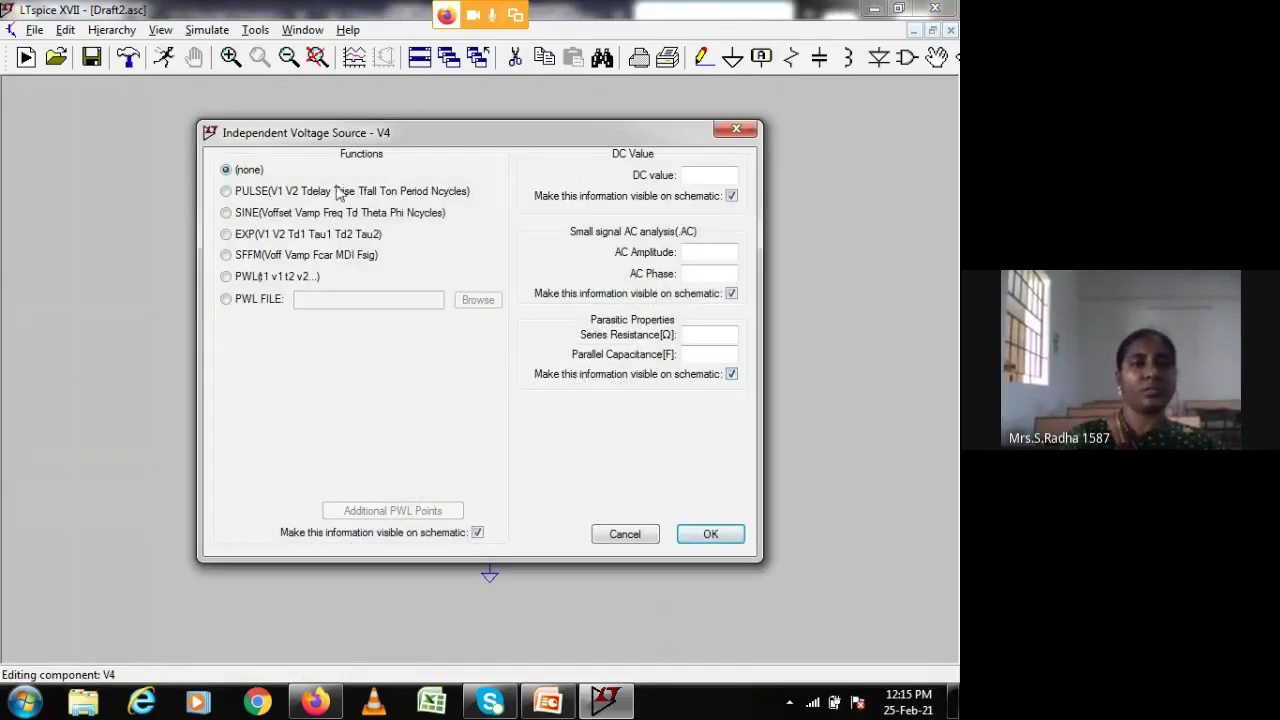
pyautogui.click(340, 192)
pyautogui.click(417, 342)
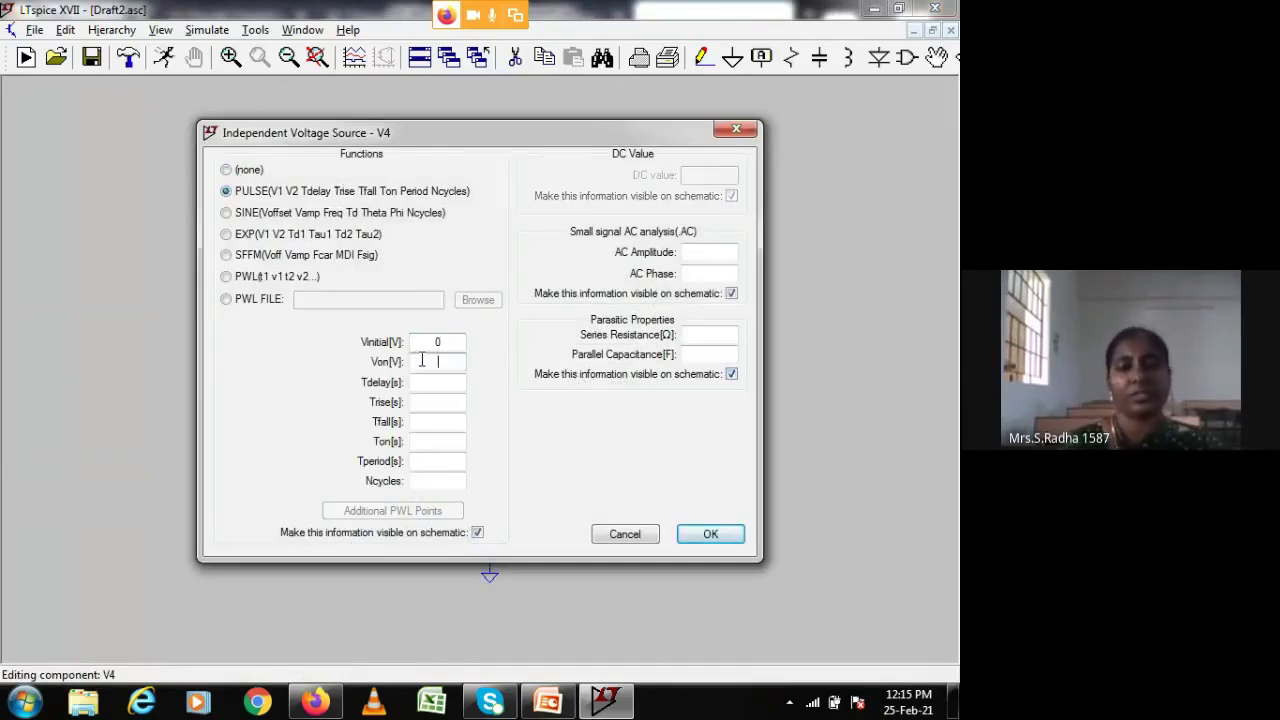
pyautogui.write('5')
pyautogui.click(425, 389)
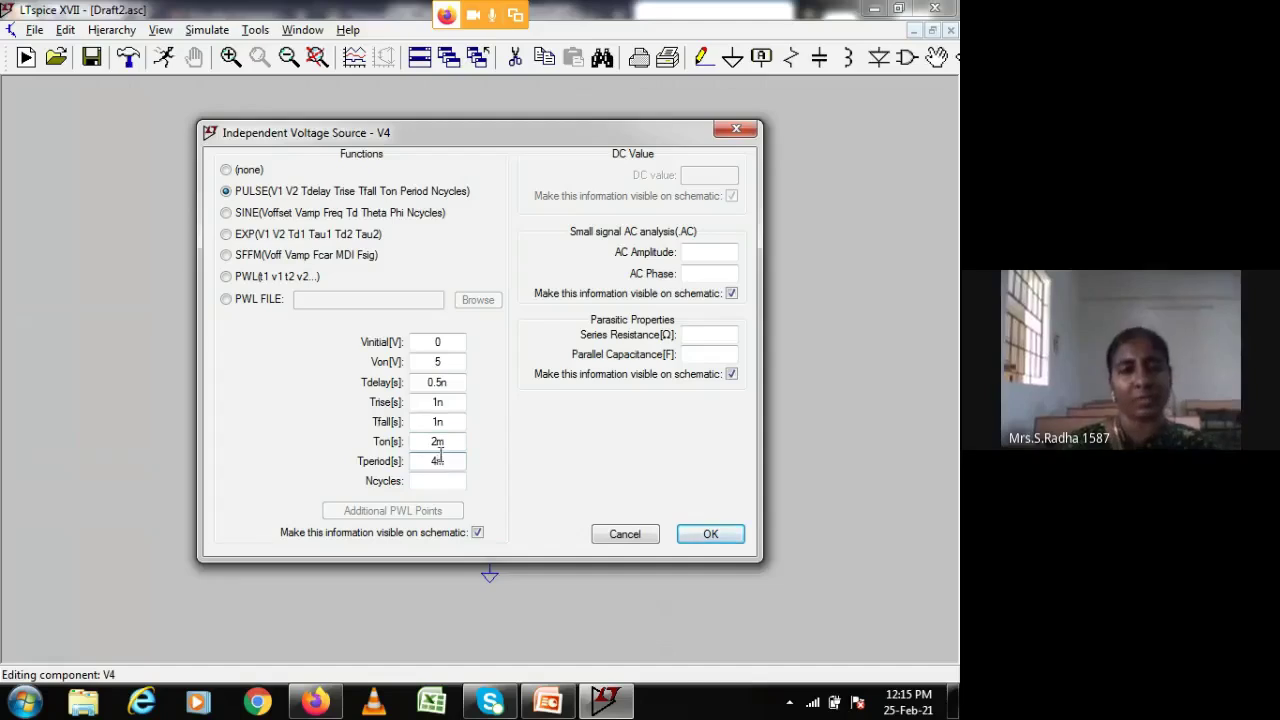
pyautogui.click(710, 534)
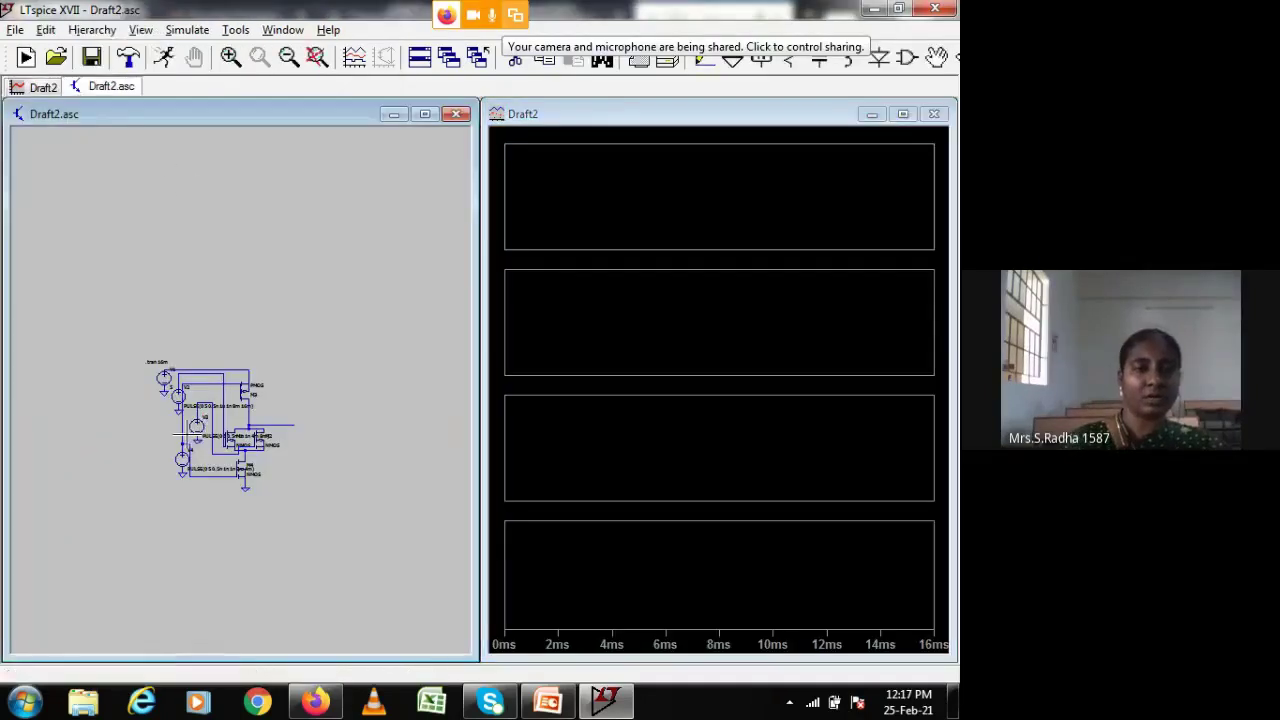
# Step: Plot the clock source V4's node voltage in the first plot pane and V2's input voltage in the second
pyautogui.click(193, 423)
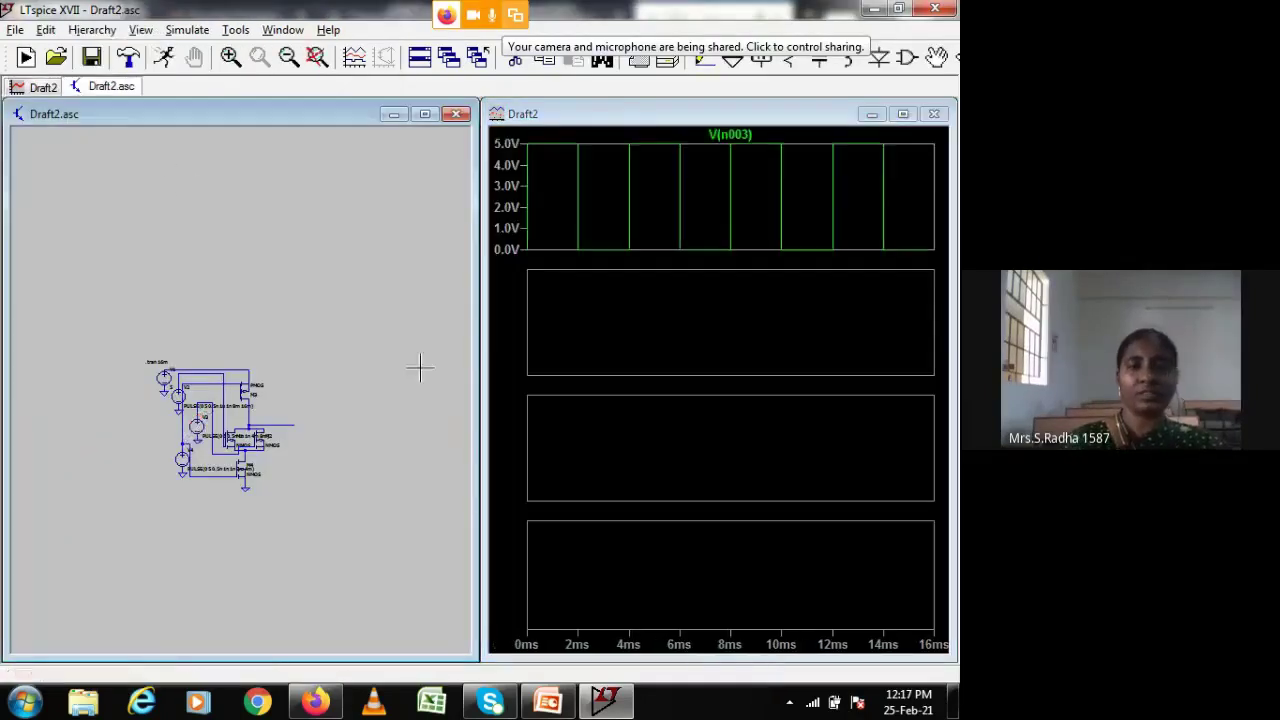
pyautogui.click(571, 291)
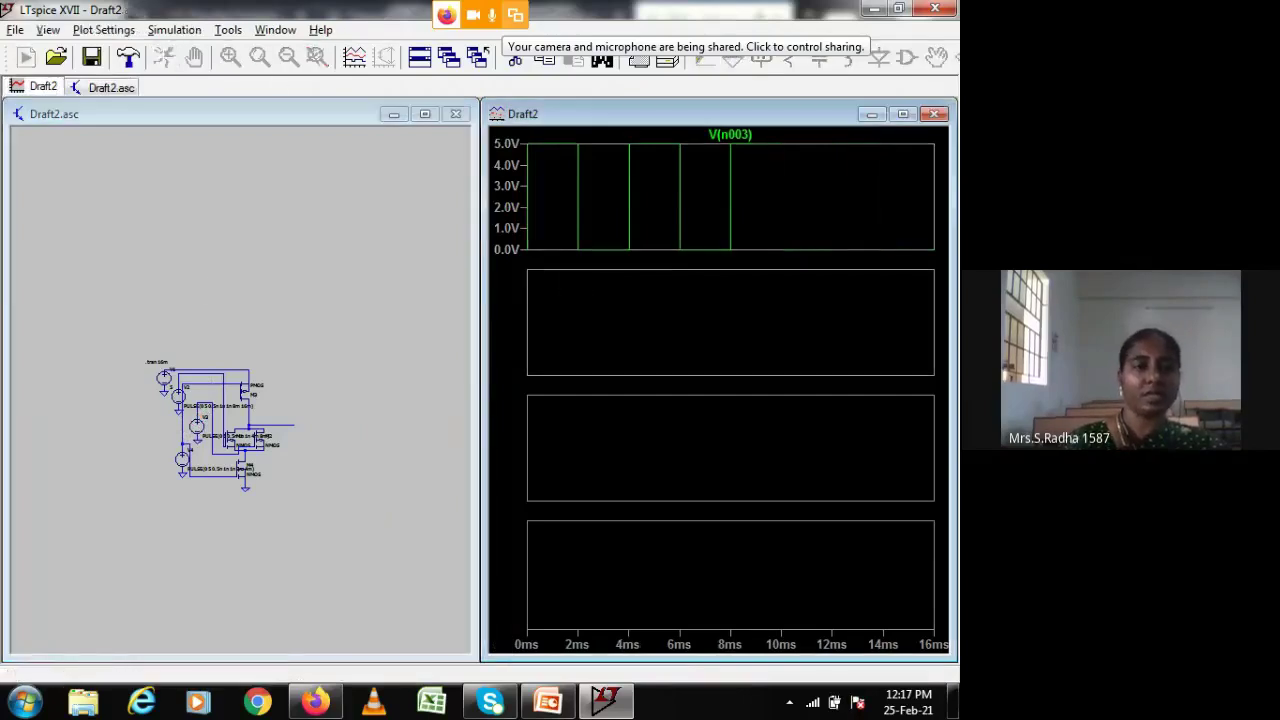
pyautogui.click(205, 200)
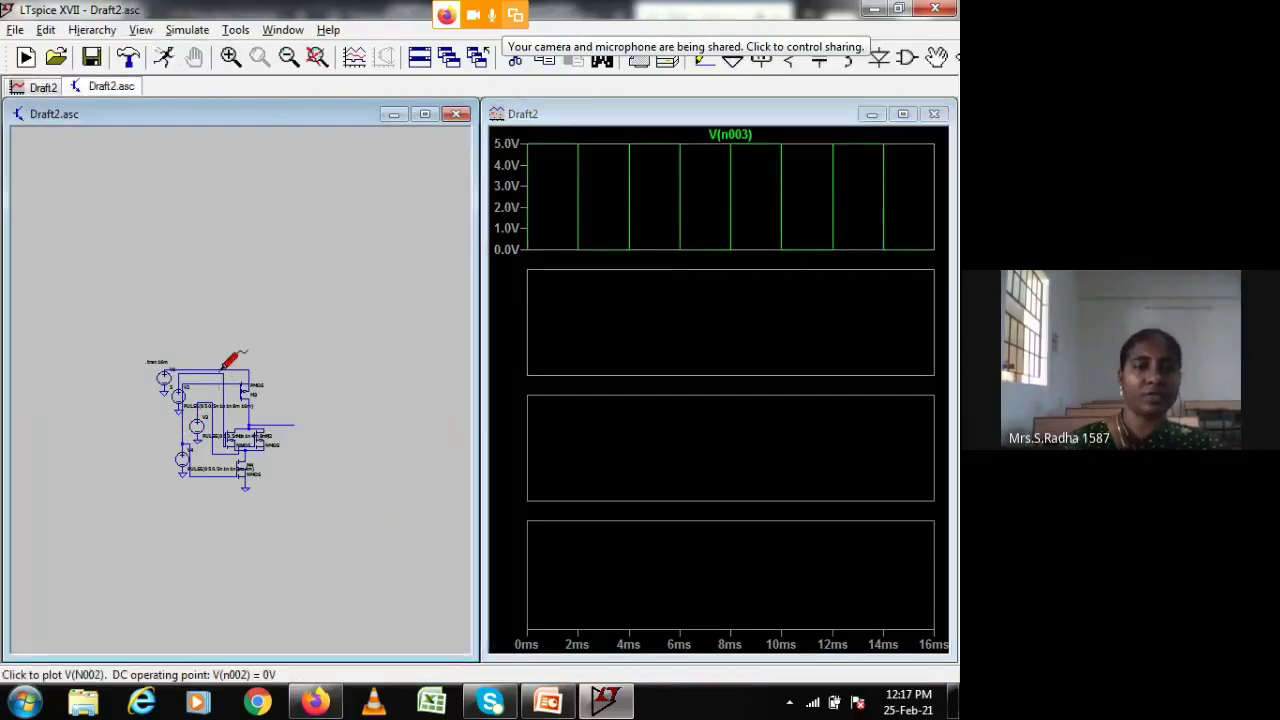
pyautogui.click(223, 367)
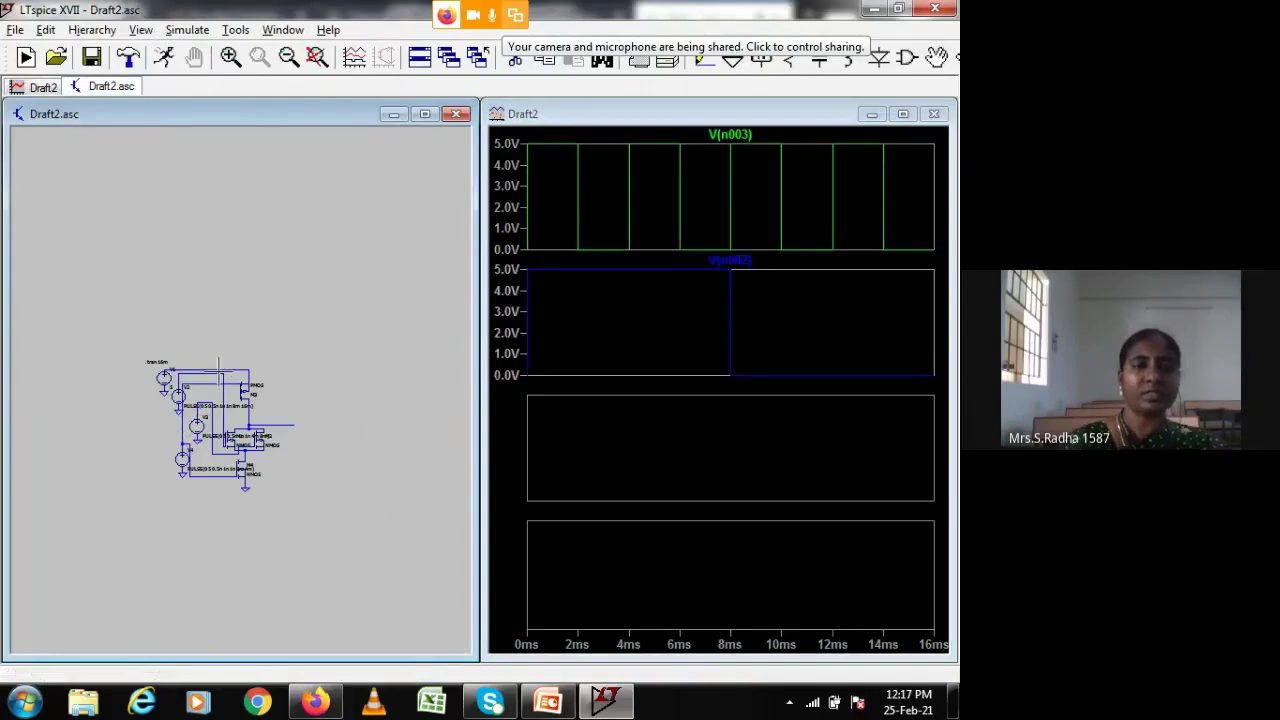
# Step: Plot V3's input voltage in the third plot pane and the gate's output node voltage in the fourth
pyautogui.click(565, 443)
pyautogui.click(26, 57)
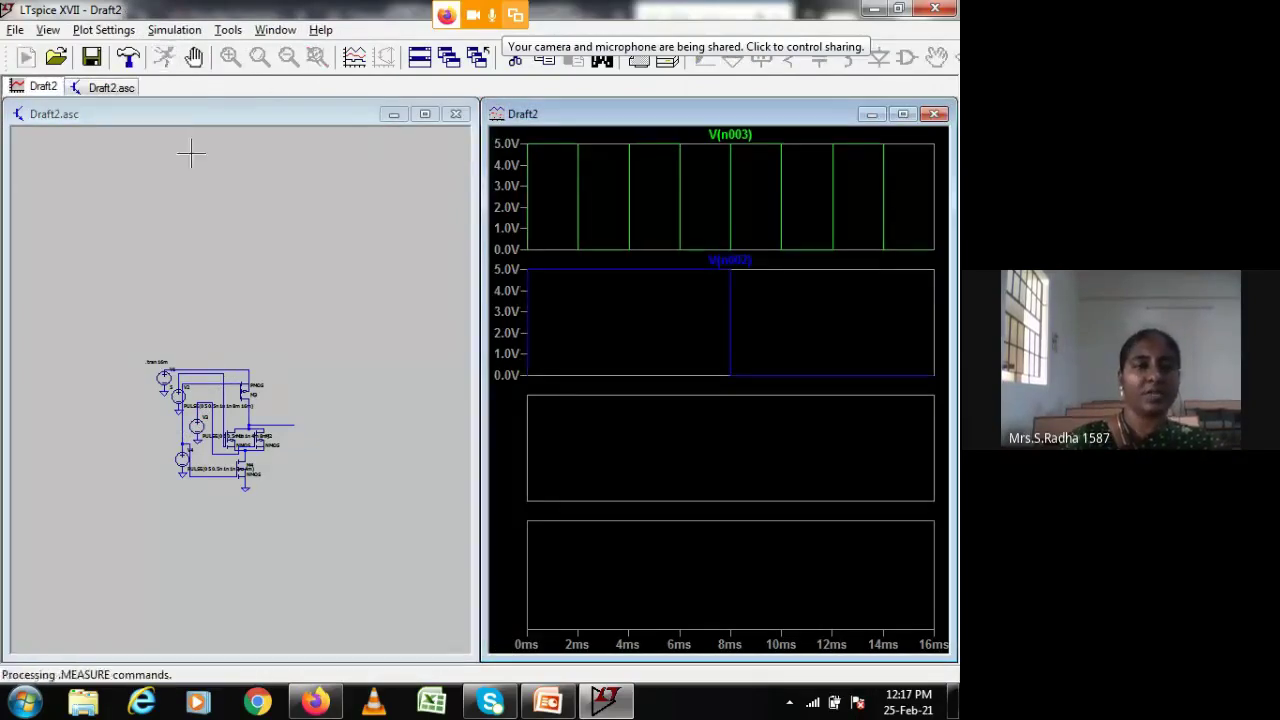
pyautogui.click(191, 149)
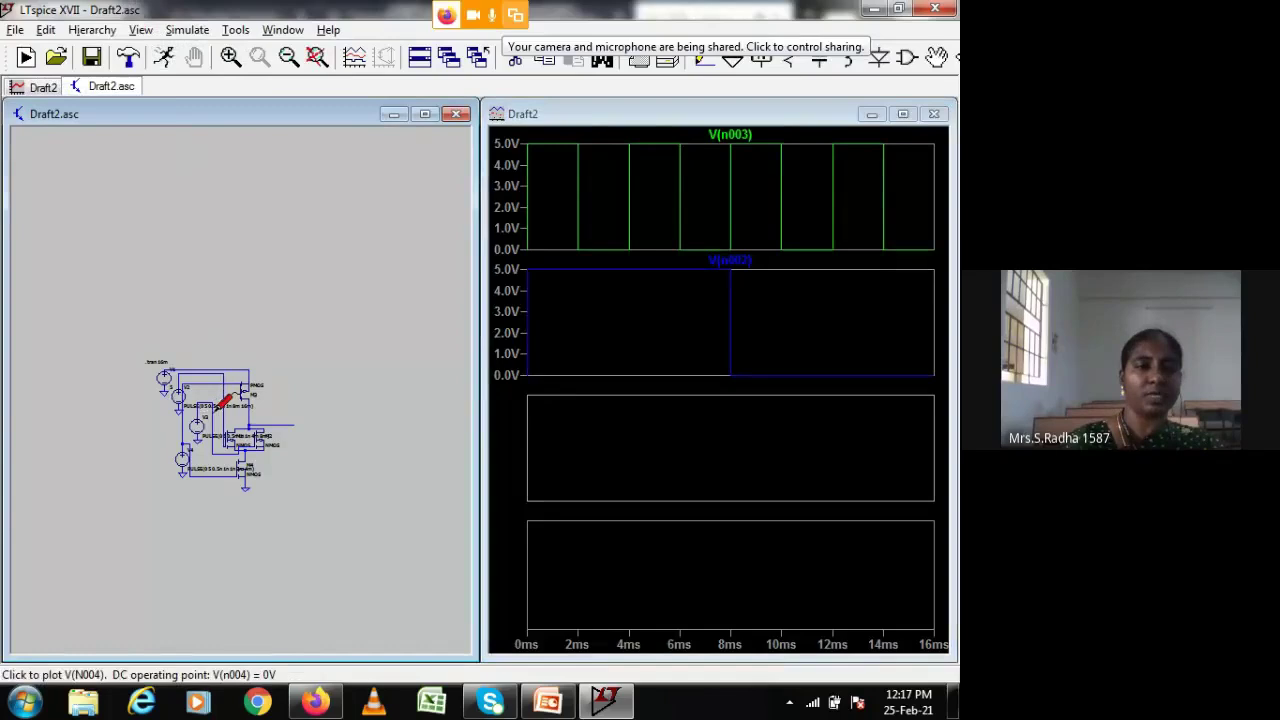
pyautogui.click(222, 400)
pyautogui.click(632, 545)
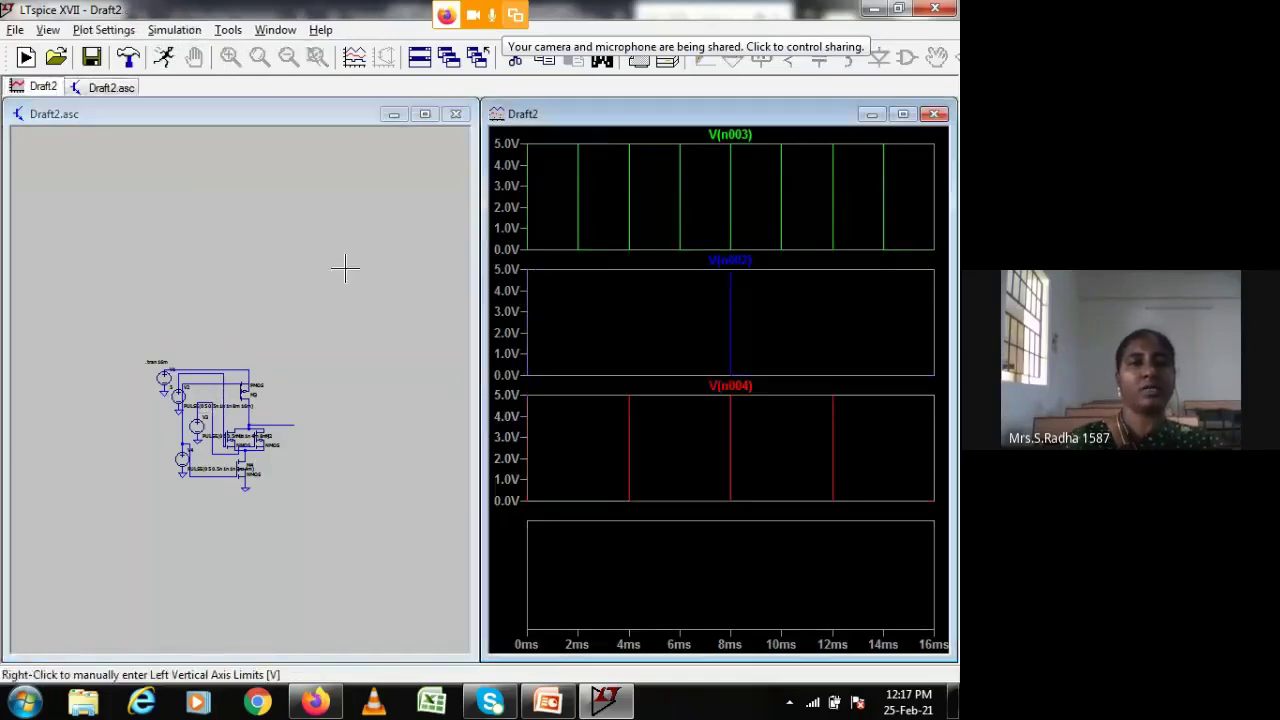
pyautogui.click(297, 400)
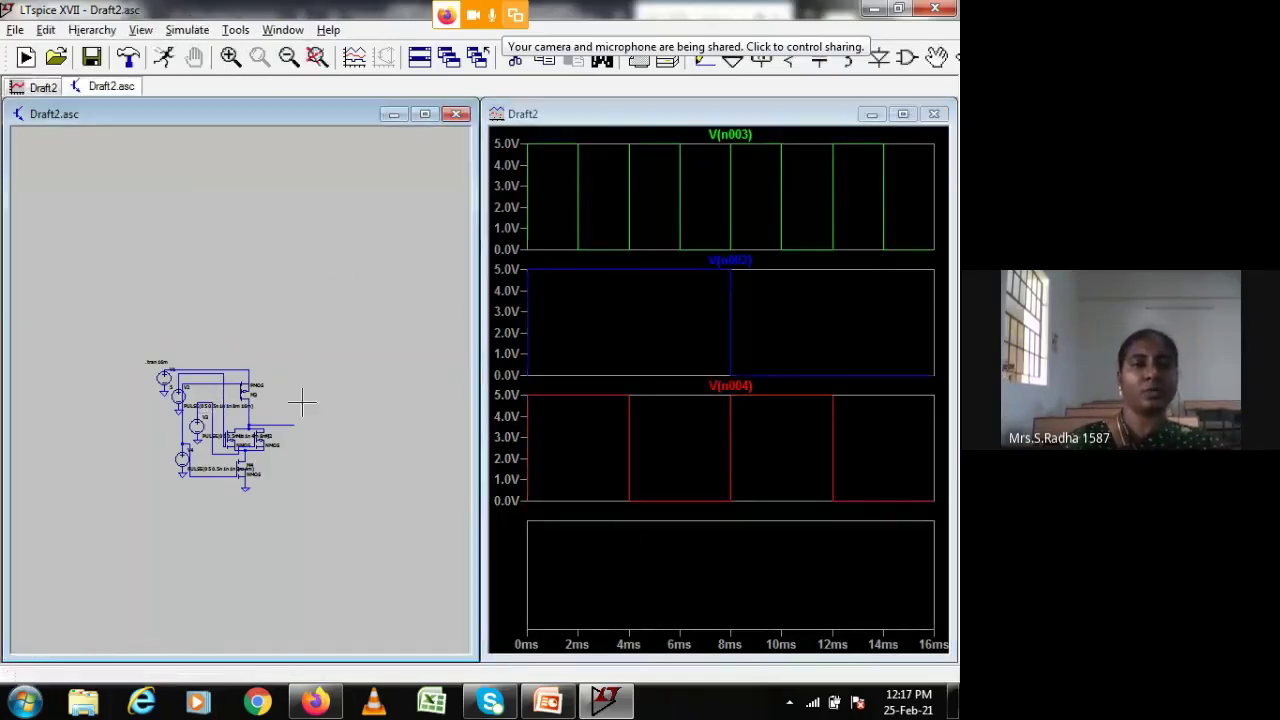
pyautogui.click(287, 426)
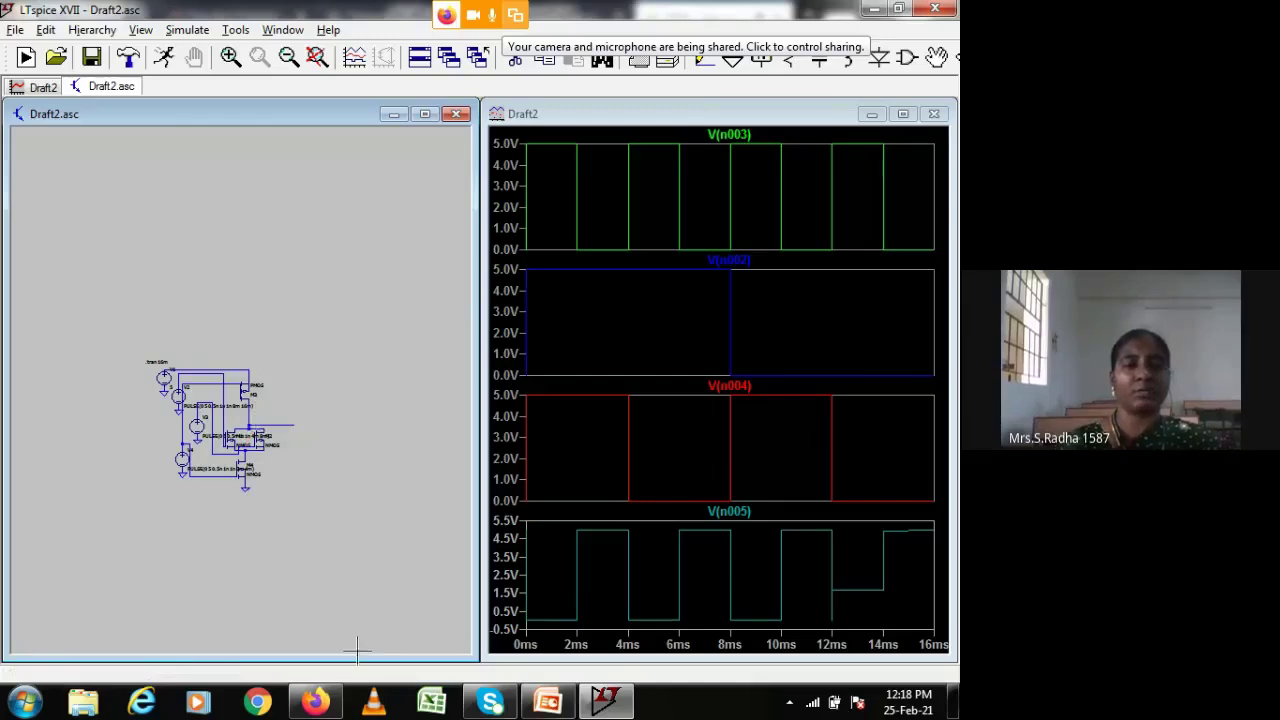
# Step: Switch to the Google Meet call in Firefox and request to stop the meeting recording
pyautogui.click(315, 702)
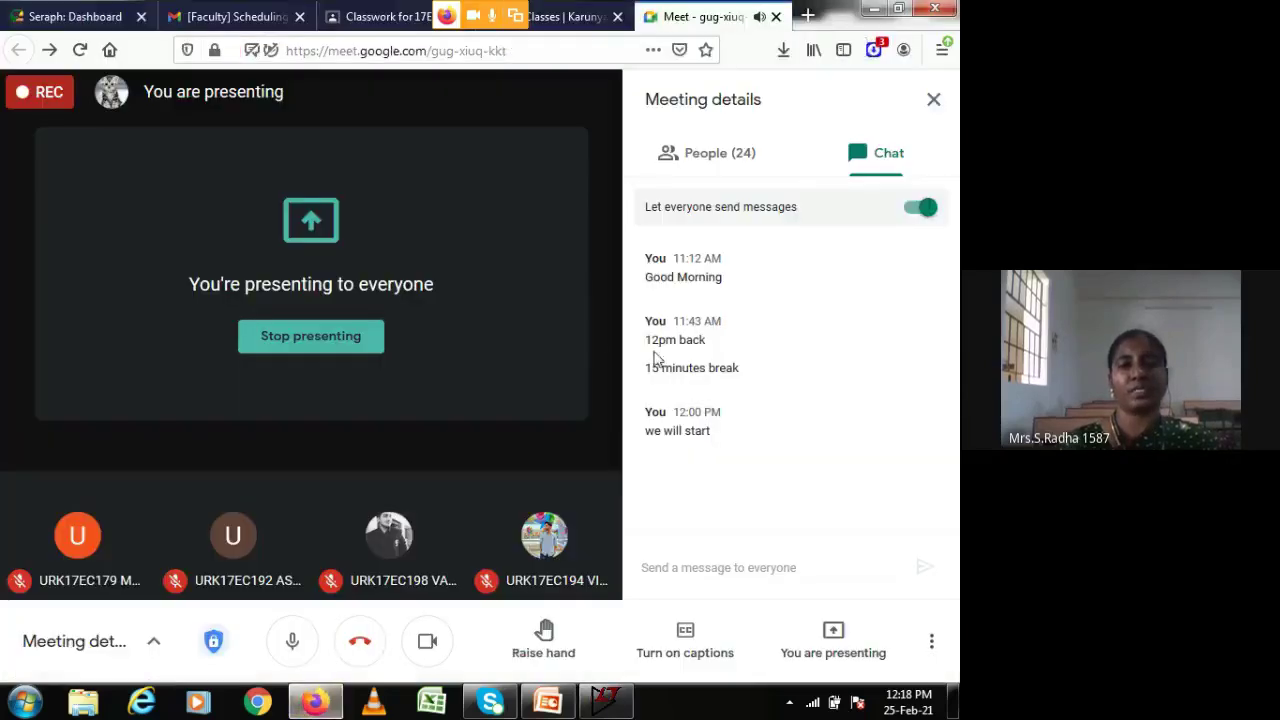
pyautogui.click(935, 643)
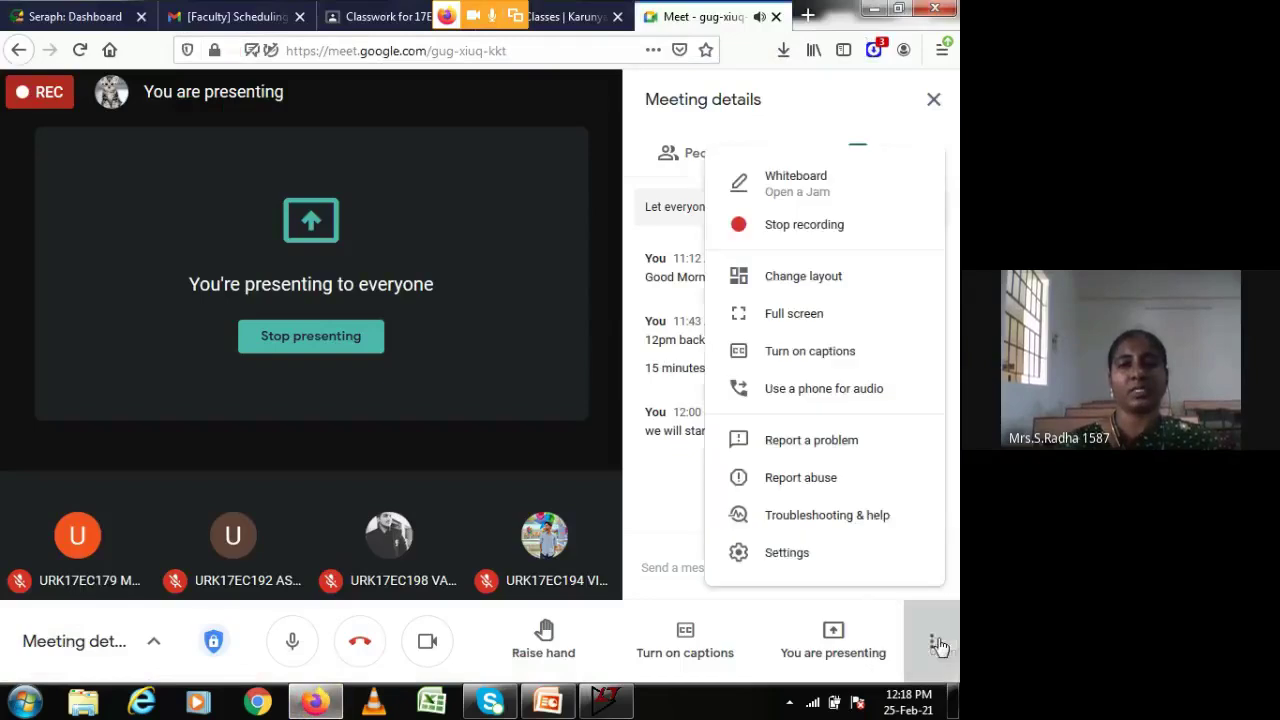
pyautogui.click(846, 230)
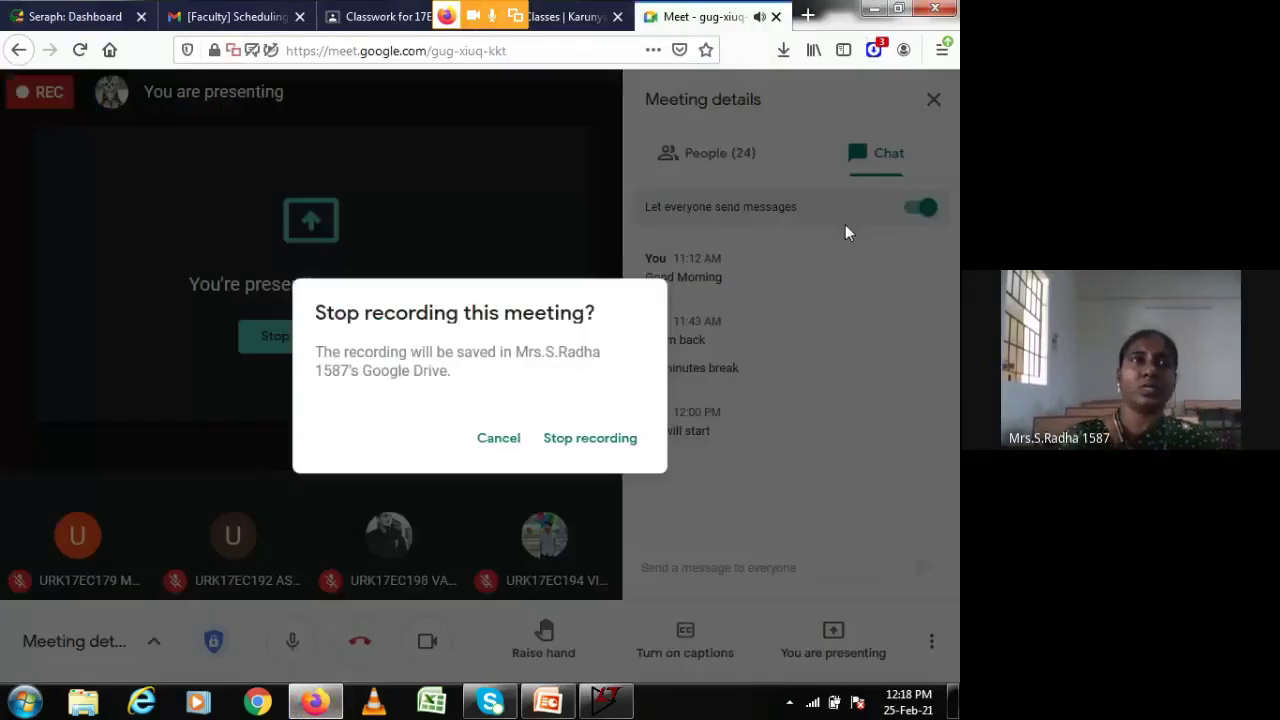